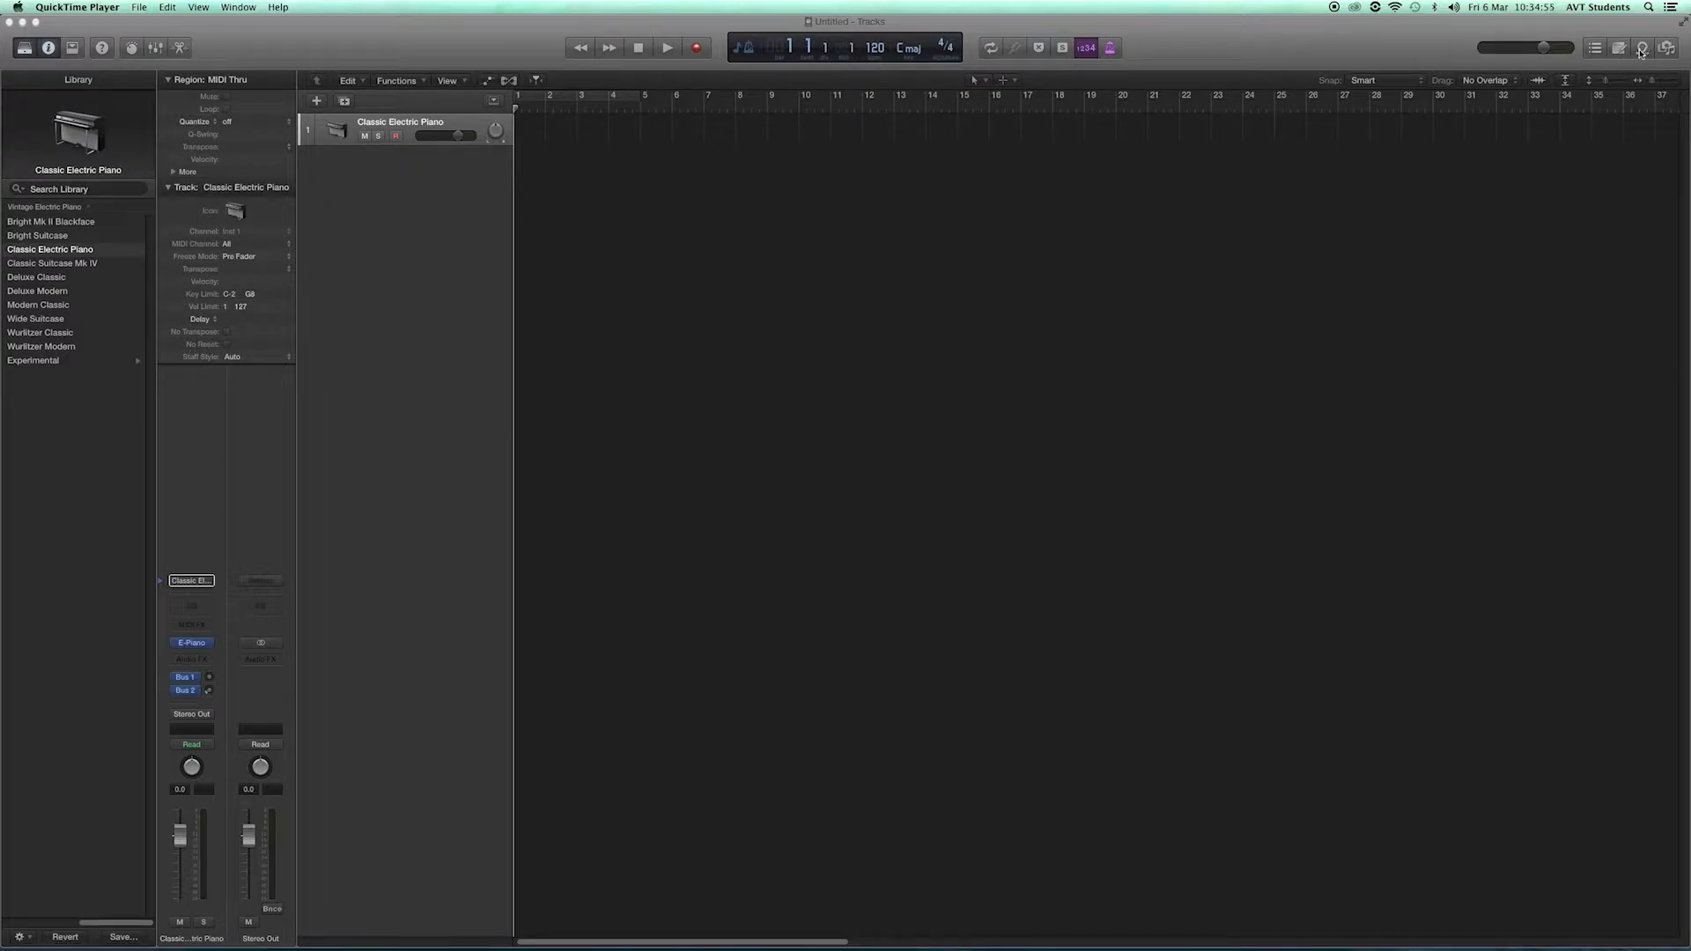
Show the loop browser, filter to All Drums and preview 12-8 Jazzy Drumset 01, and select the Rock/Blues genre filter
left_click(1643, 49)
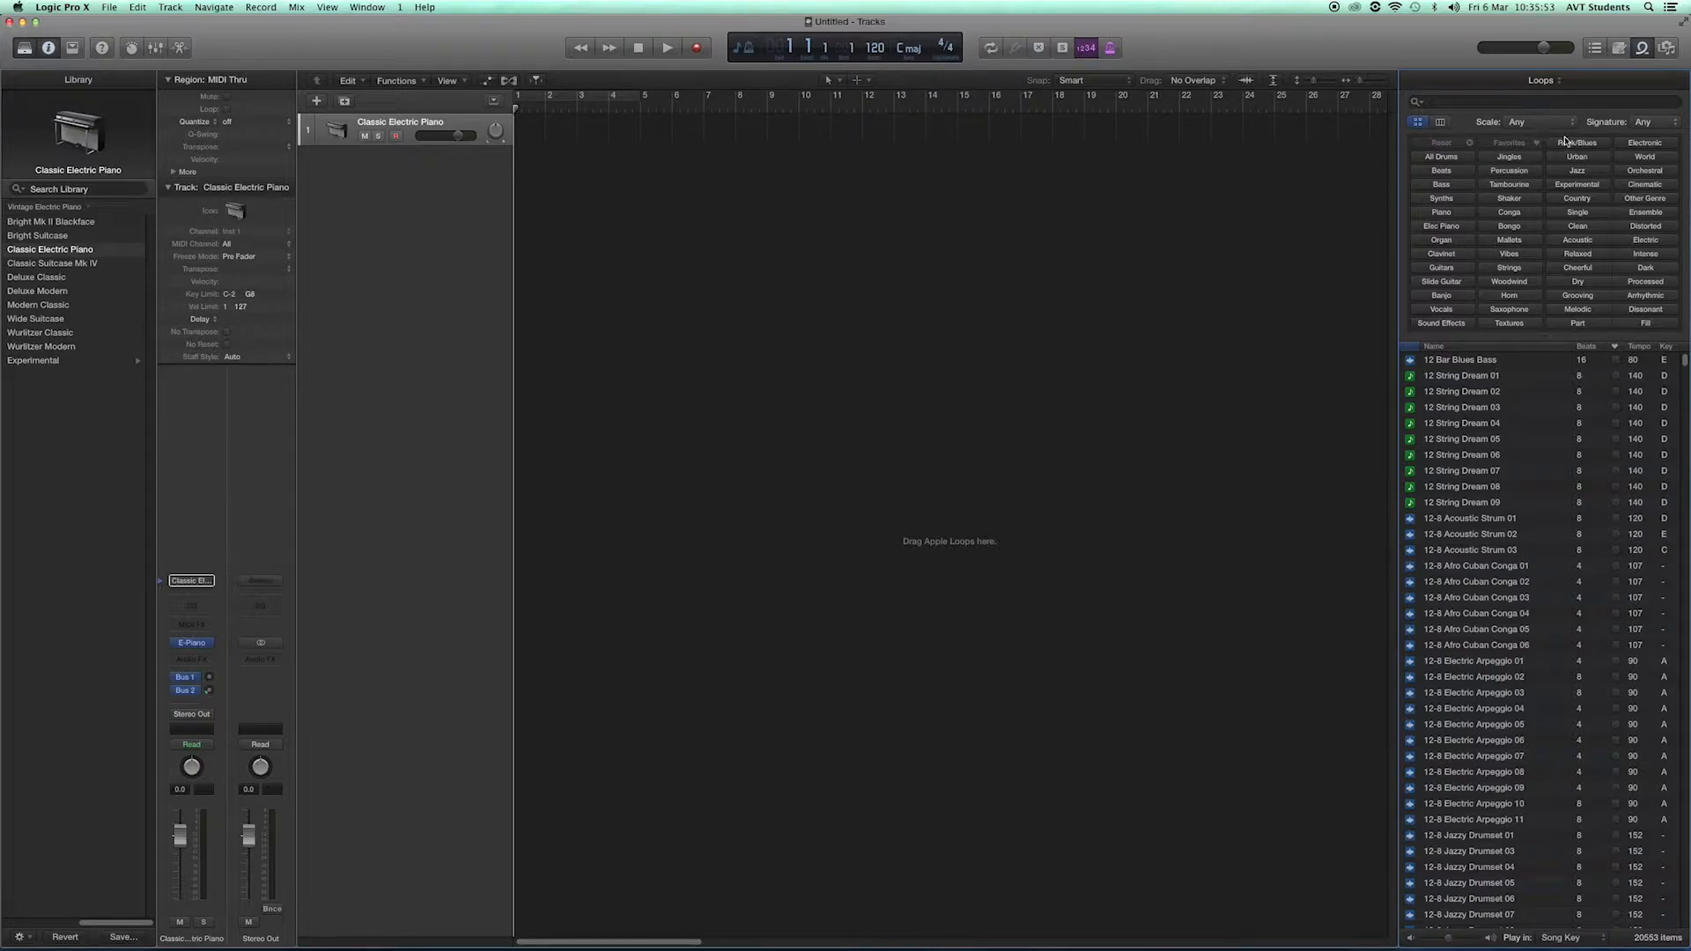
left_click(1458, 161)
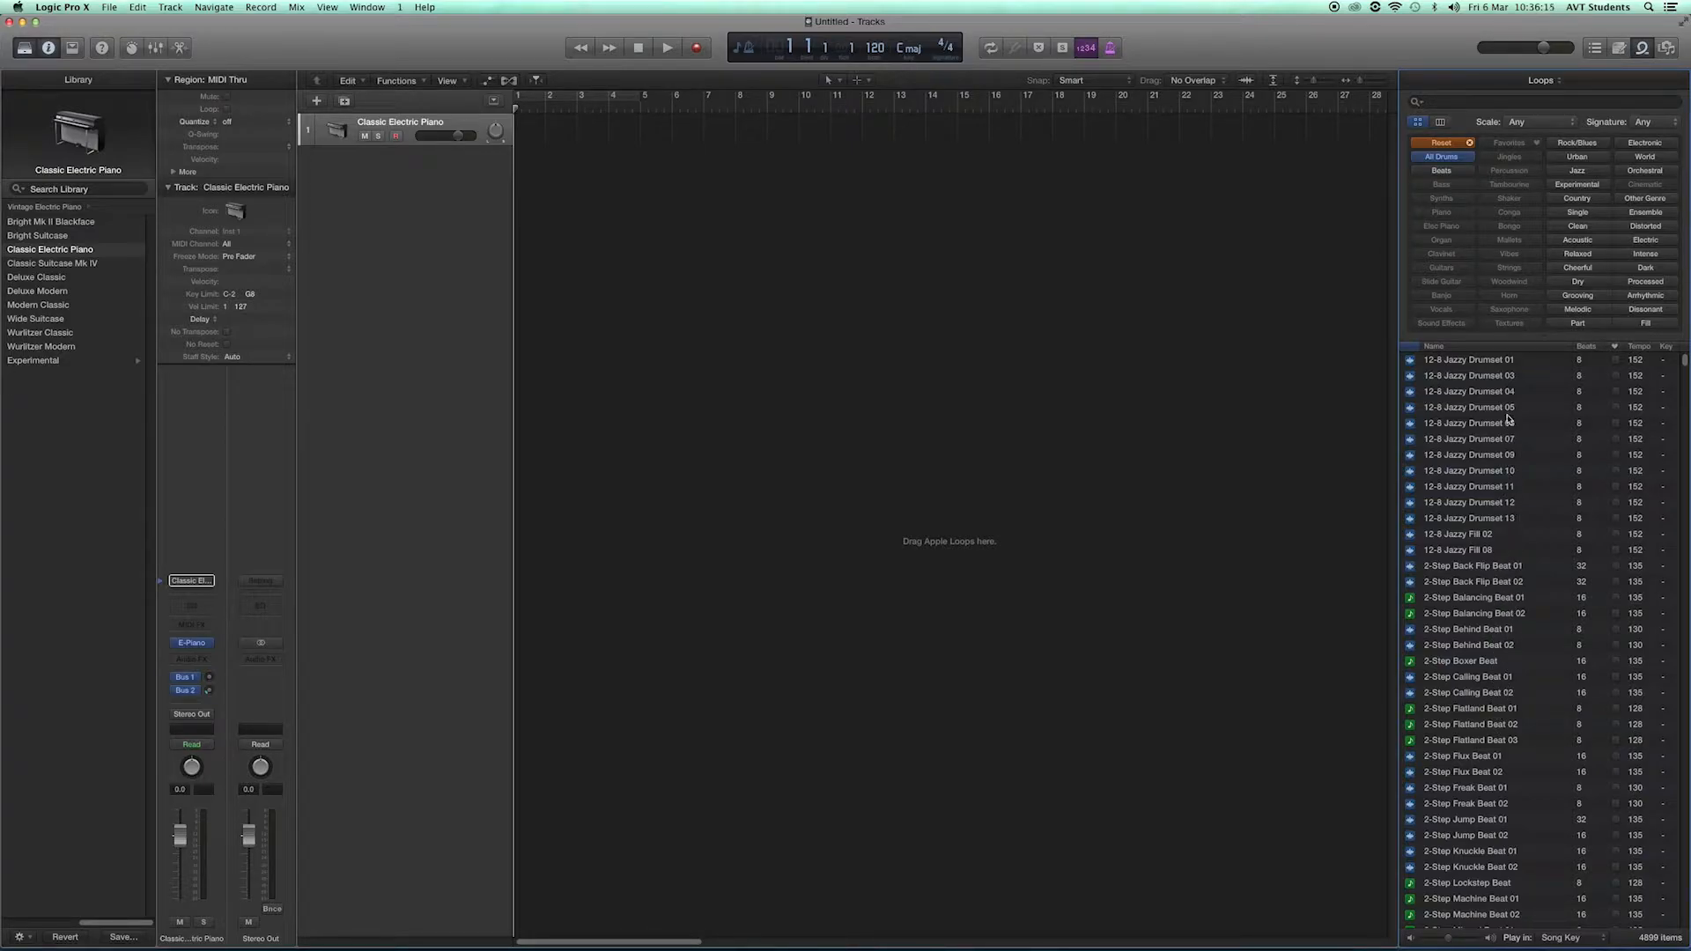
left_click(1496, 362)
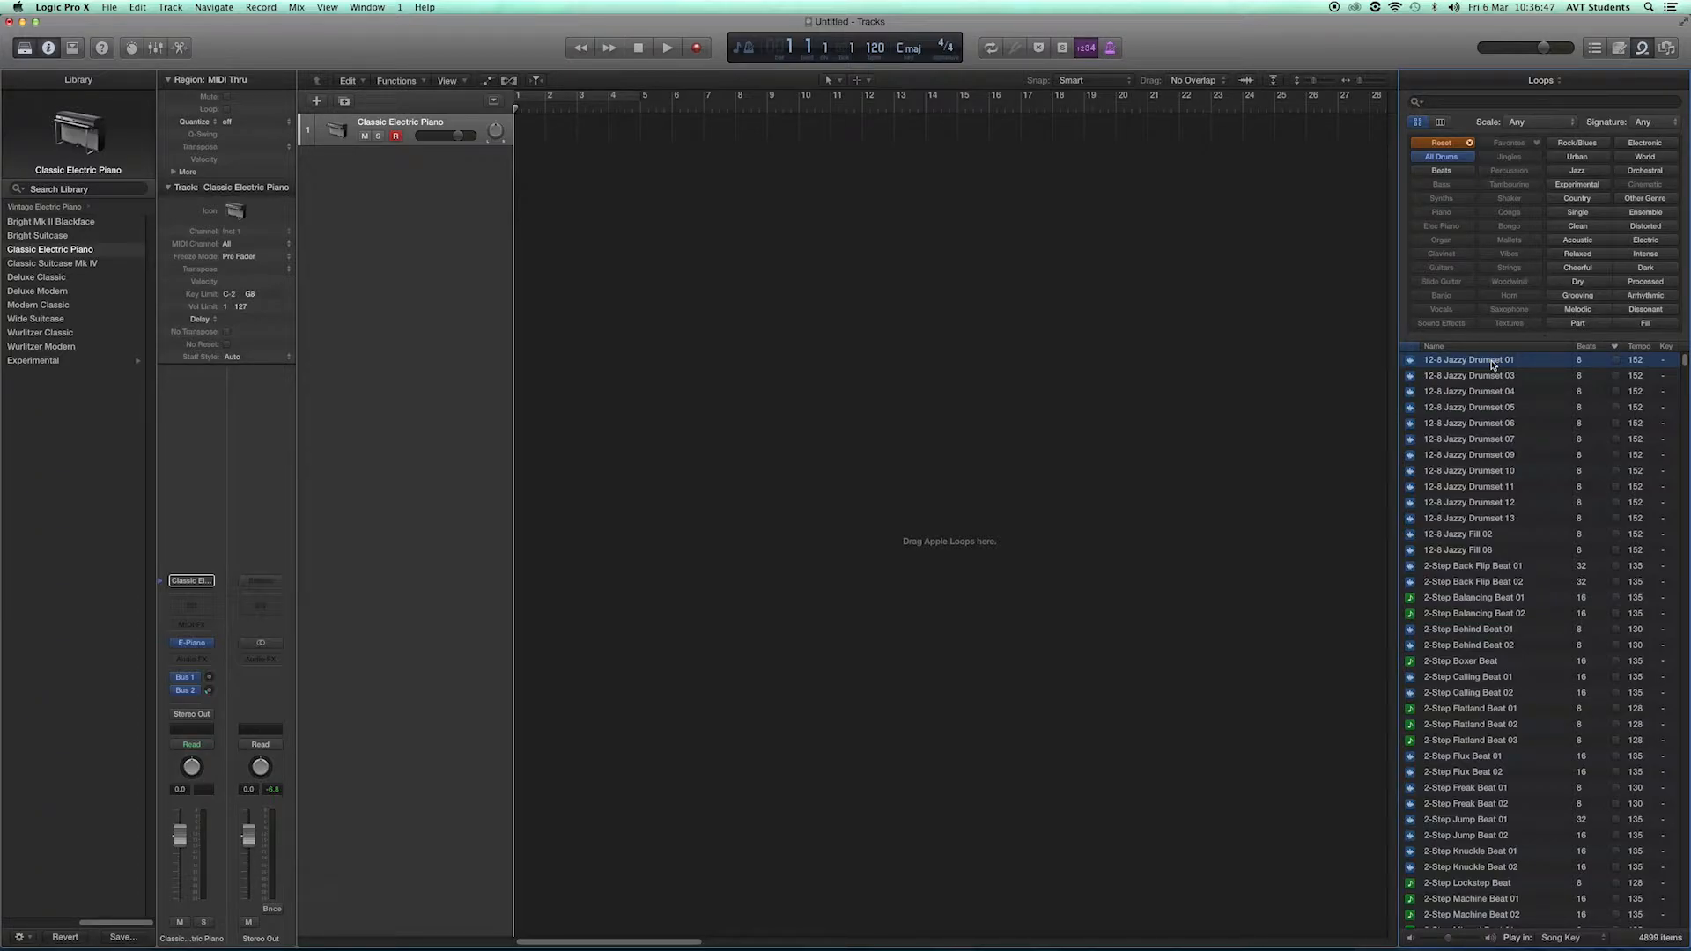
left_click(1591, 144)
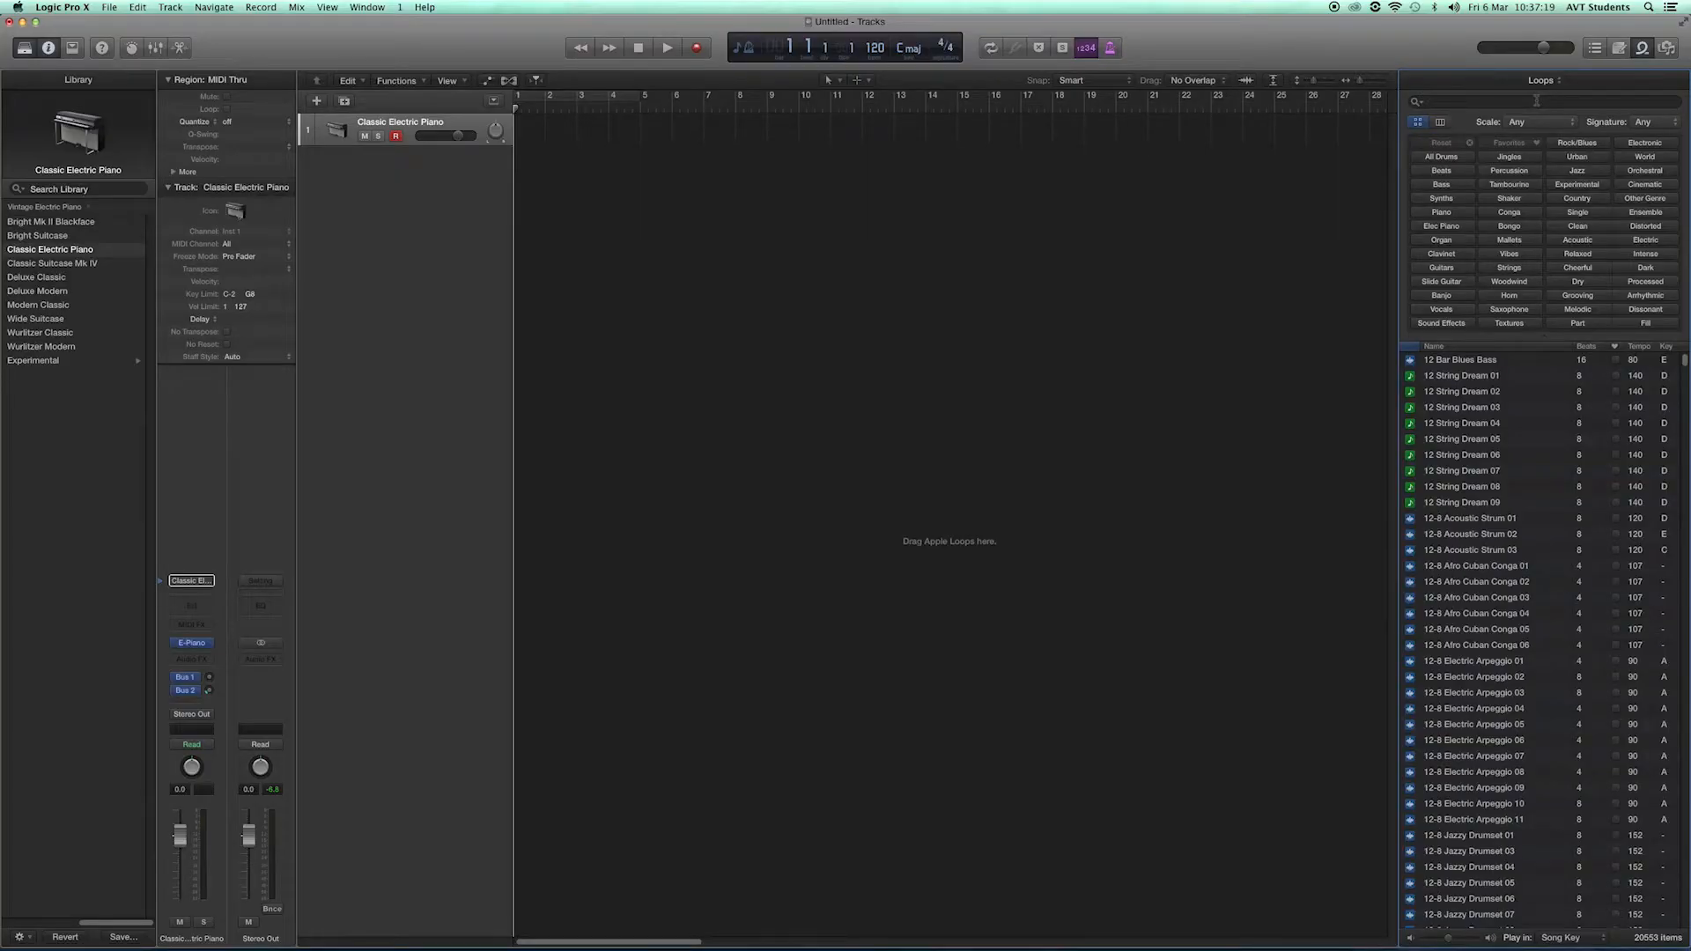
Search the loops for "2-step thump beat" and bring the Thump Beat entries into view
left_click(1537, 101)
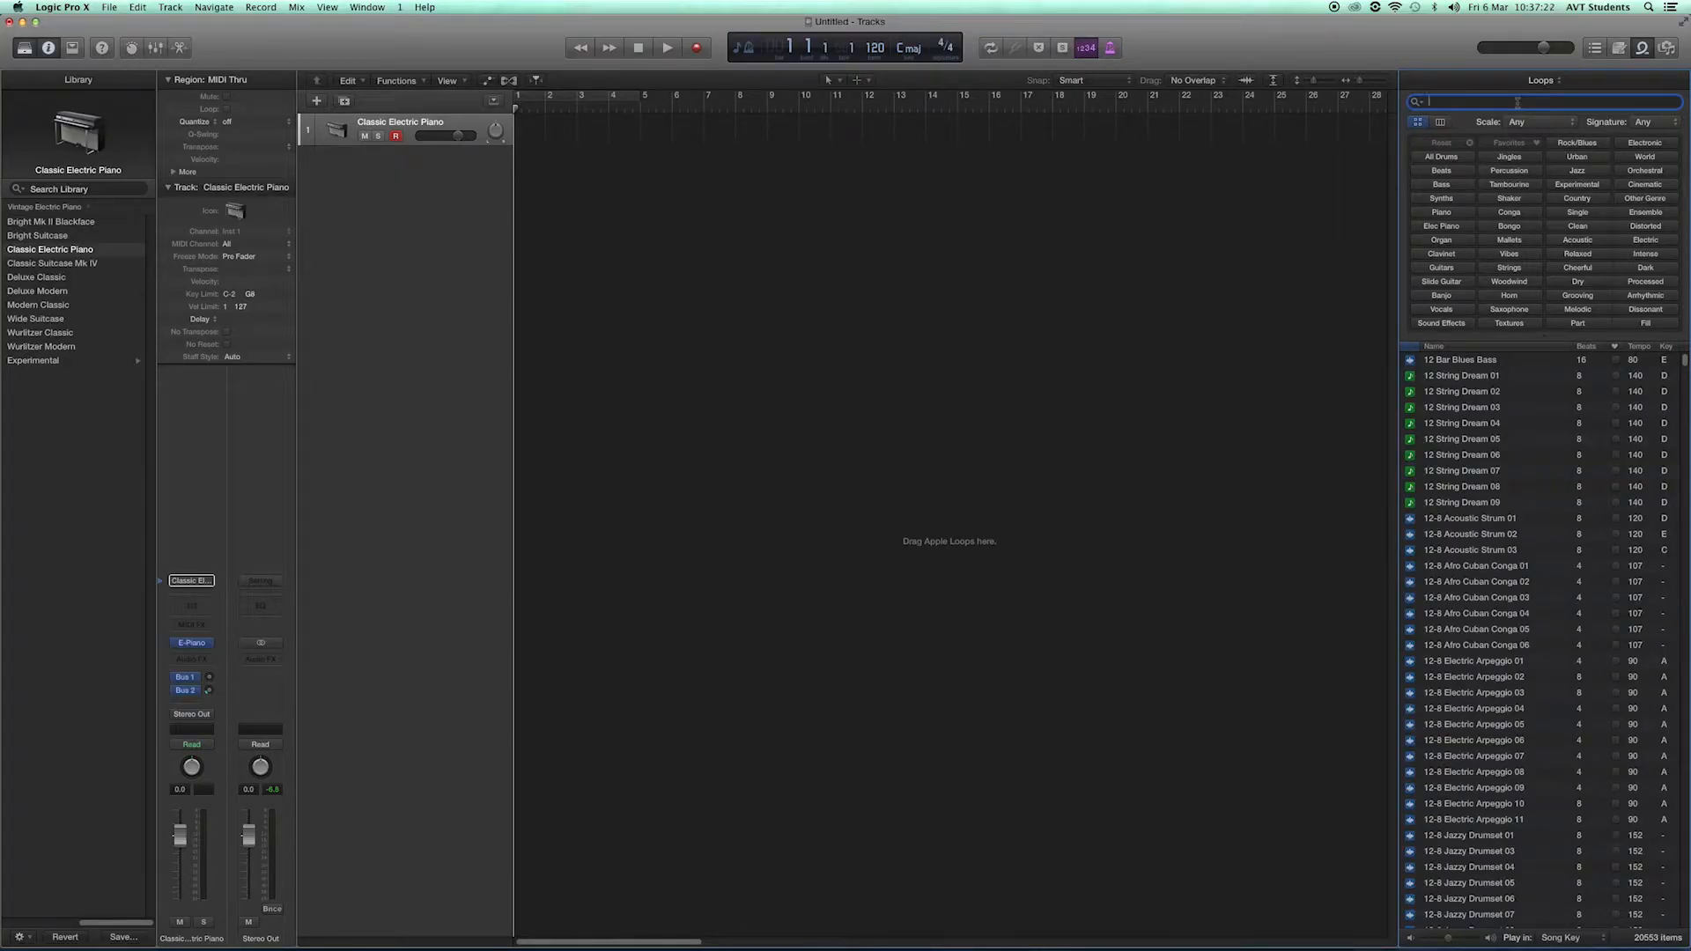
type("2-ste")
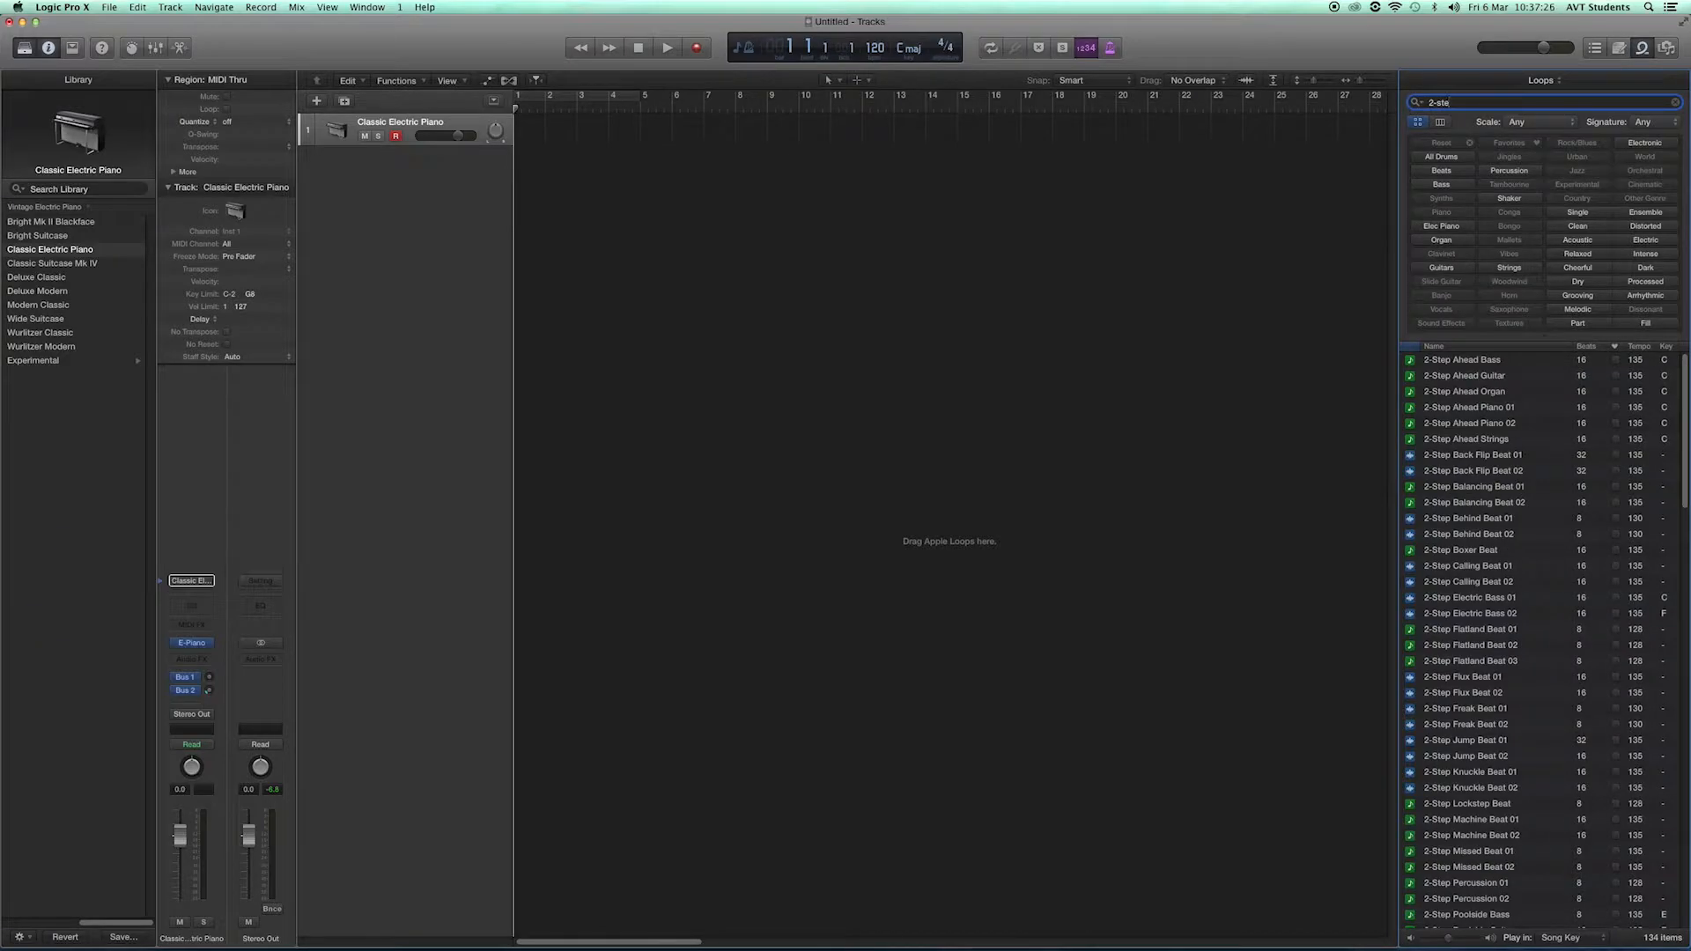
type("p thum")
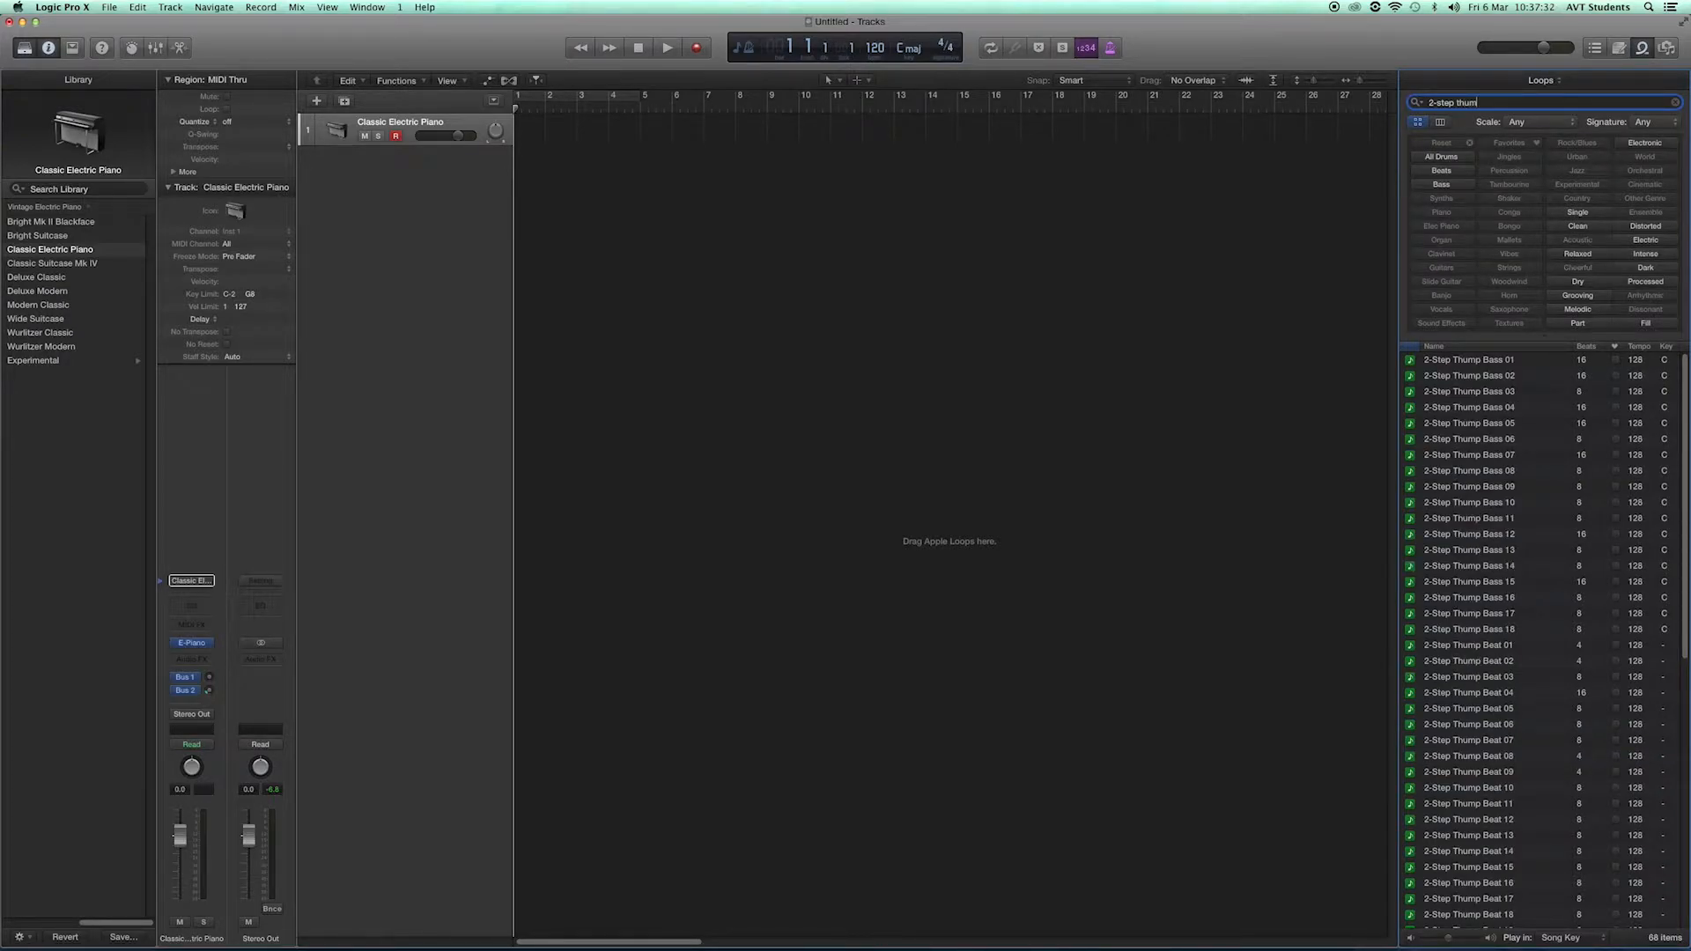
type("p beat")
scroll(1686, 384, "down", 3)
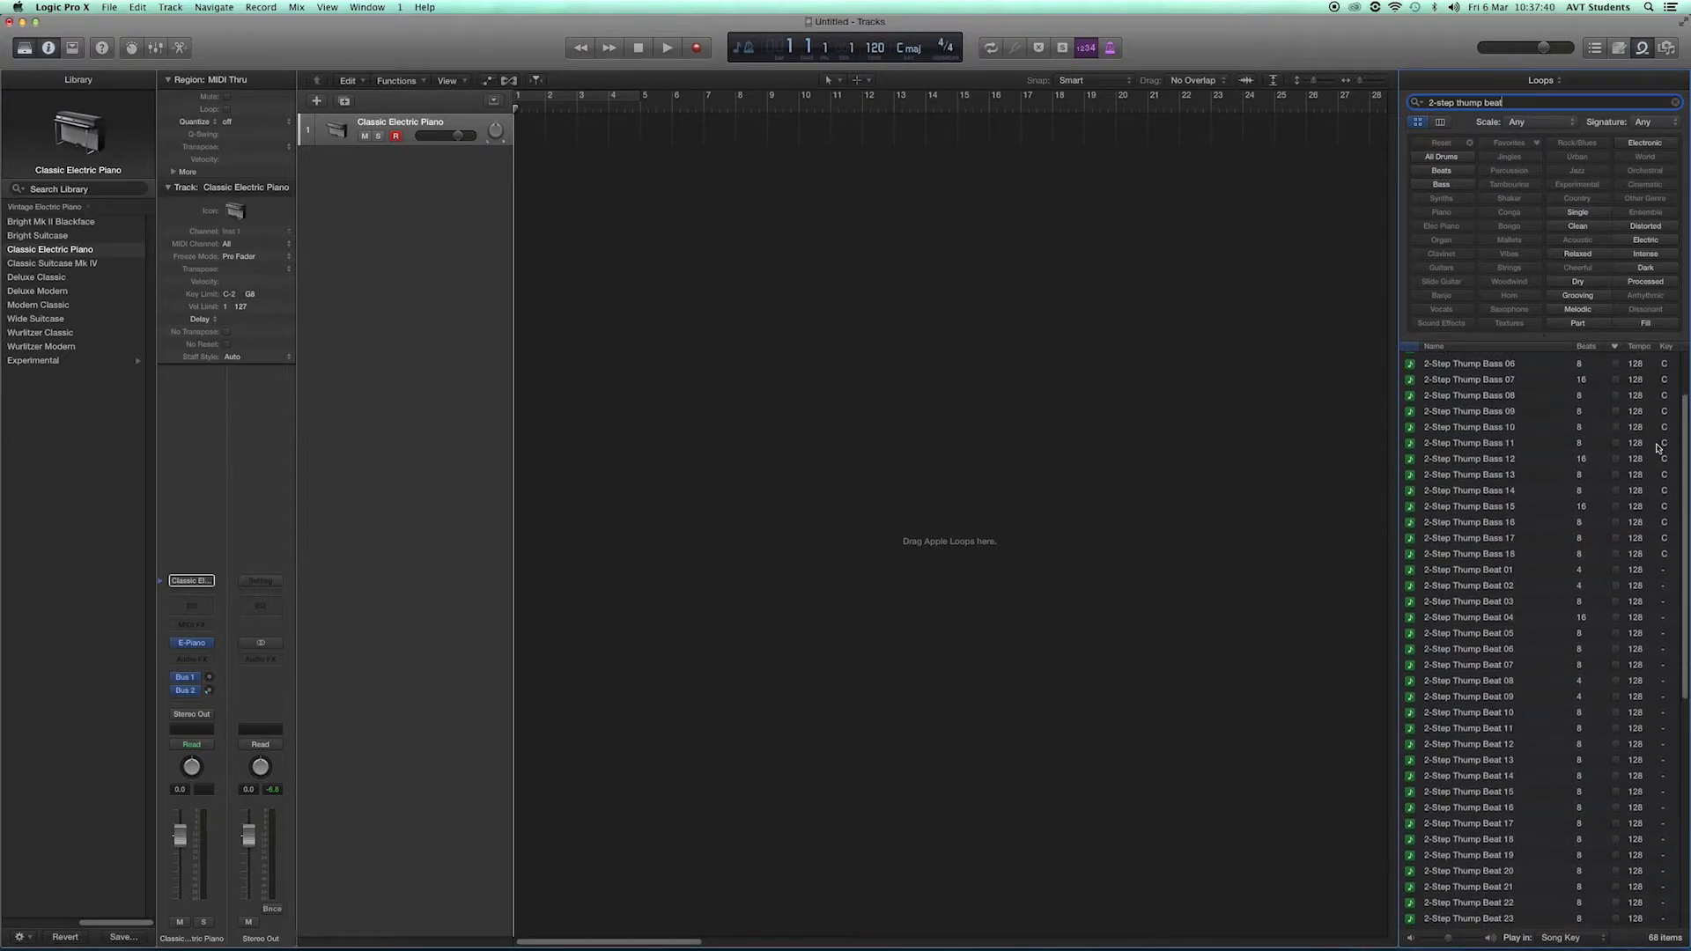
Preview 2-Step Thump Beat 01, place it at bar 1 on a new track, and delete the Classic Electric Piano track
left_click(1492, 574)
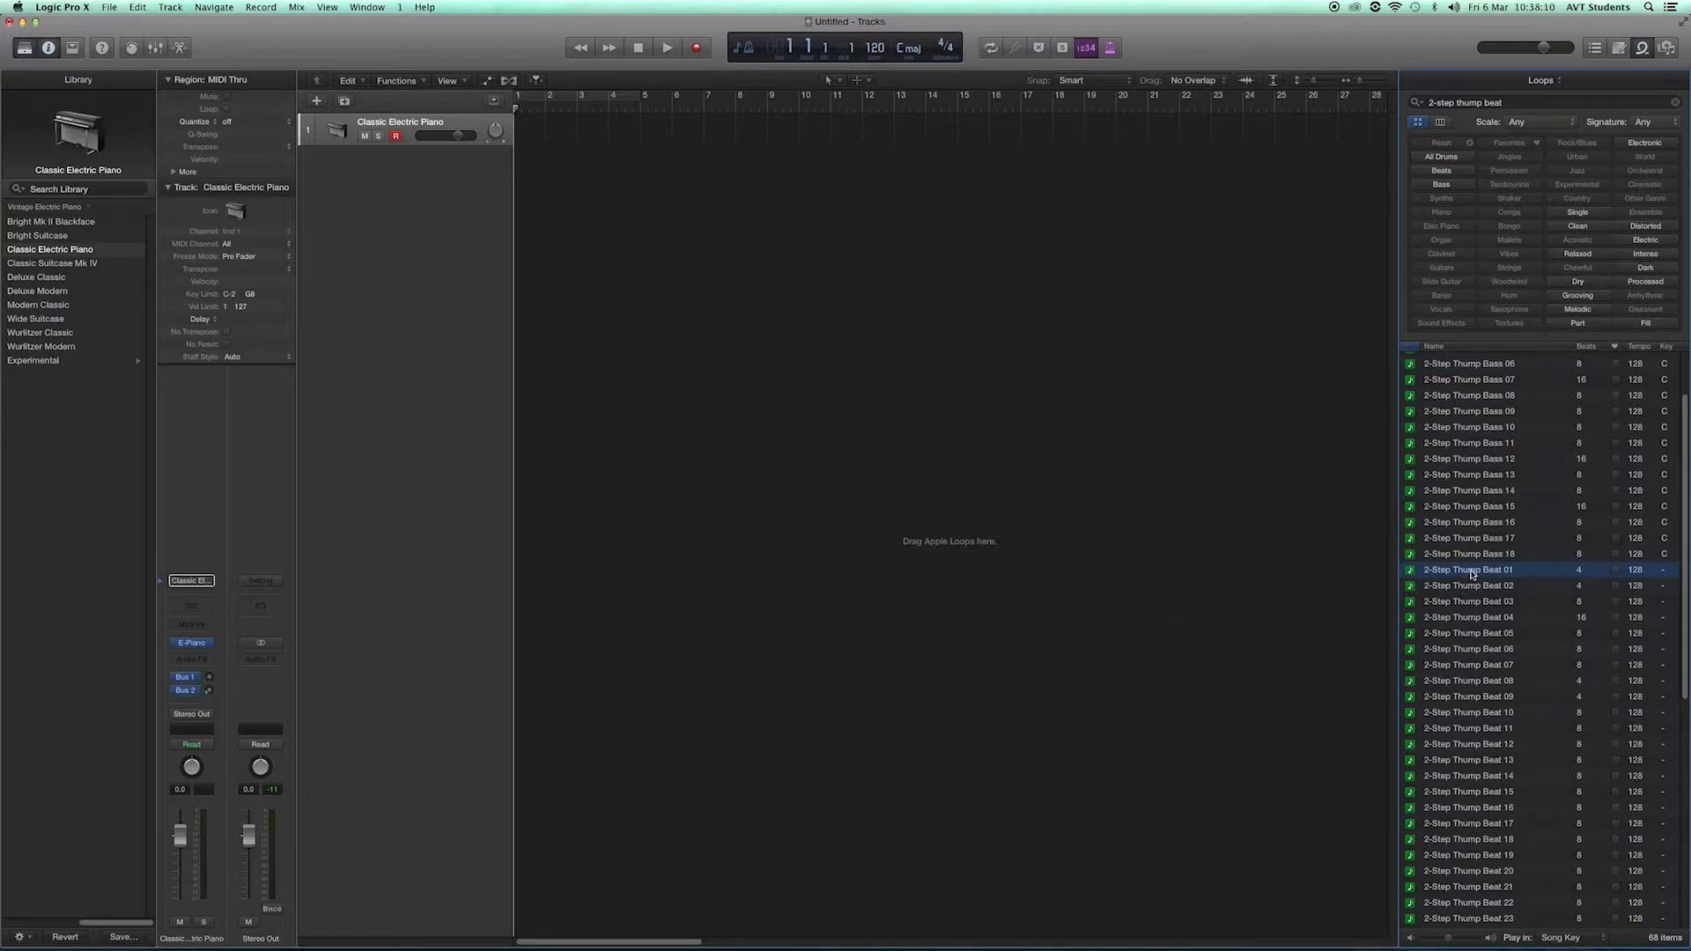
left_click_drag(1472, 573, 529, 205)
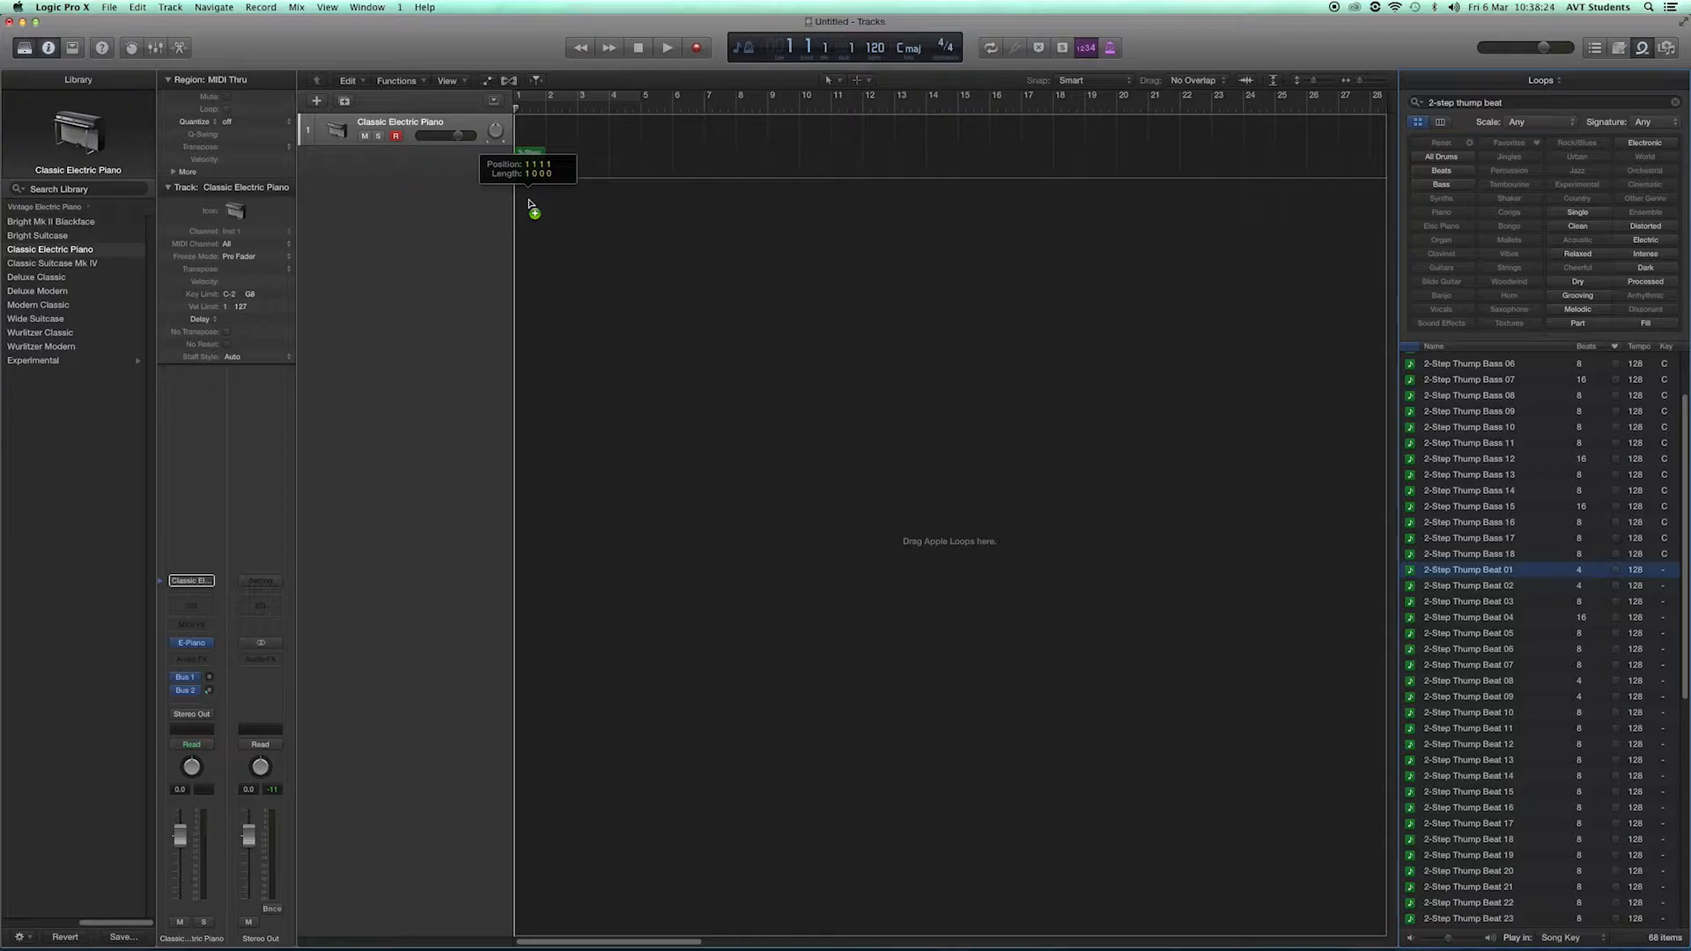
left_click_drag(530, 203, 530, 204)
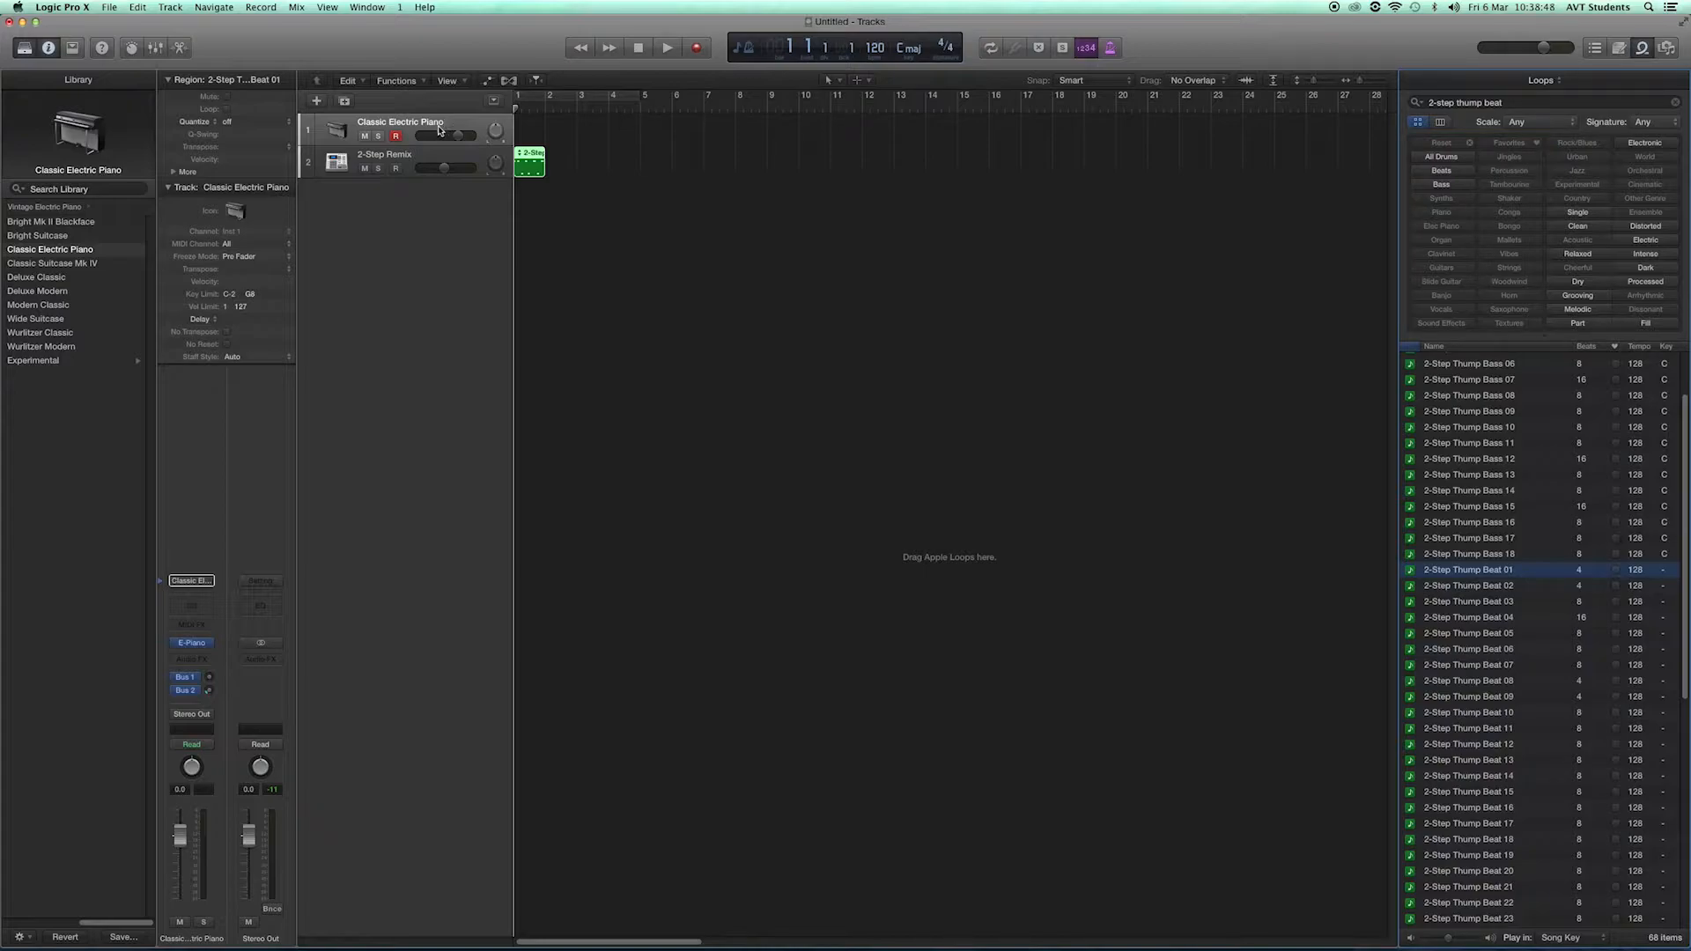
left_click(420, 130)
key("super+BackSpace")
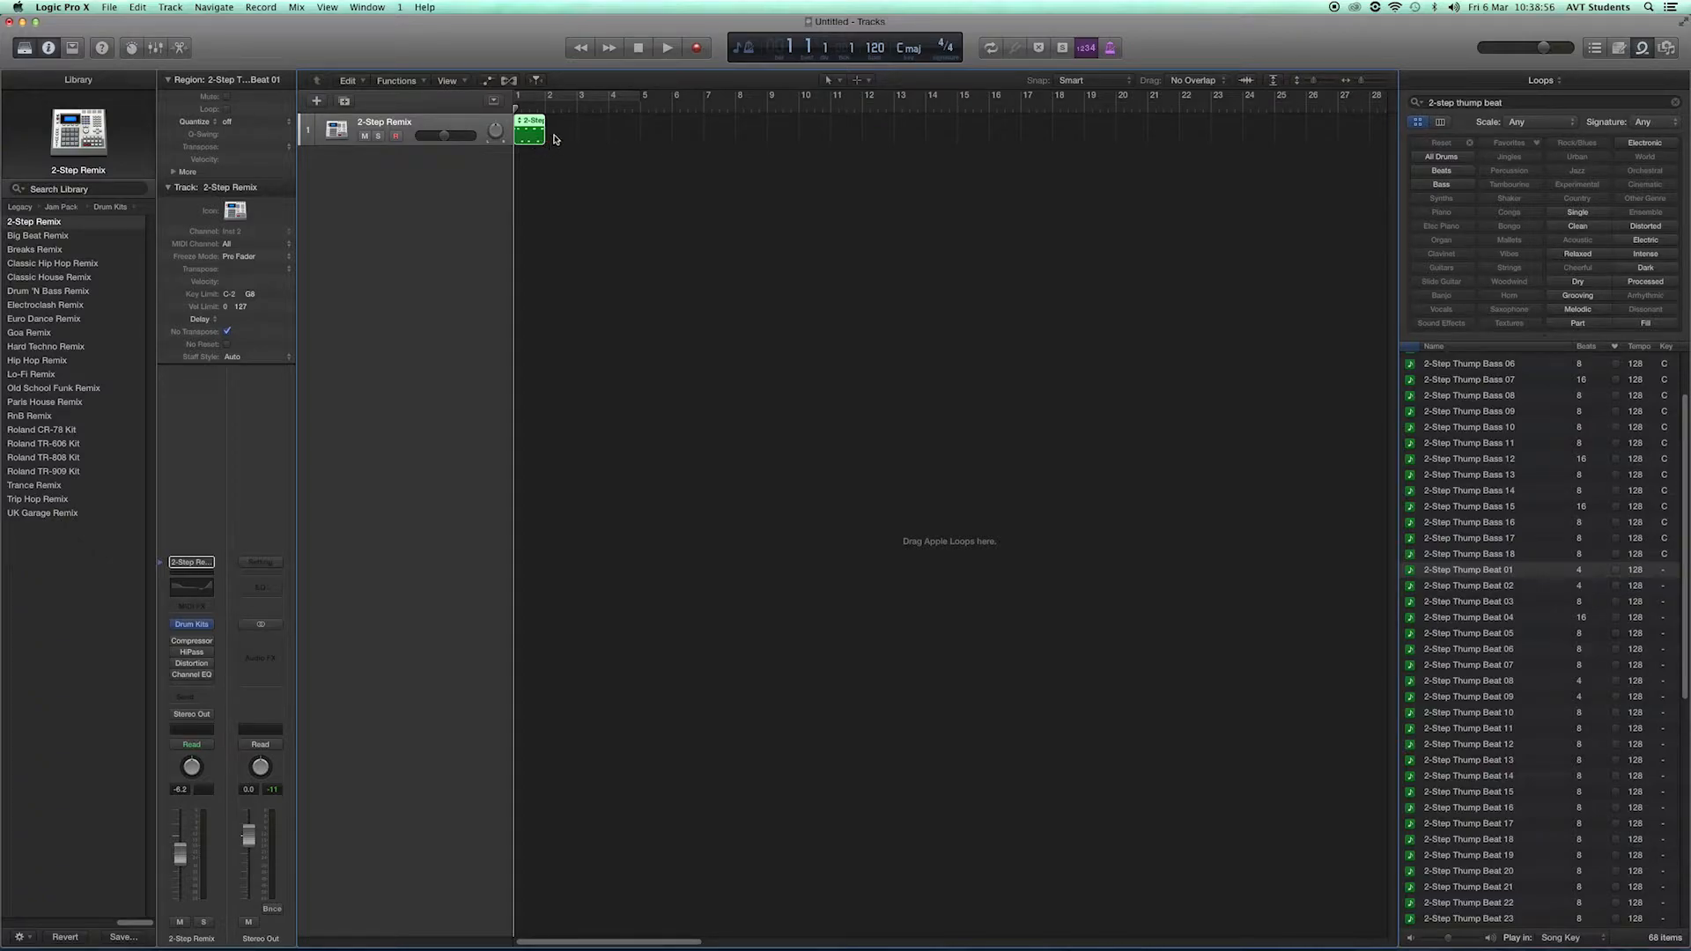
Play the 2-Step Thump Beat 01 region through once and return the playhead to bar 1
key("space")
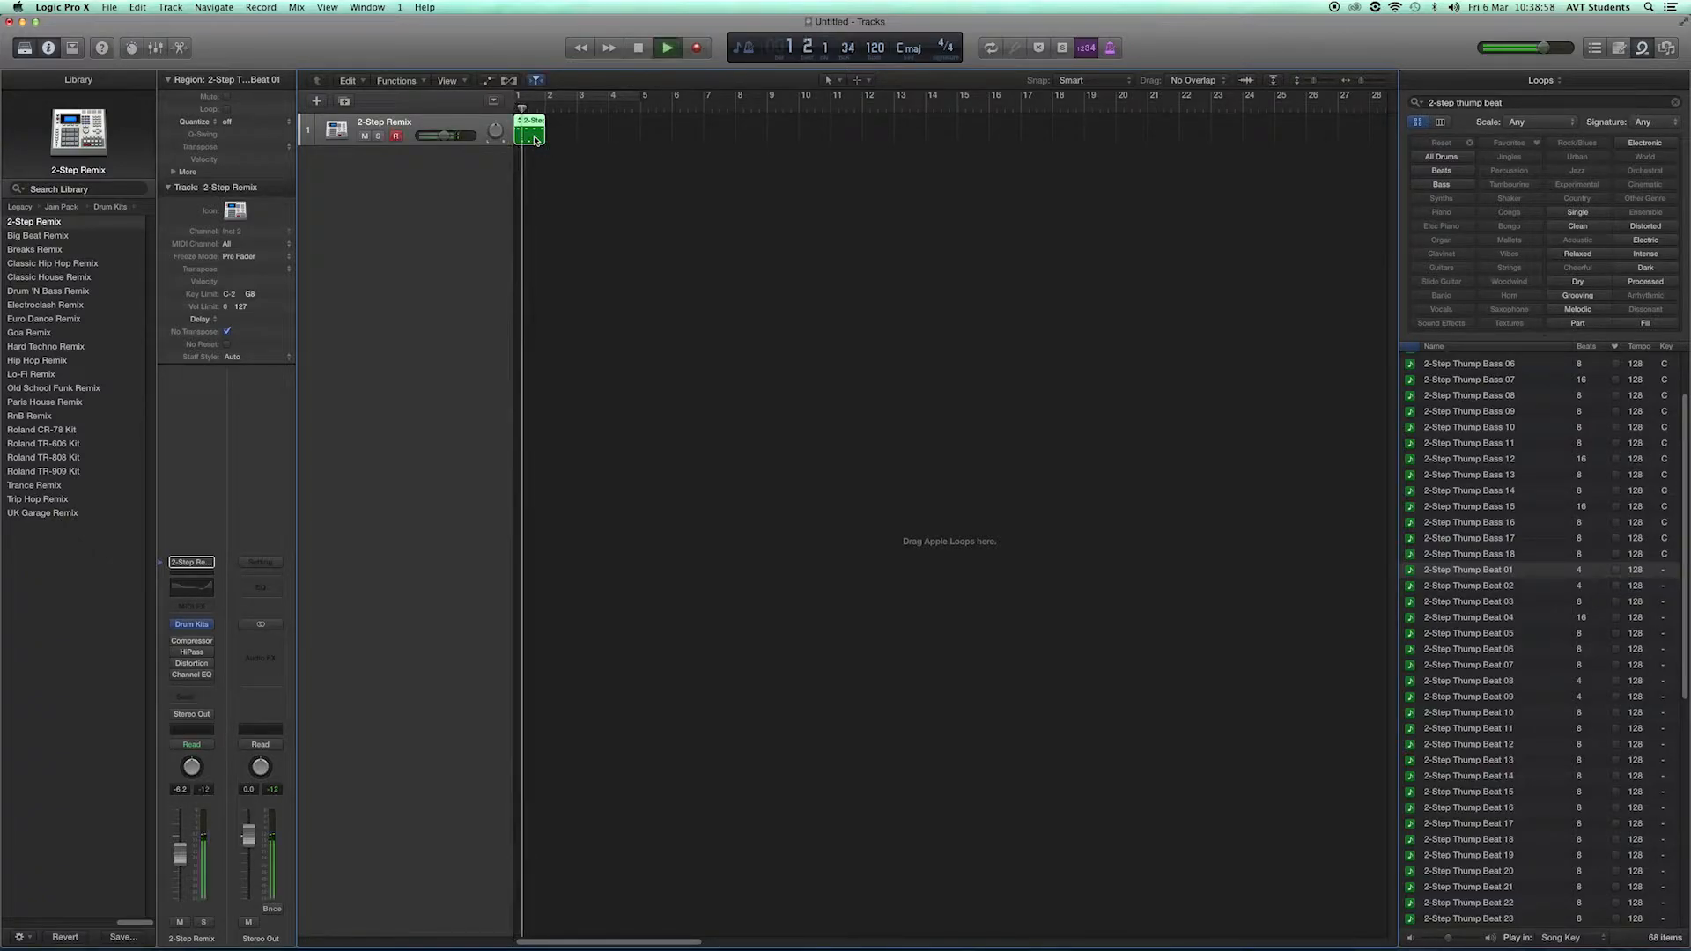
key("space")
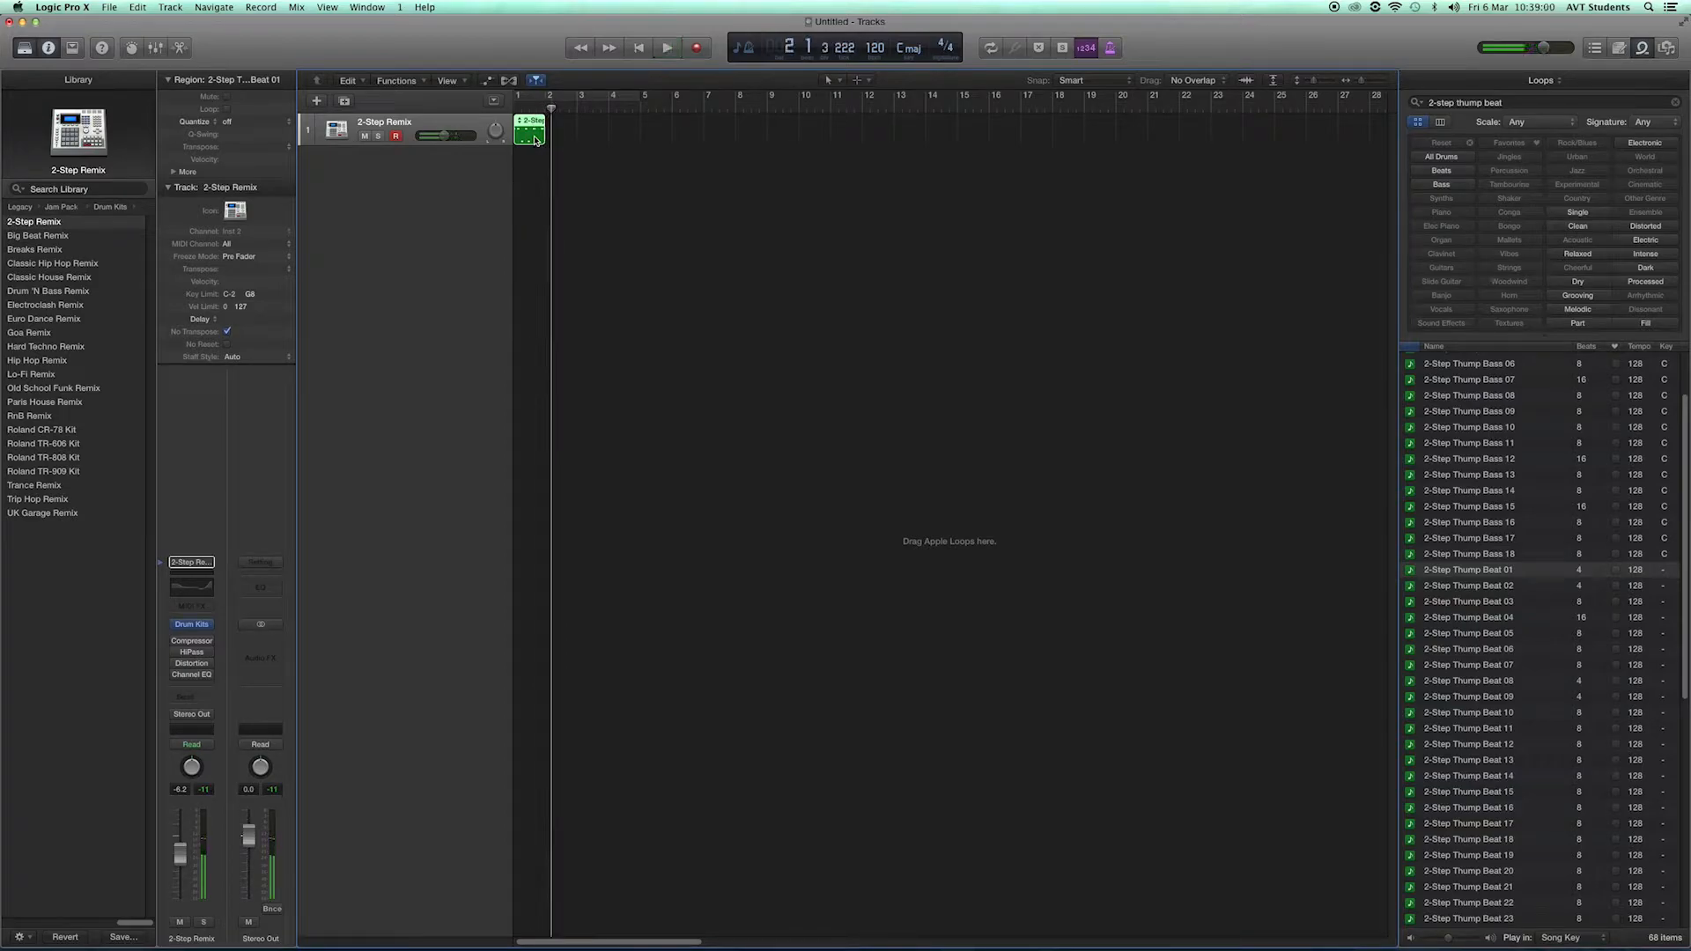
left_click_drag(551, 107, 511, 109)
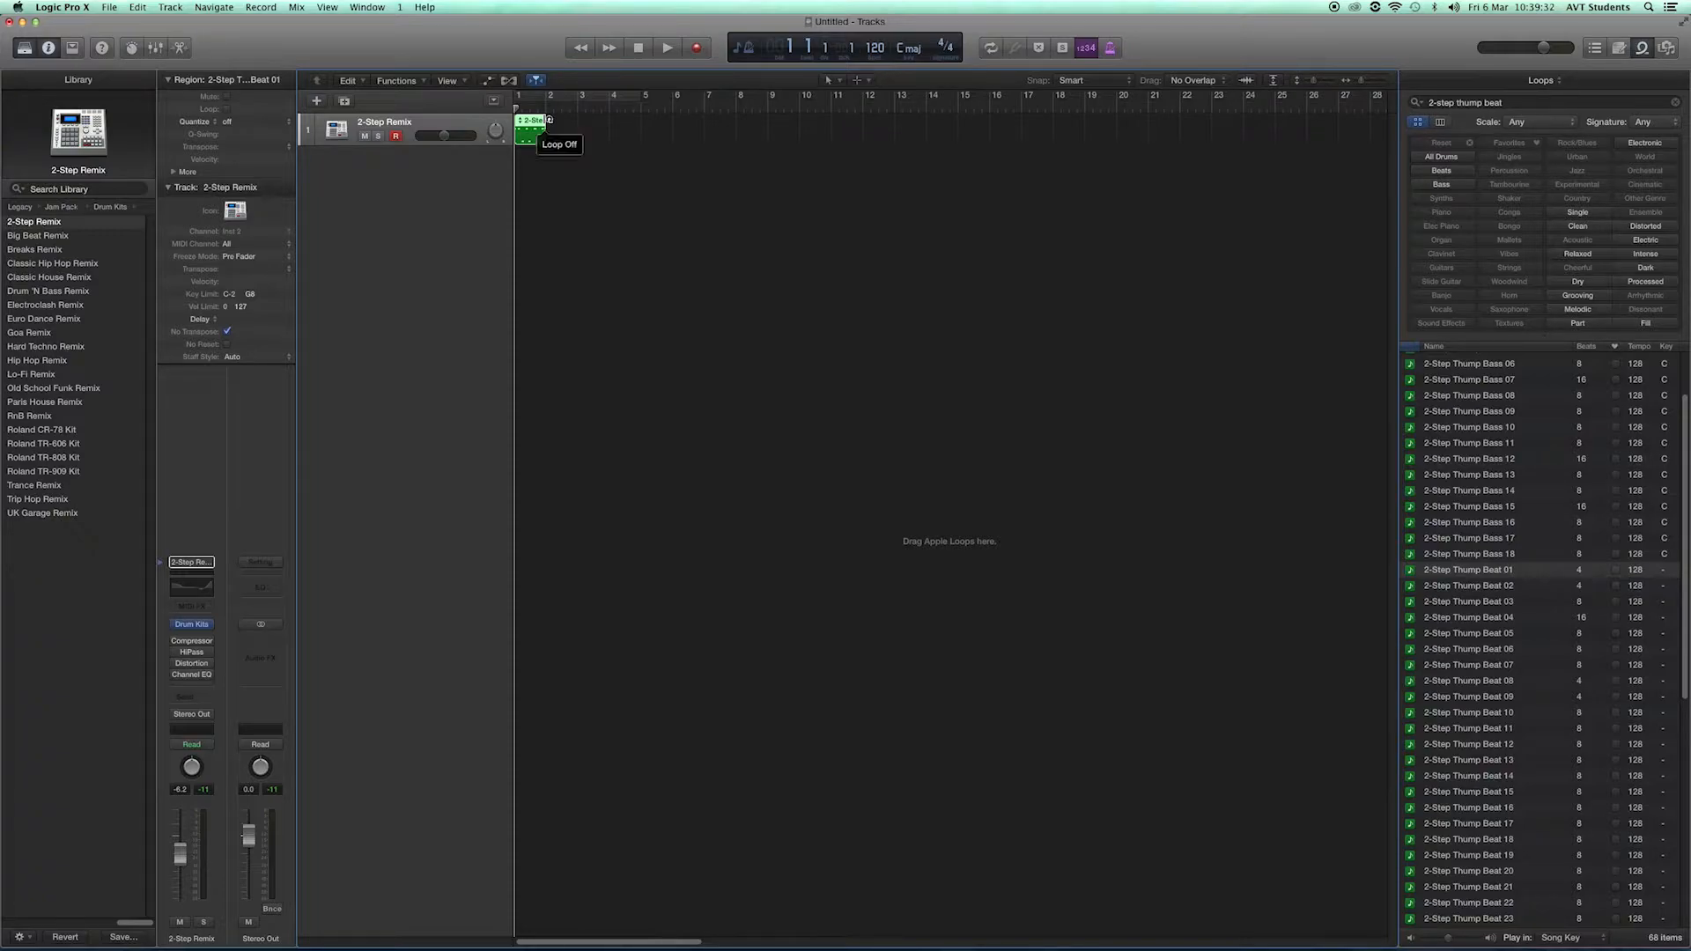
Loop the 2-Step Thump Beat 01 region for 4 repetitions up to bar 5 and check it in playback
left_click_drag(549, 120, 645, 122)
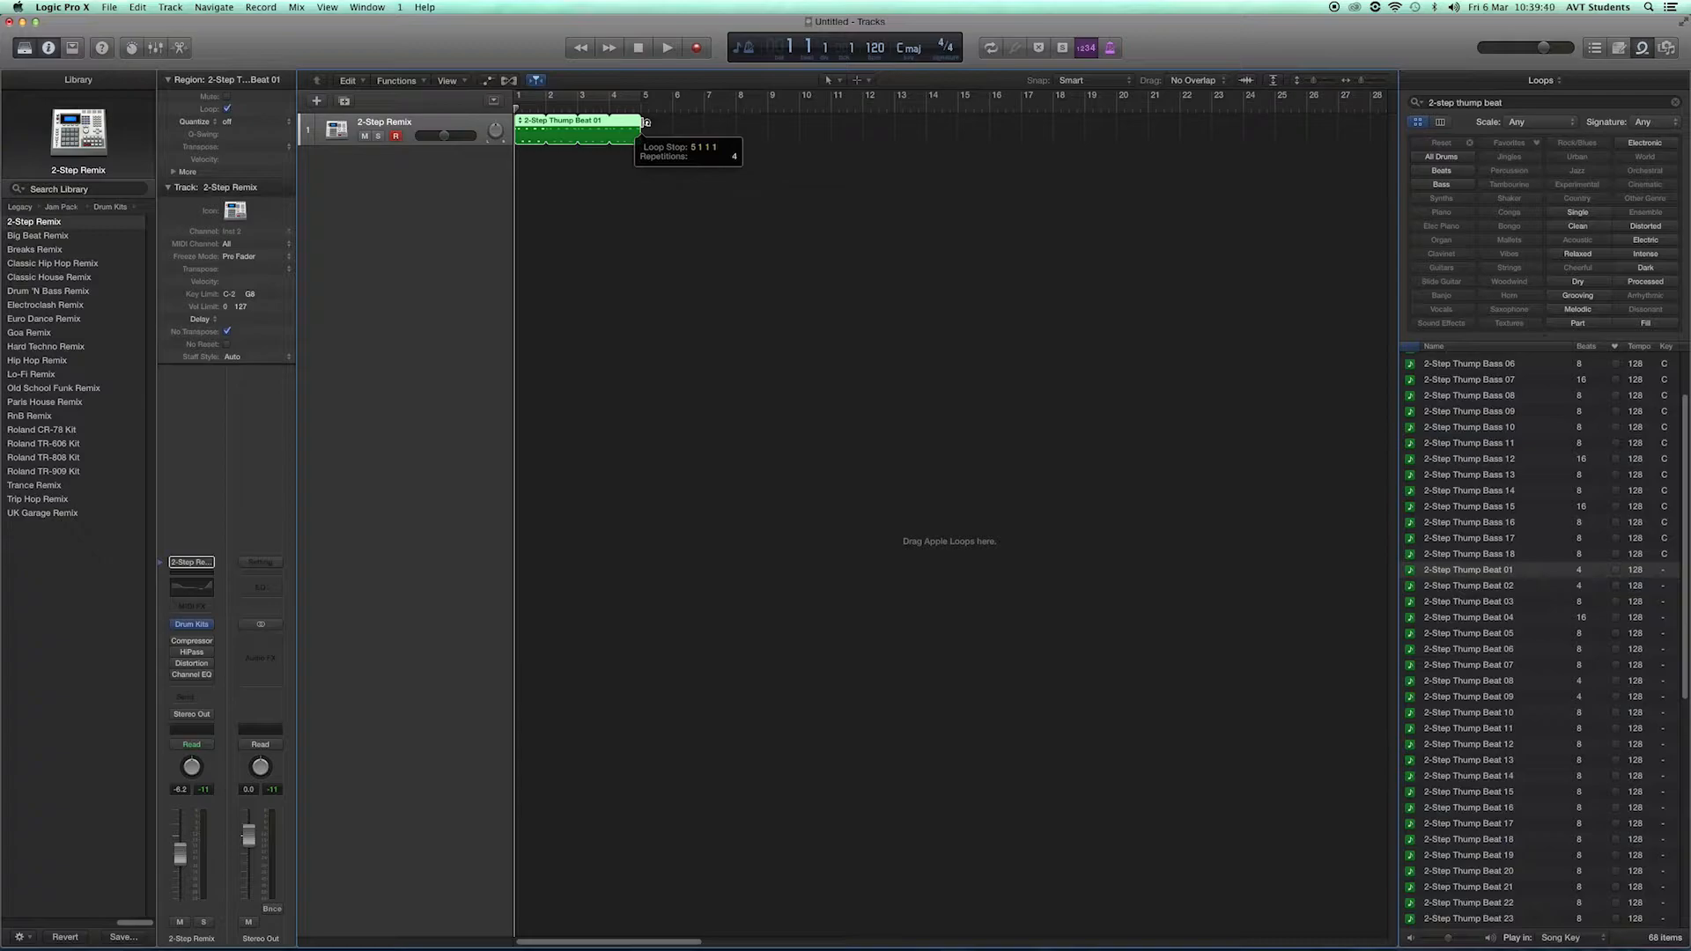
left_click_drag(645, 123, 646, 123)
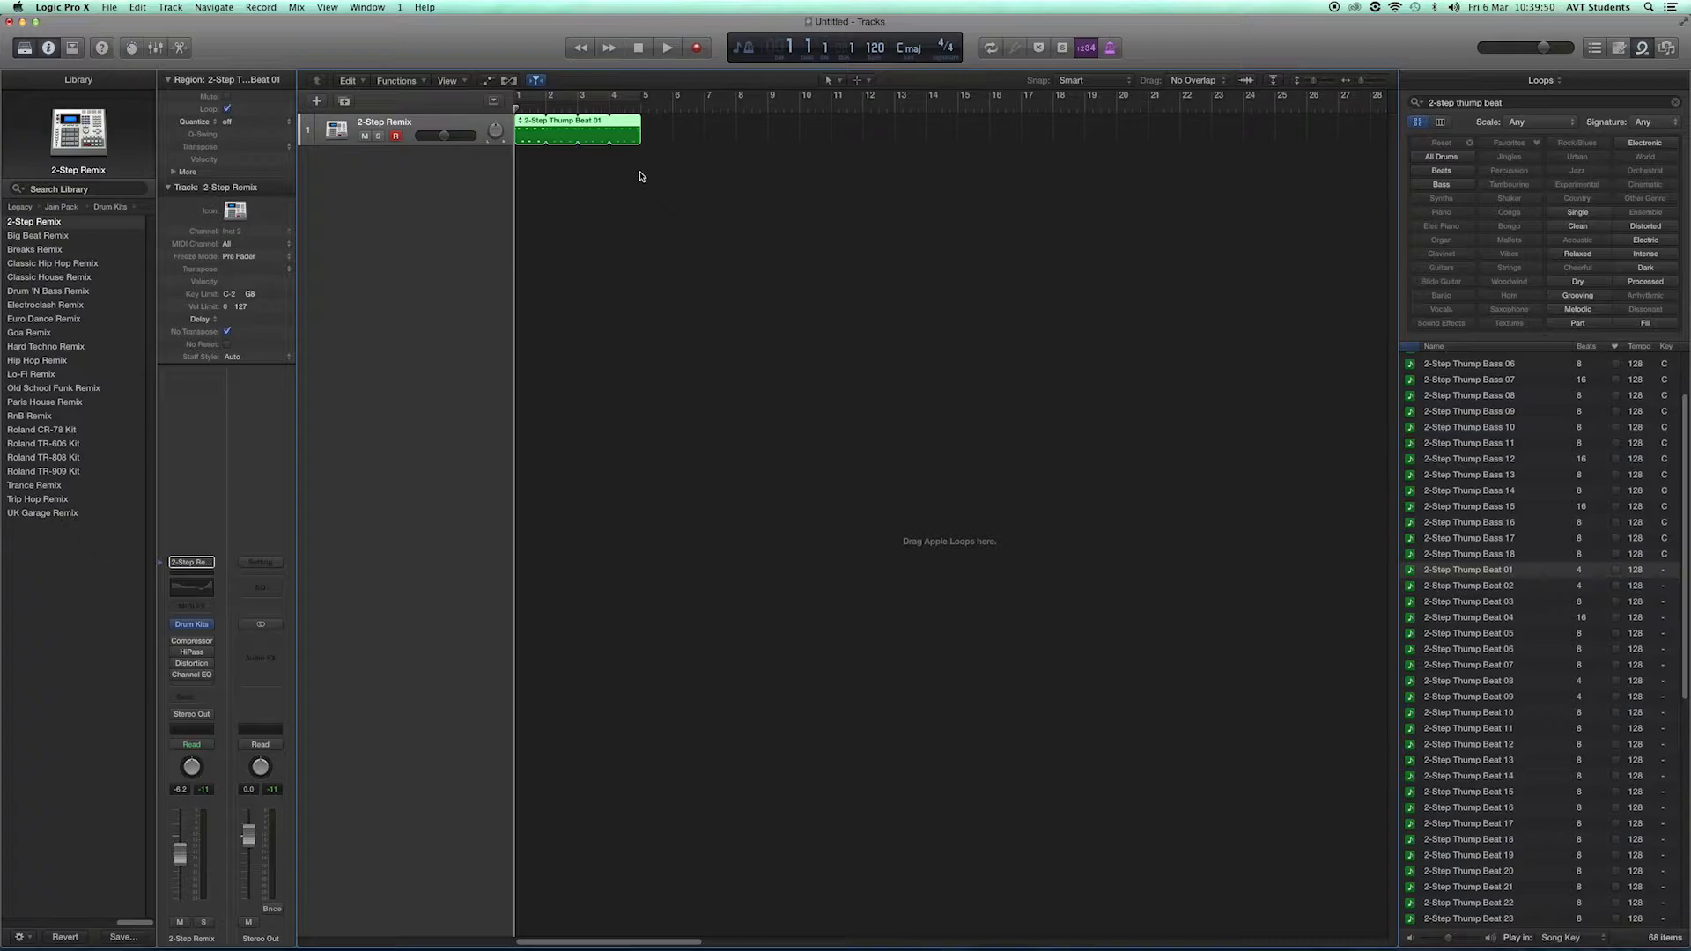
key("space")
Preview 2-Step Thump Beat 05, place it at bar 5 on a new track and loop it 8 times up to bar 21
left_click(1487, 634)
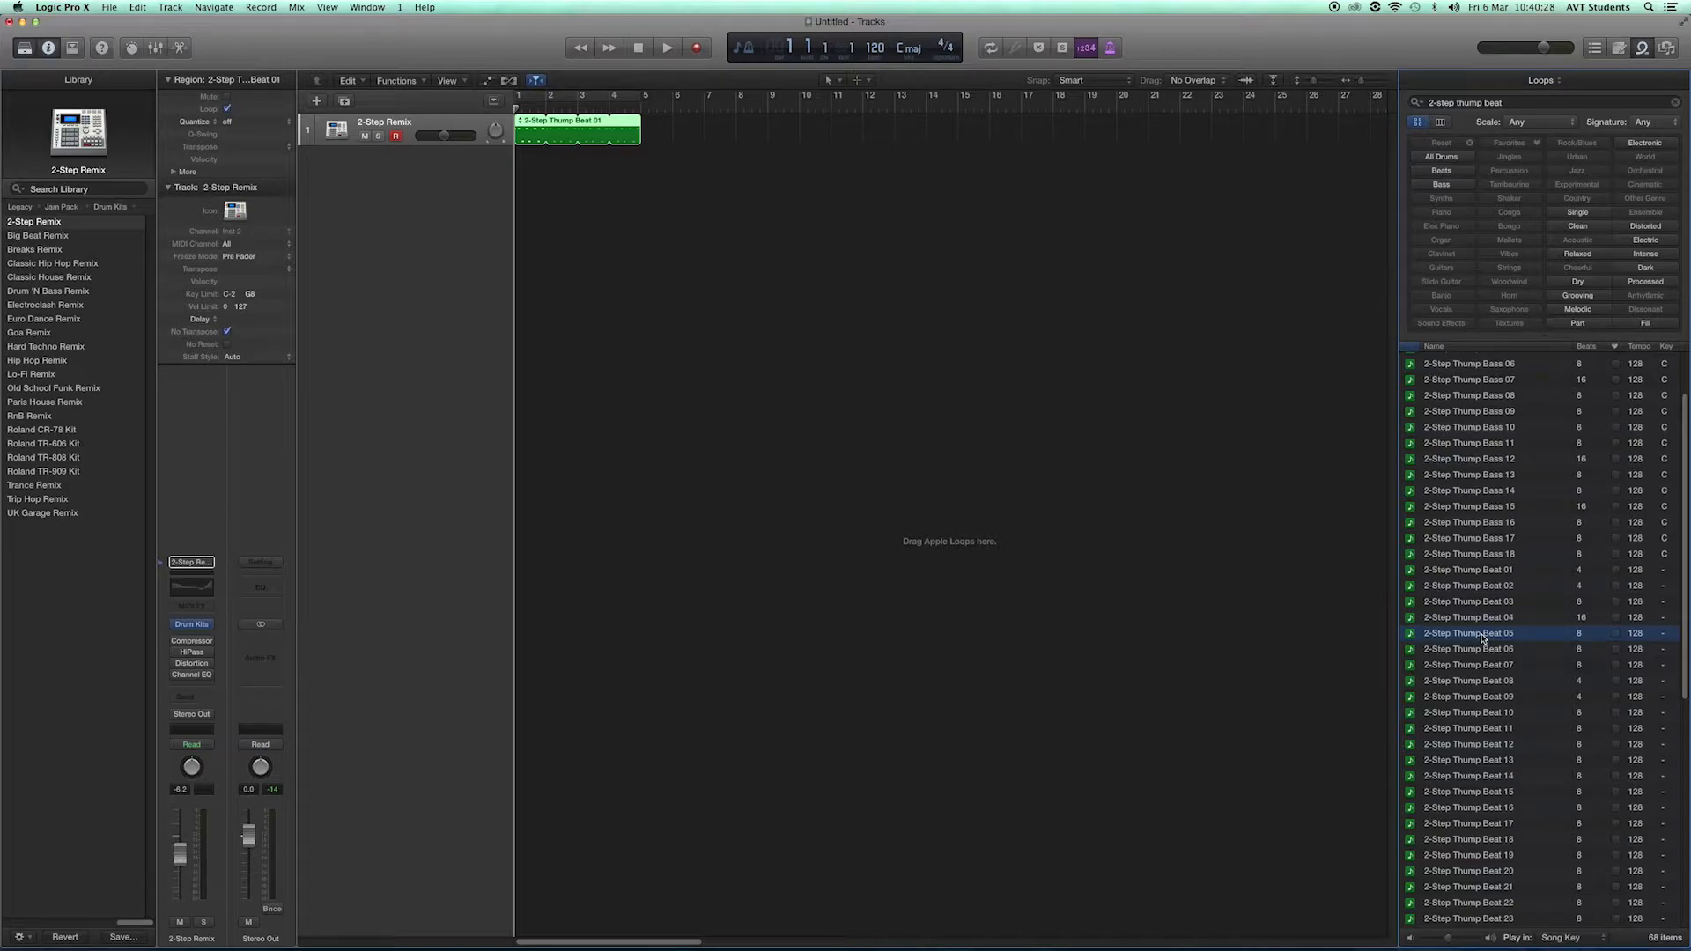
left_click_drag(1482, 638, 646, 207)
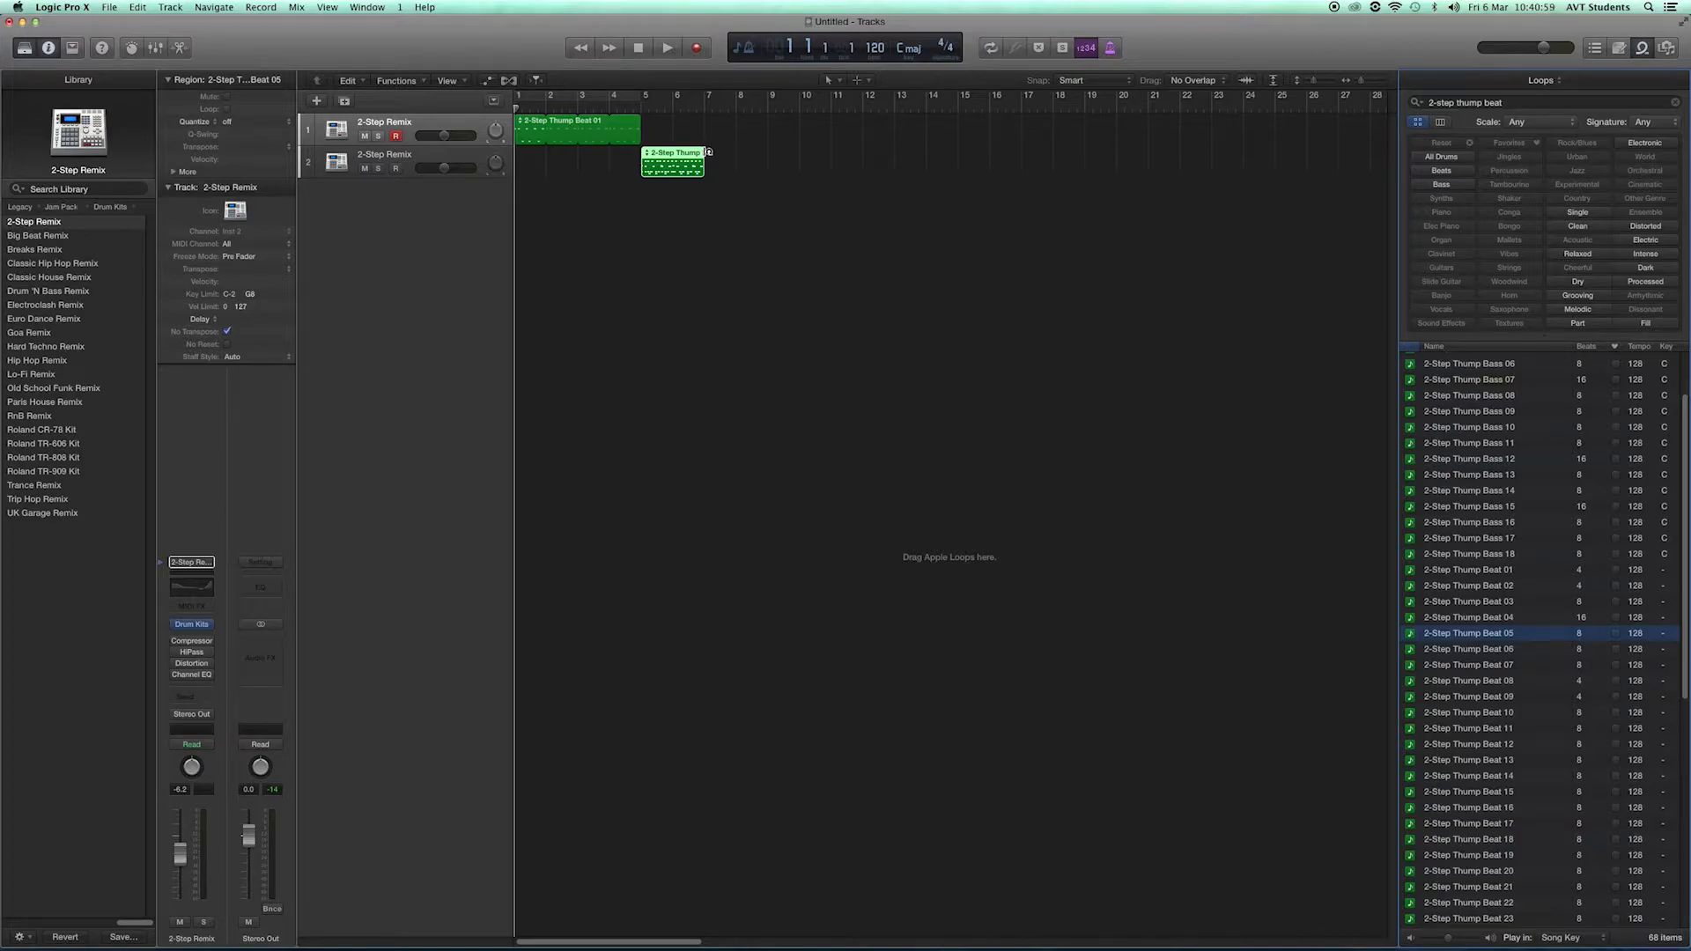
left_click_drag(709, 152, 1150, 167)
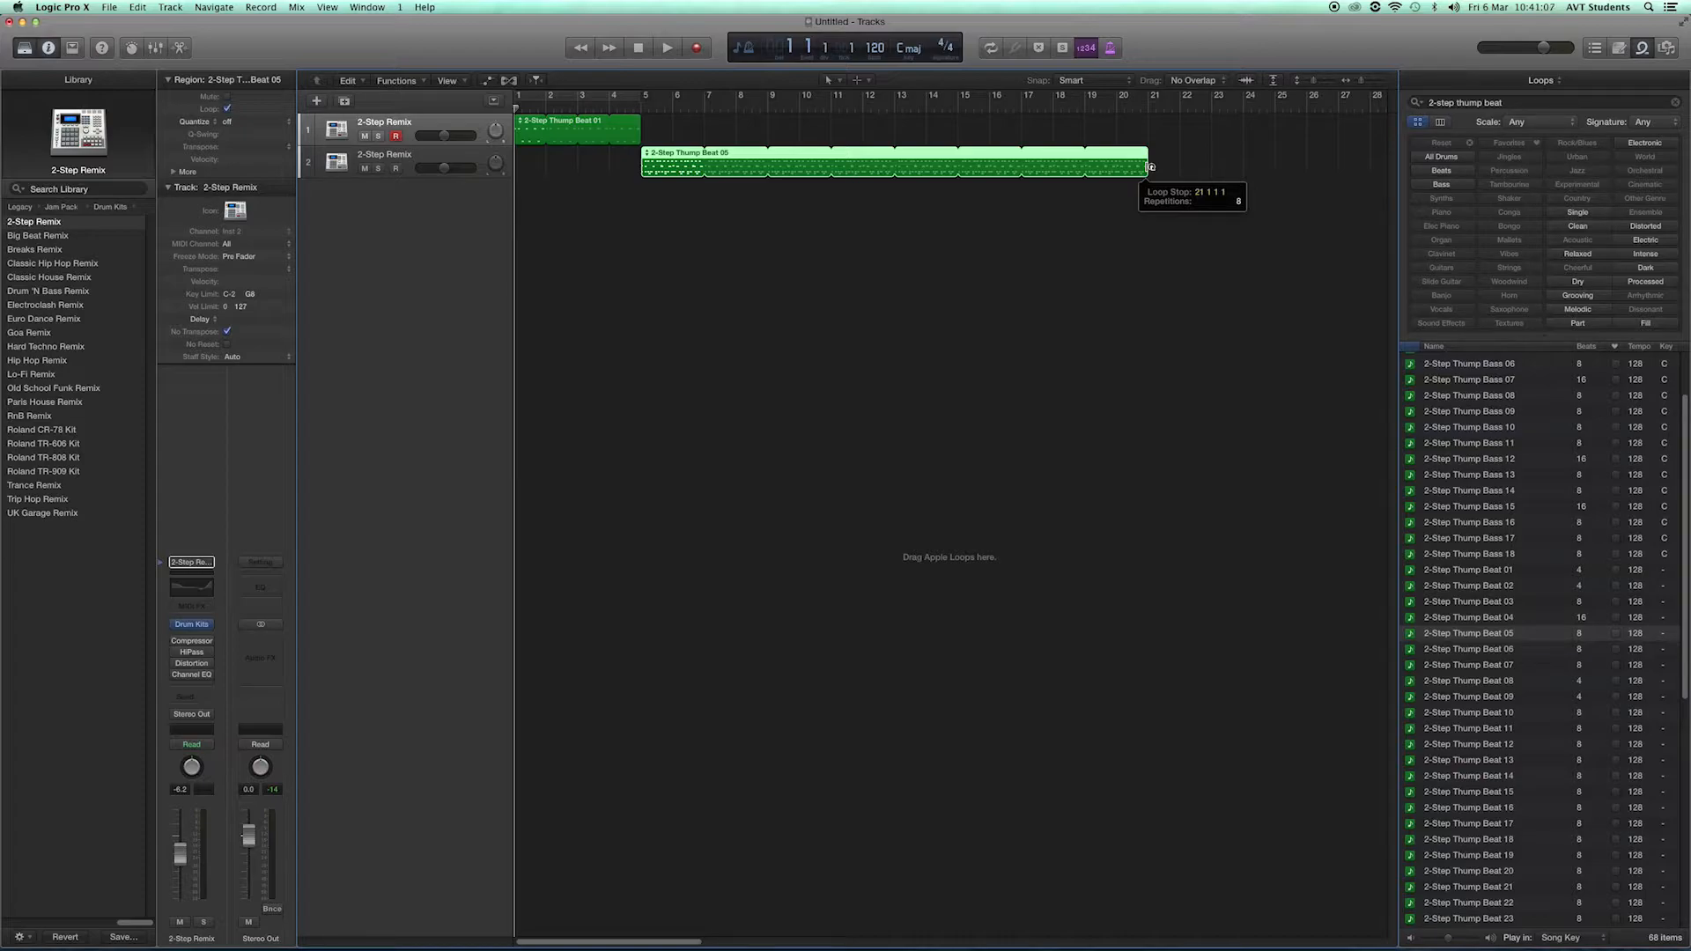
left_click_drag(1150, 167, 1150, 167)
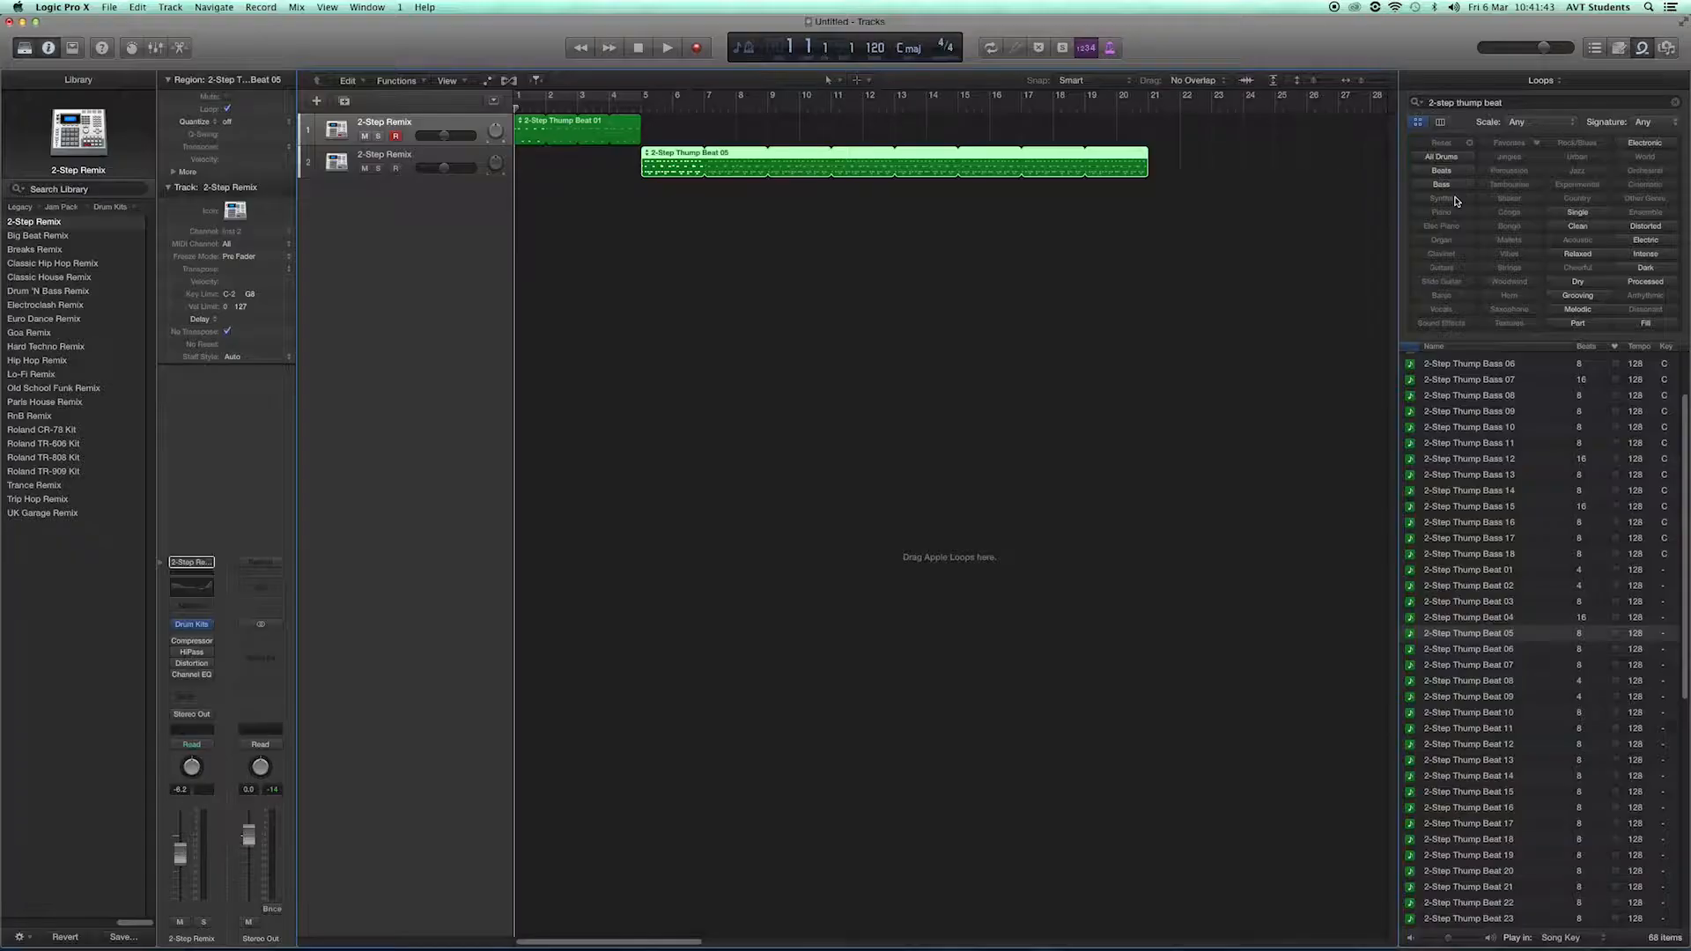
Change the loop search to "2-step percussion"
left_click(1517, 102)
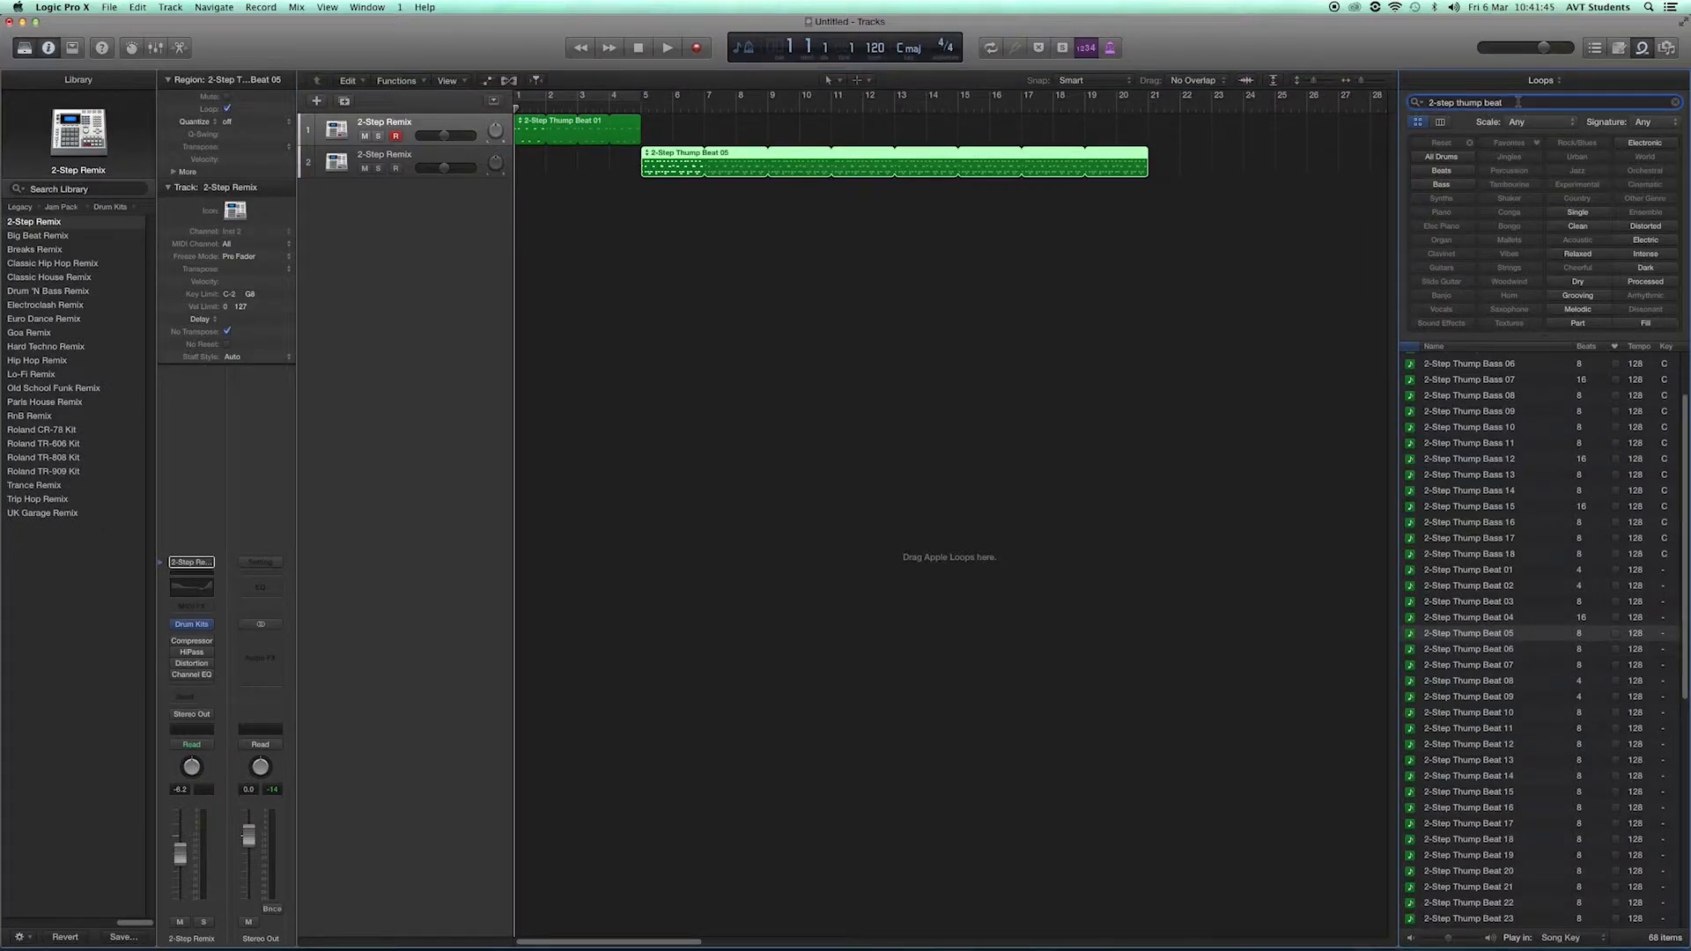
key("BackSpace")
key("BackSpace")
key("BackSpace")
key("BackSpace")
key("BackSpace")
key("BackSpace")
key("BackSpace")
key("BackSpace")
key("BackSpace")
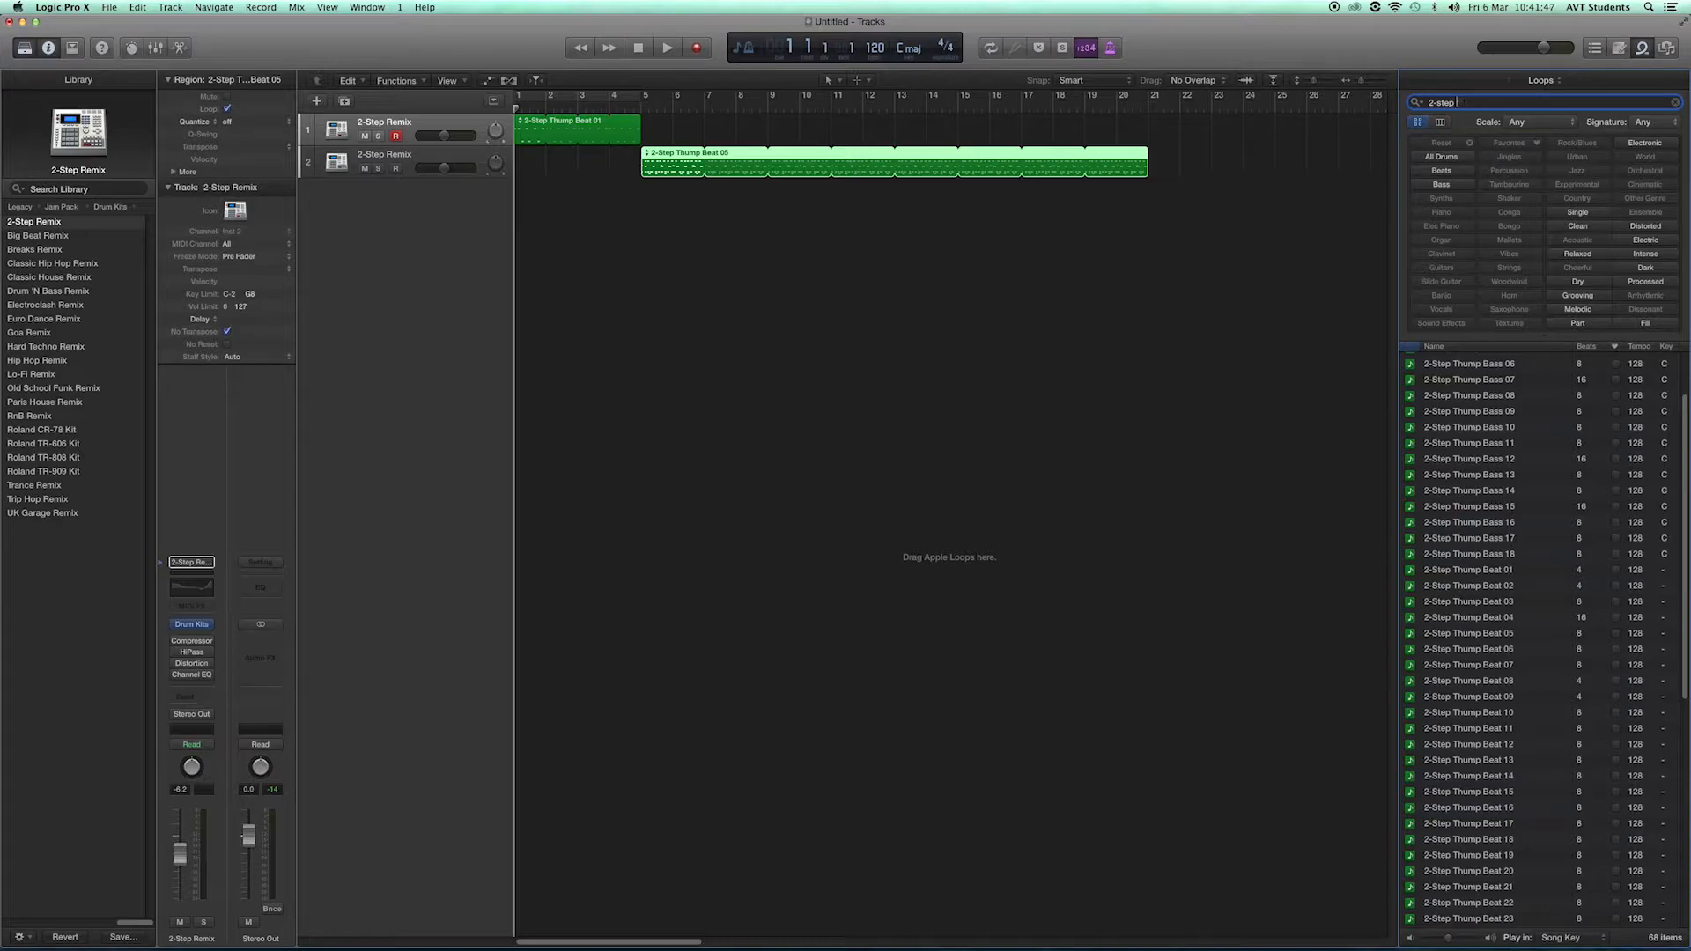
type("percussion")
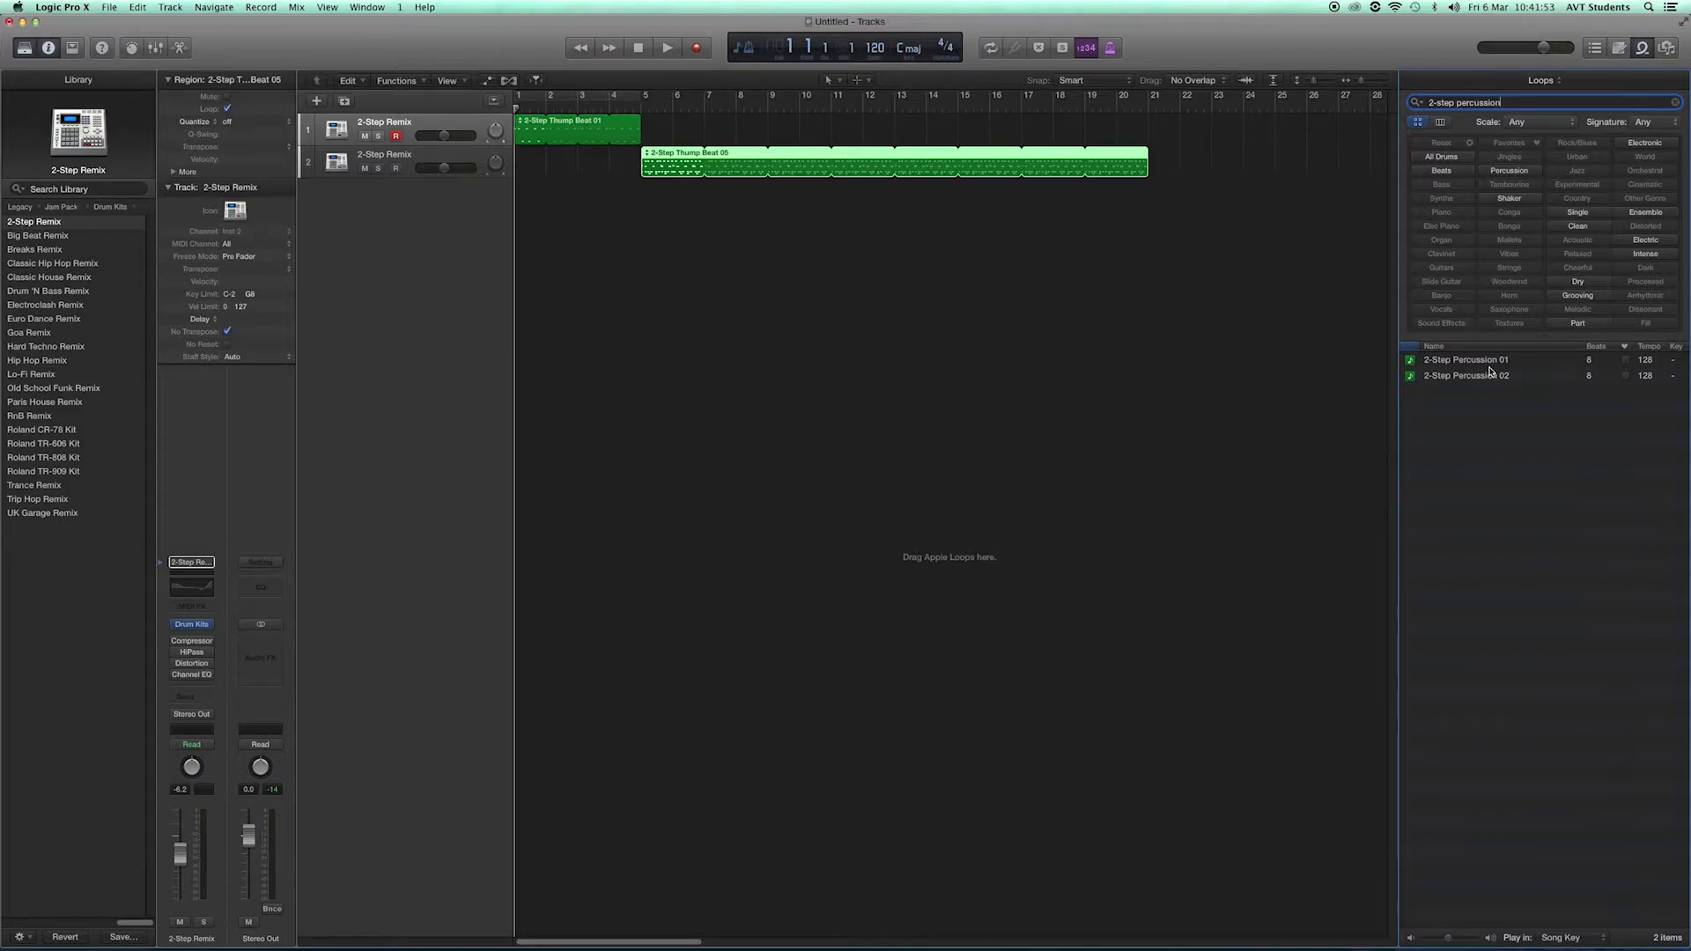
Place 2-Step Percussion 02 at bar 21 on the second 2-Step Remix track and loop it past bar 28
left_click_drag(1497, 381, 1257, 181)
left_click_drag(1211, 175, 1163, 193)
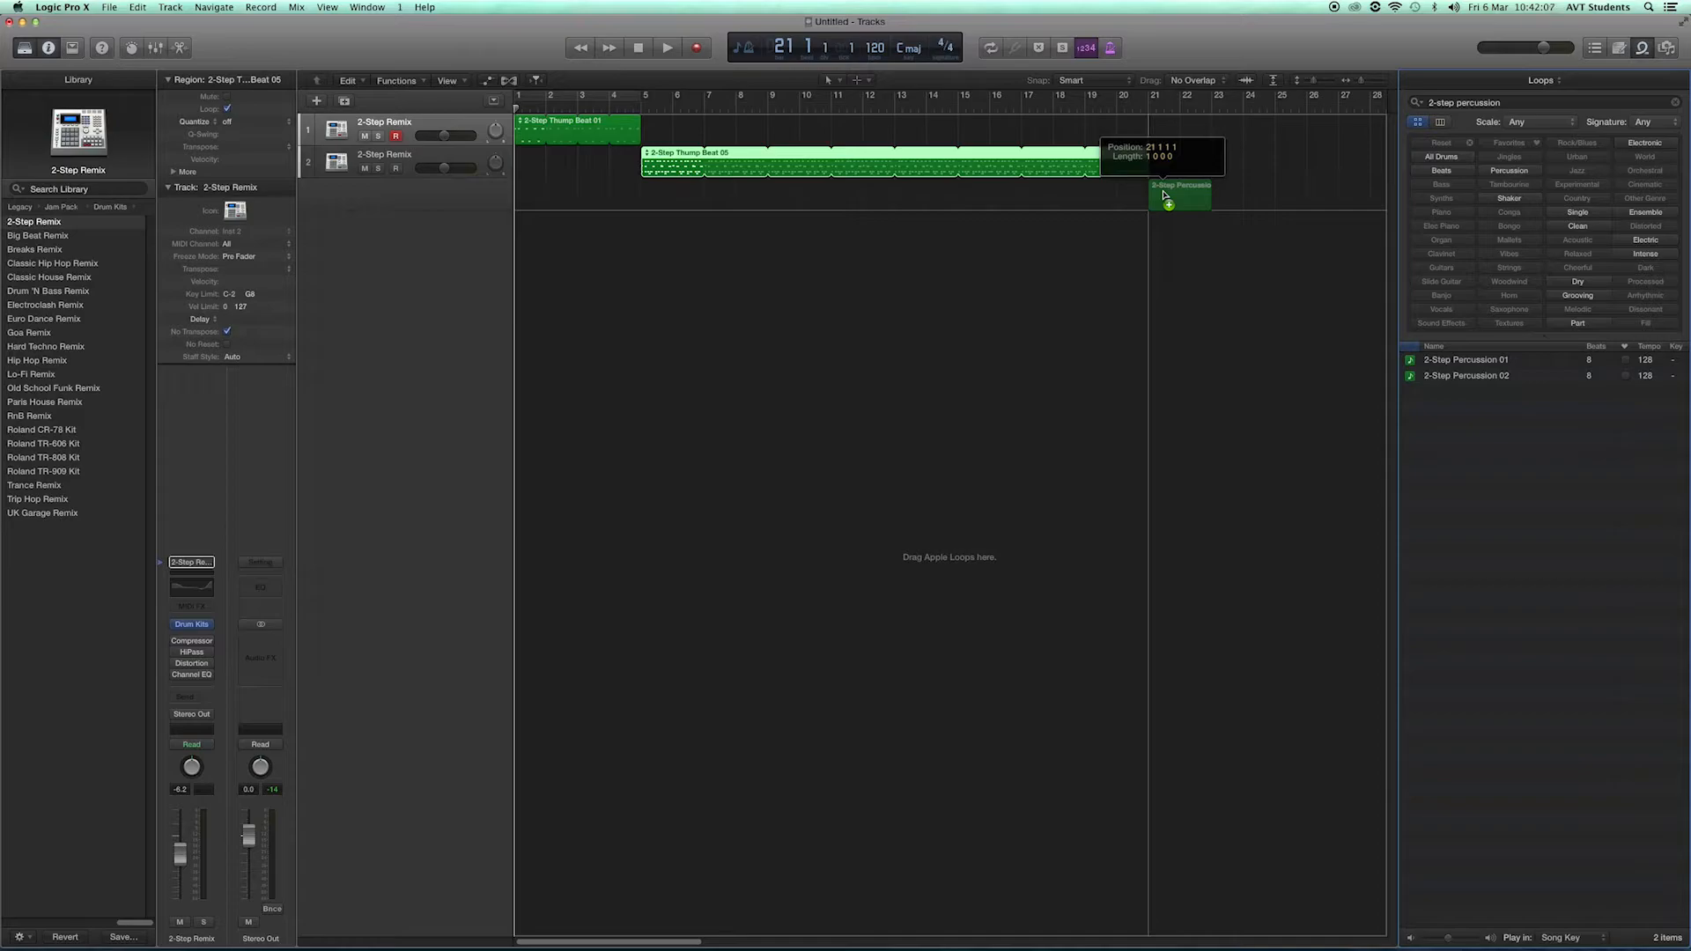
left_click_drag(1162, 194, 1161, 175)
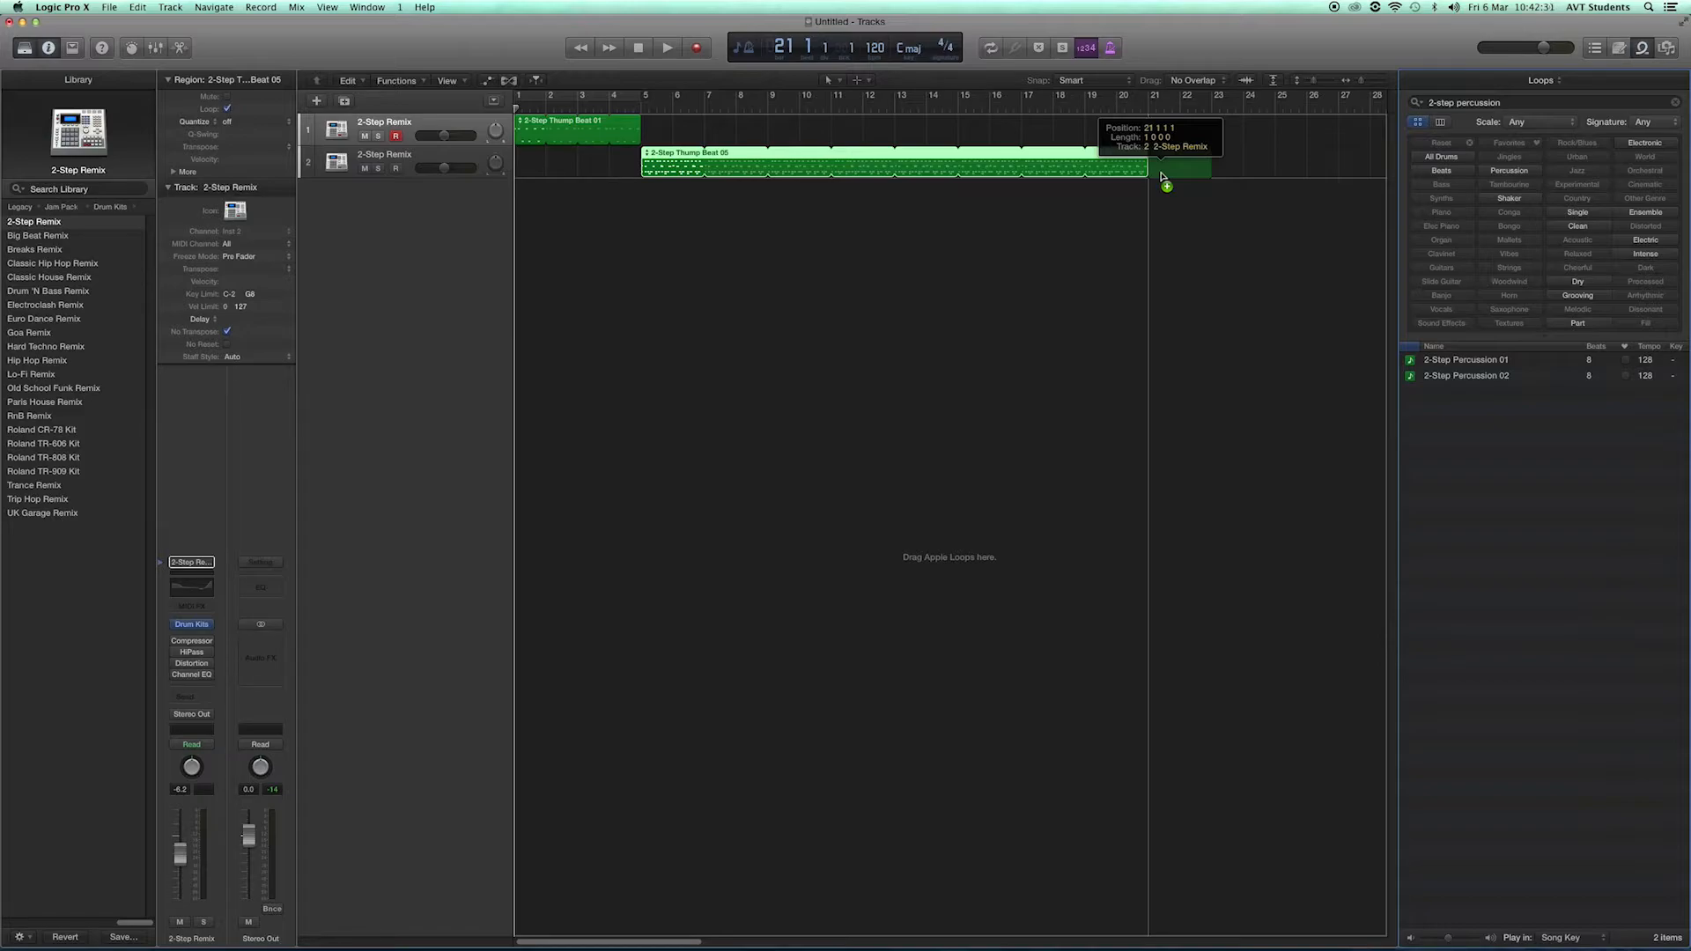
left_click_drag(1161, 173, 1160, 184)
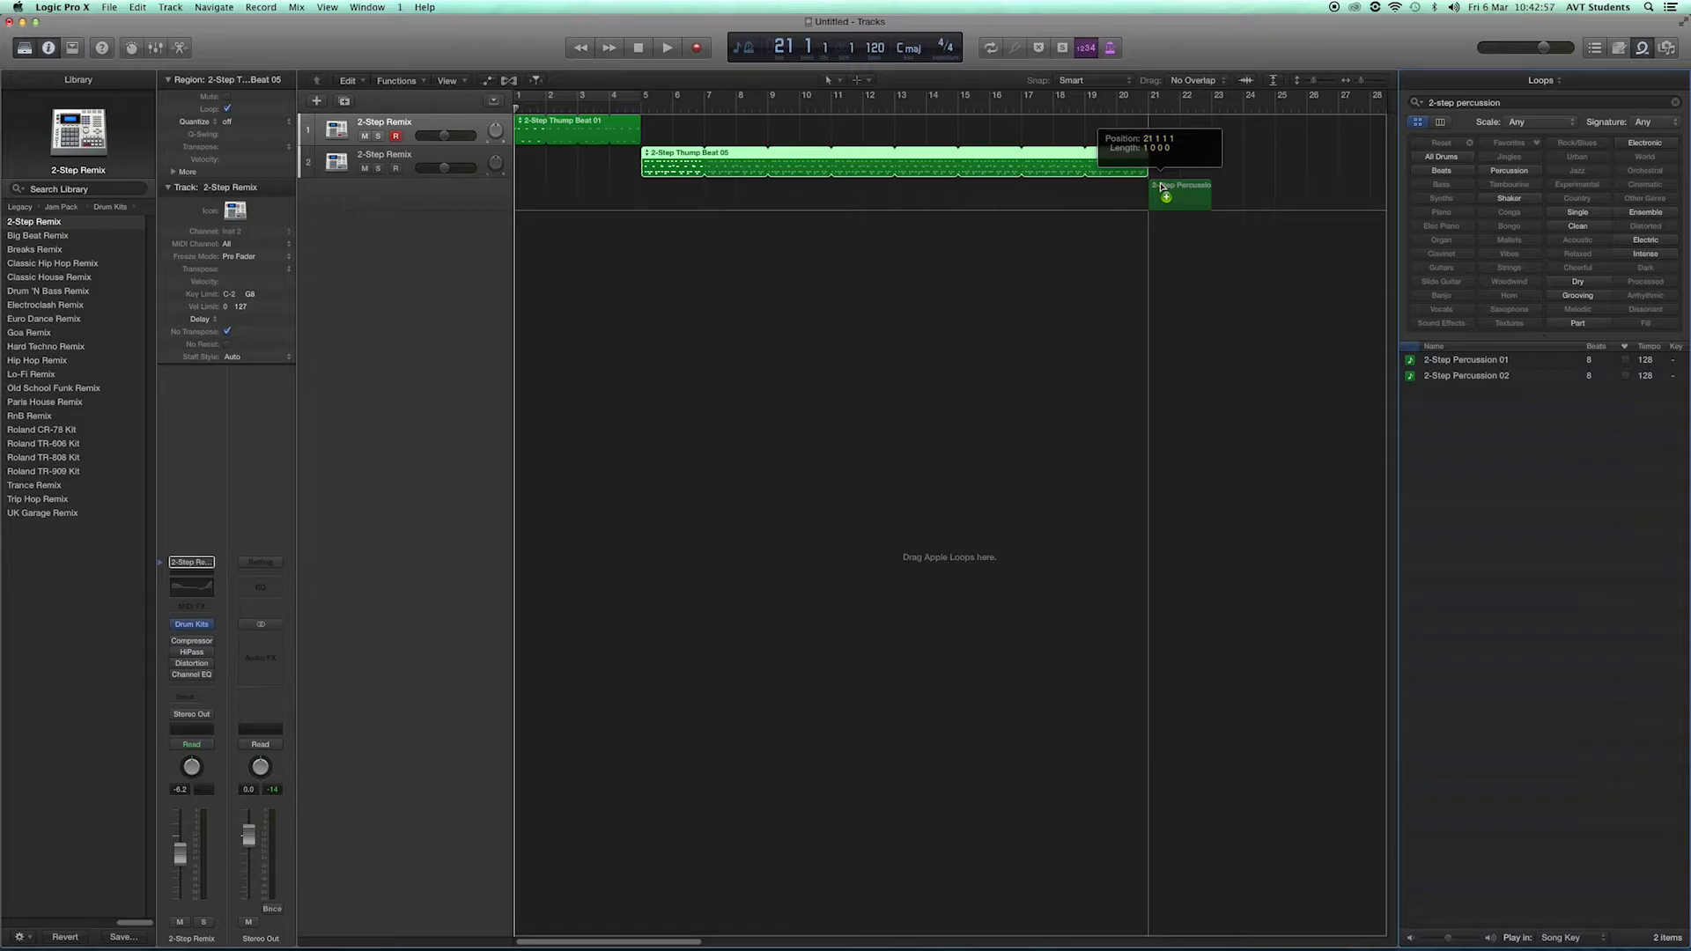
left_click_drag(1160, 186, 1161, 174)
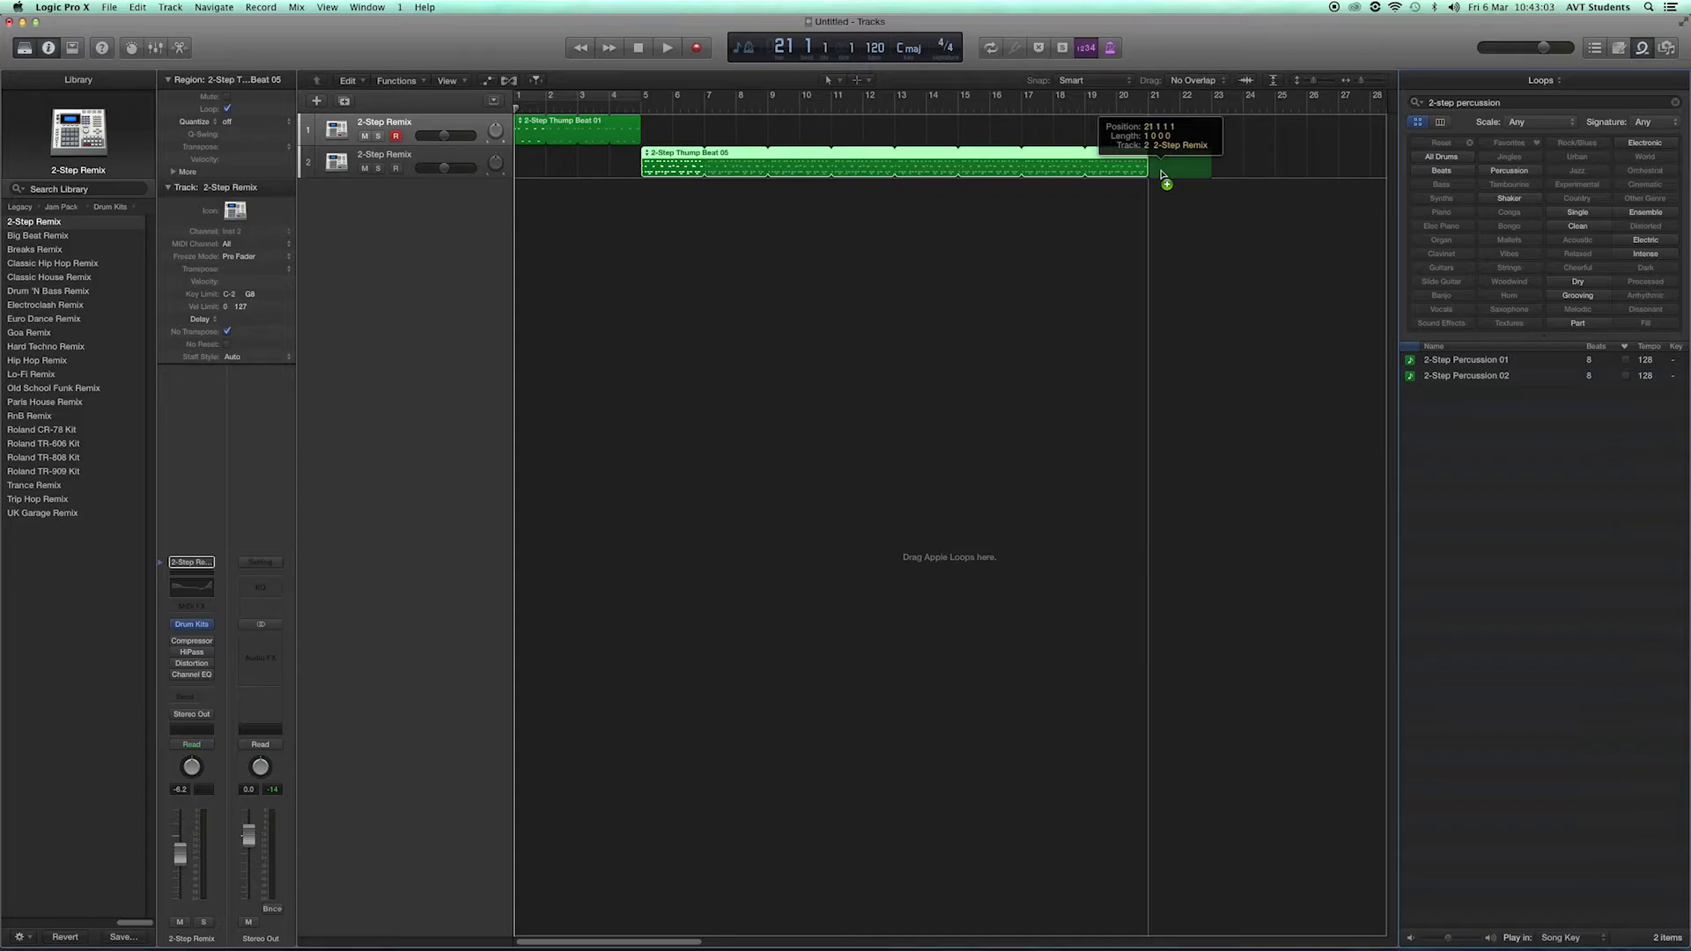
left_click_drag(1161, 174, 1161, 173)
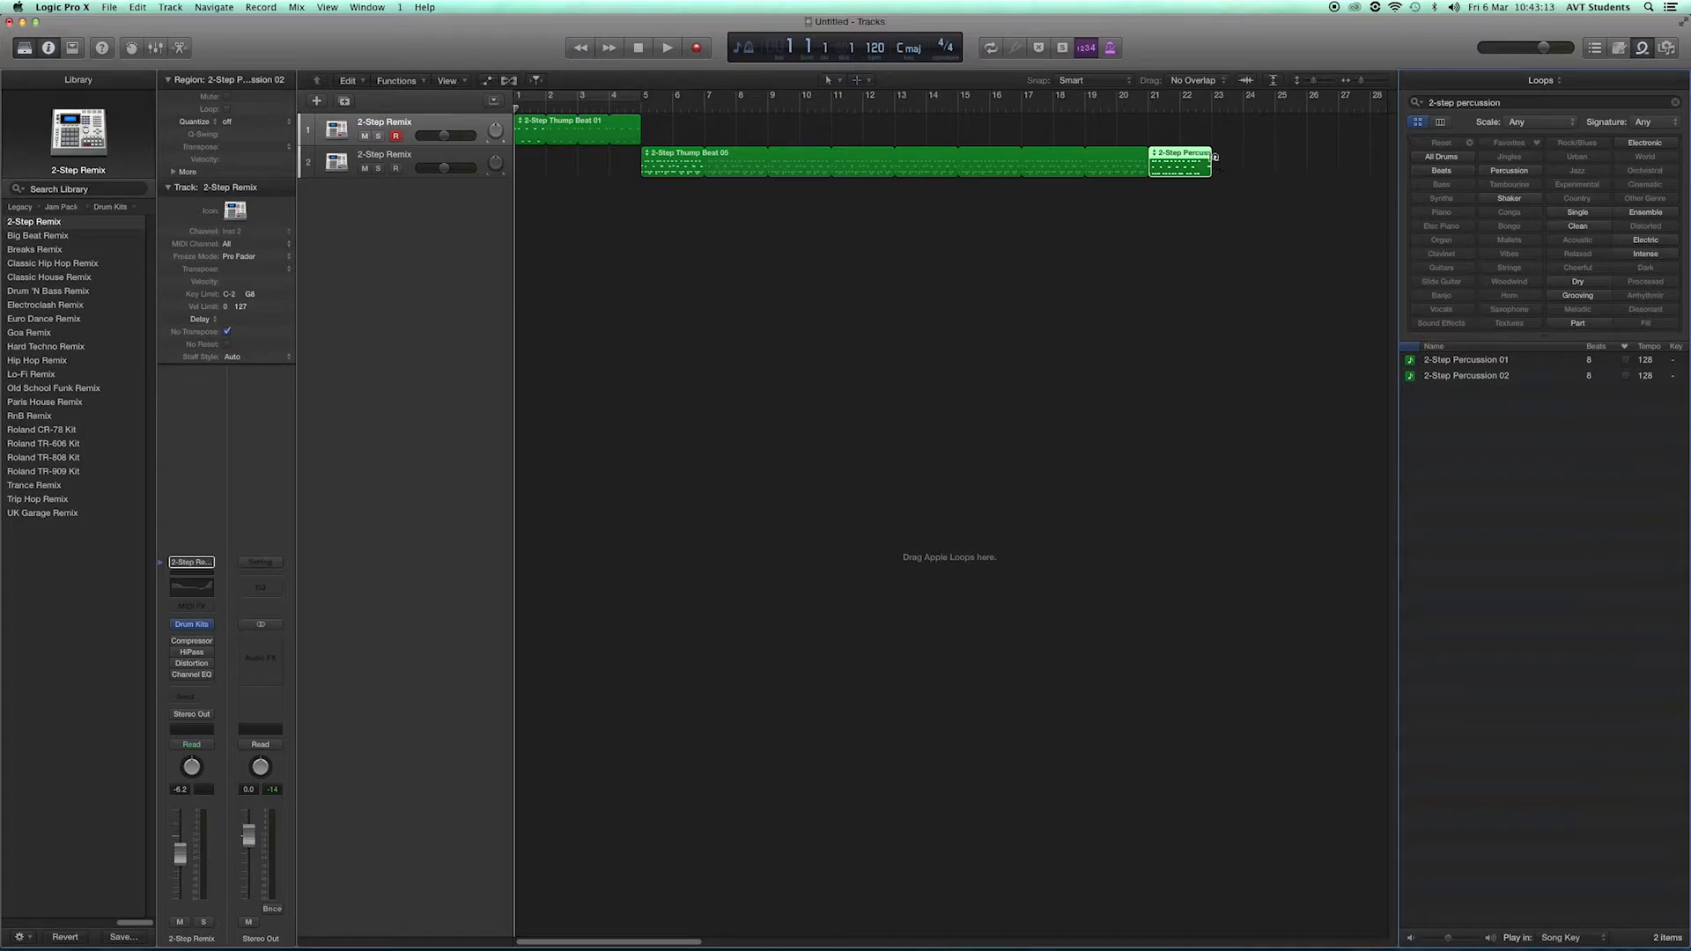
mouse_move(1212, 150)
left_mouse_down()
mouse_move(1385, 169)
mouse_move(1185, 162)
left_mouse_up()
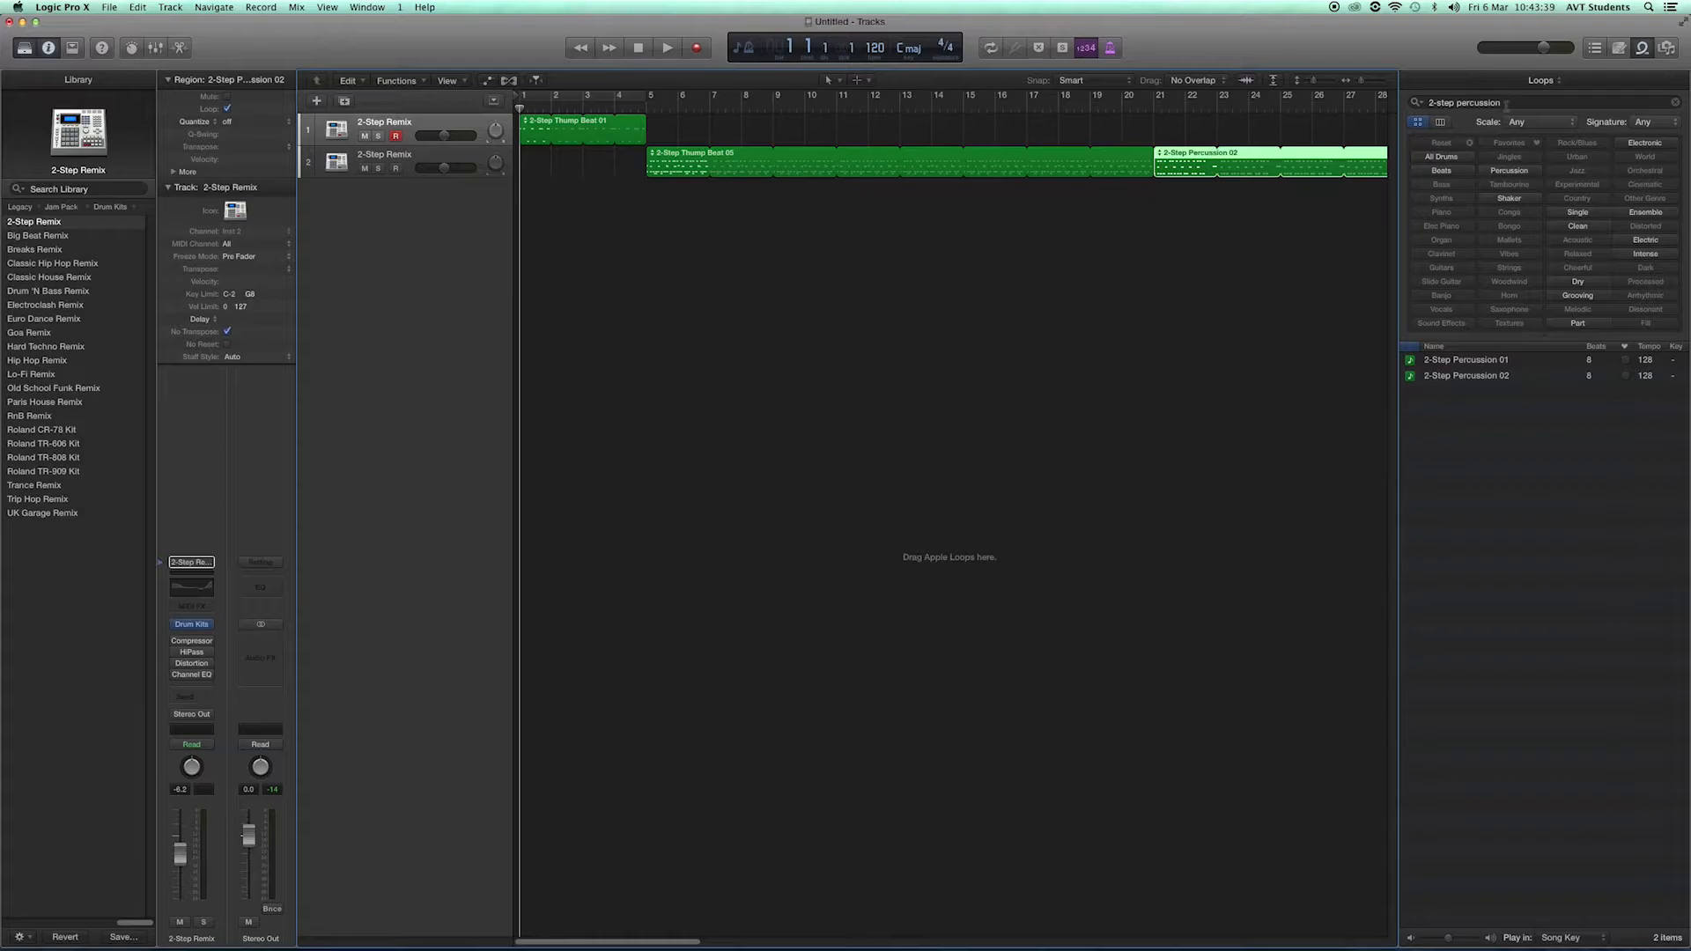
Change the loop search to "2-step thum" to find the matching bass loops
left_click(1500, 99)
key("BackSpace")
key("BackSpace")
key("BackSpace")
key("BackSpace")
key("BackSpace")
key("BackSpace")
key("BackSpace")
type("thum")
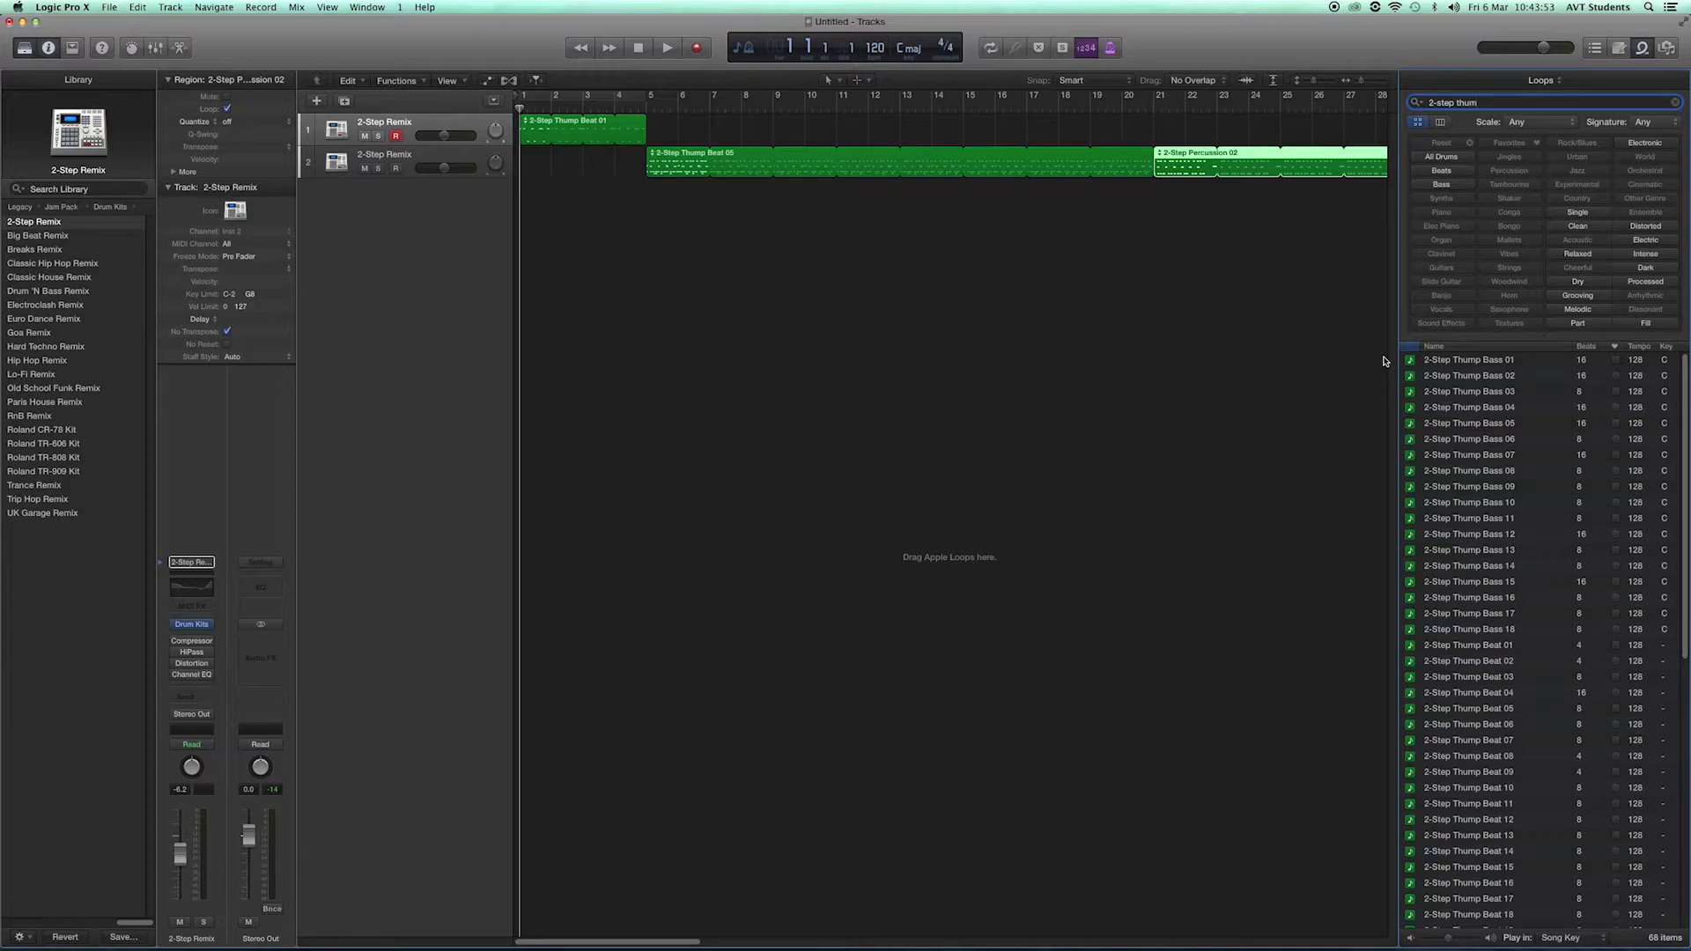
Preview 2-Step Thump Bass 01, place it at bar 5 on a new track below the drums and loop it to bar 13
left_click(1468, 361)
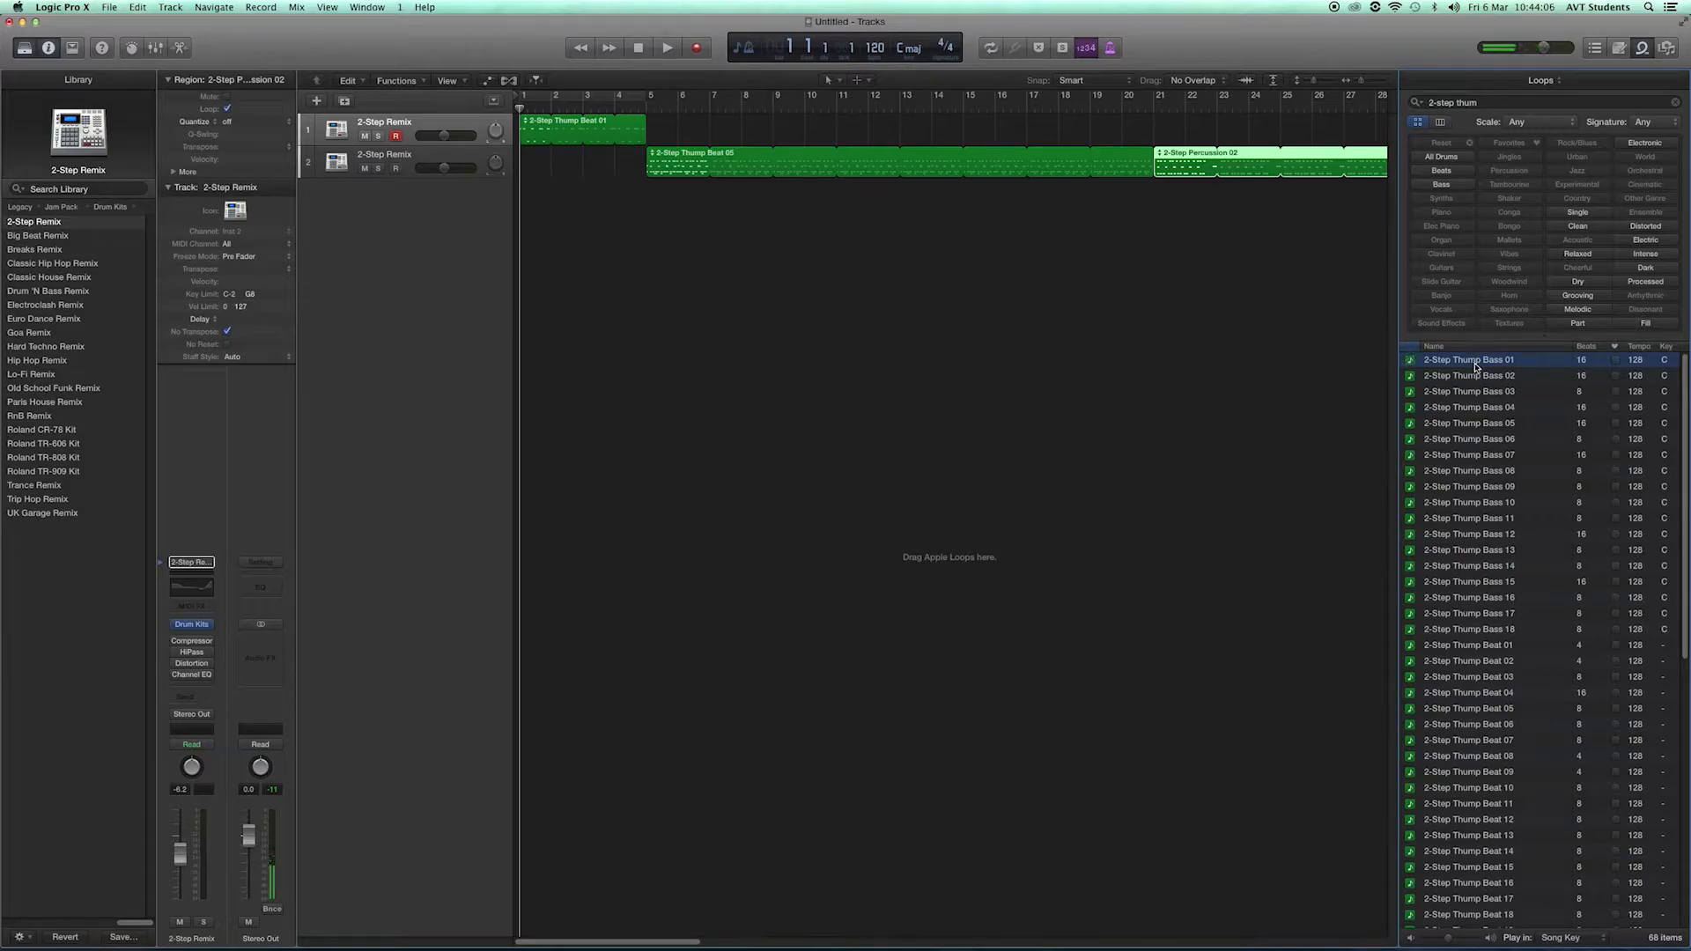
left_click_drag(1469, 365, 653, 208)
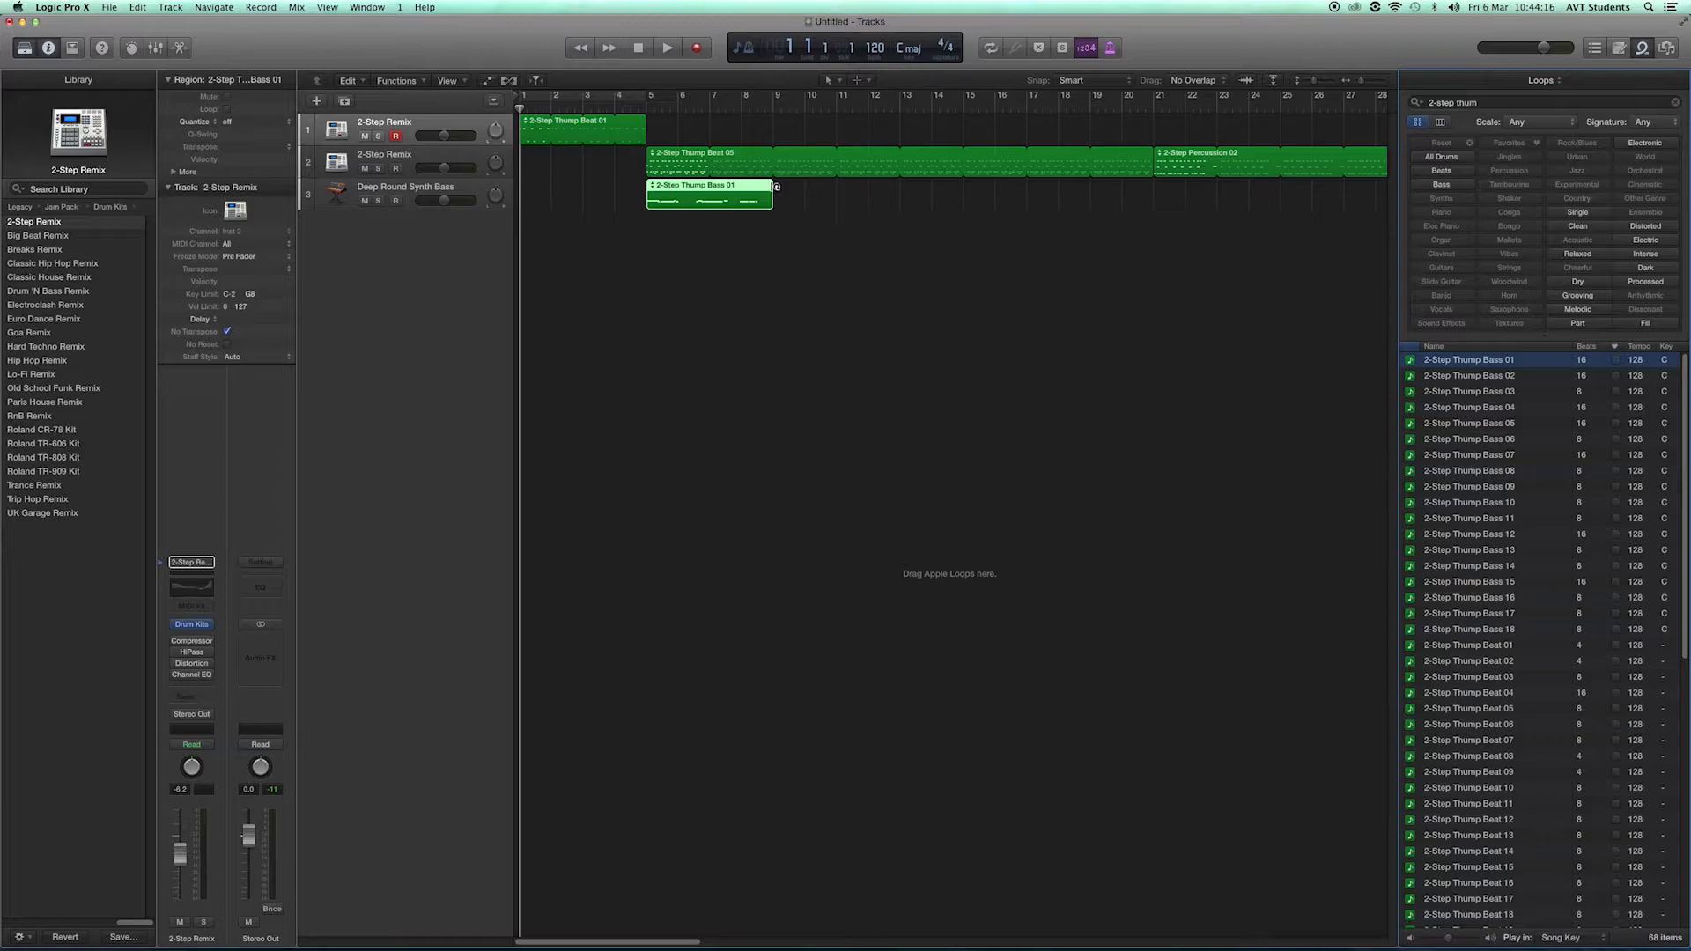
left_click_drag(776, 186, 901, 197)
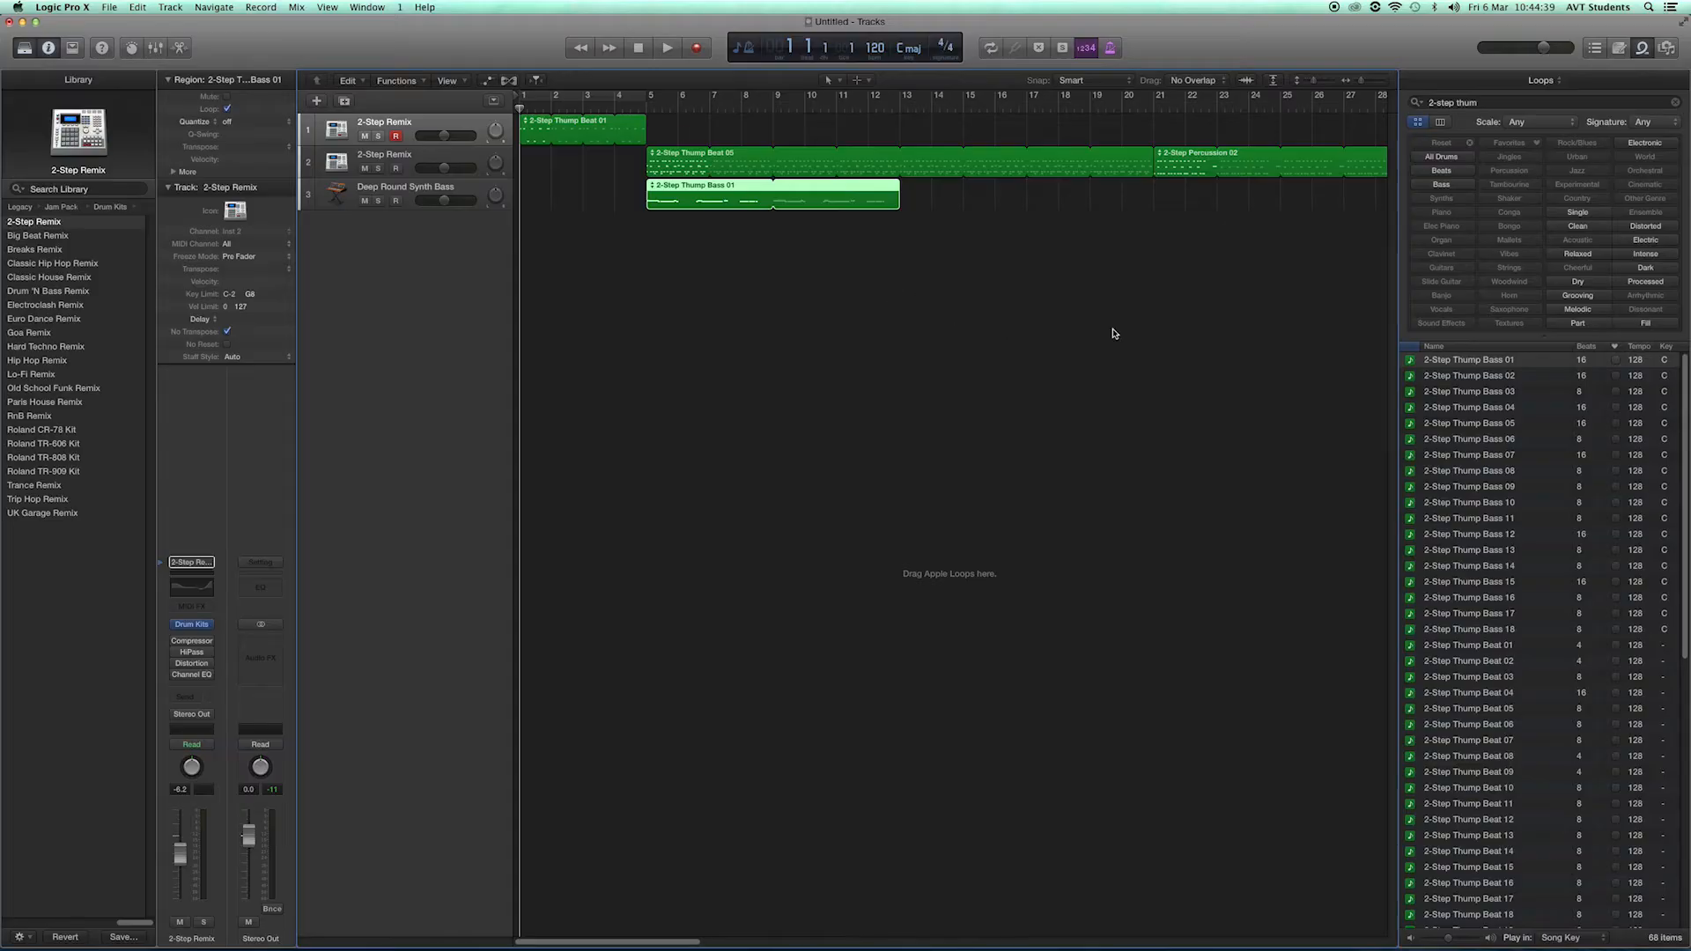
Place 2-Step Thump Bass 02 at bar 13 and Bass 03 at bar 21 on the bass track, looping them to bars 21 and 29
left_click_drag(1469, 377, 910, 204)
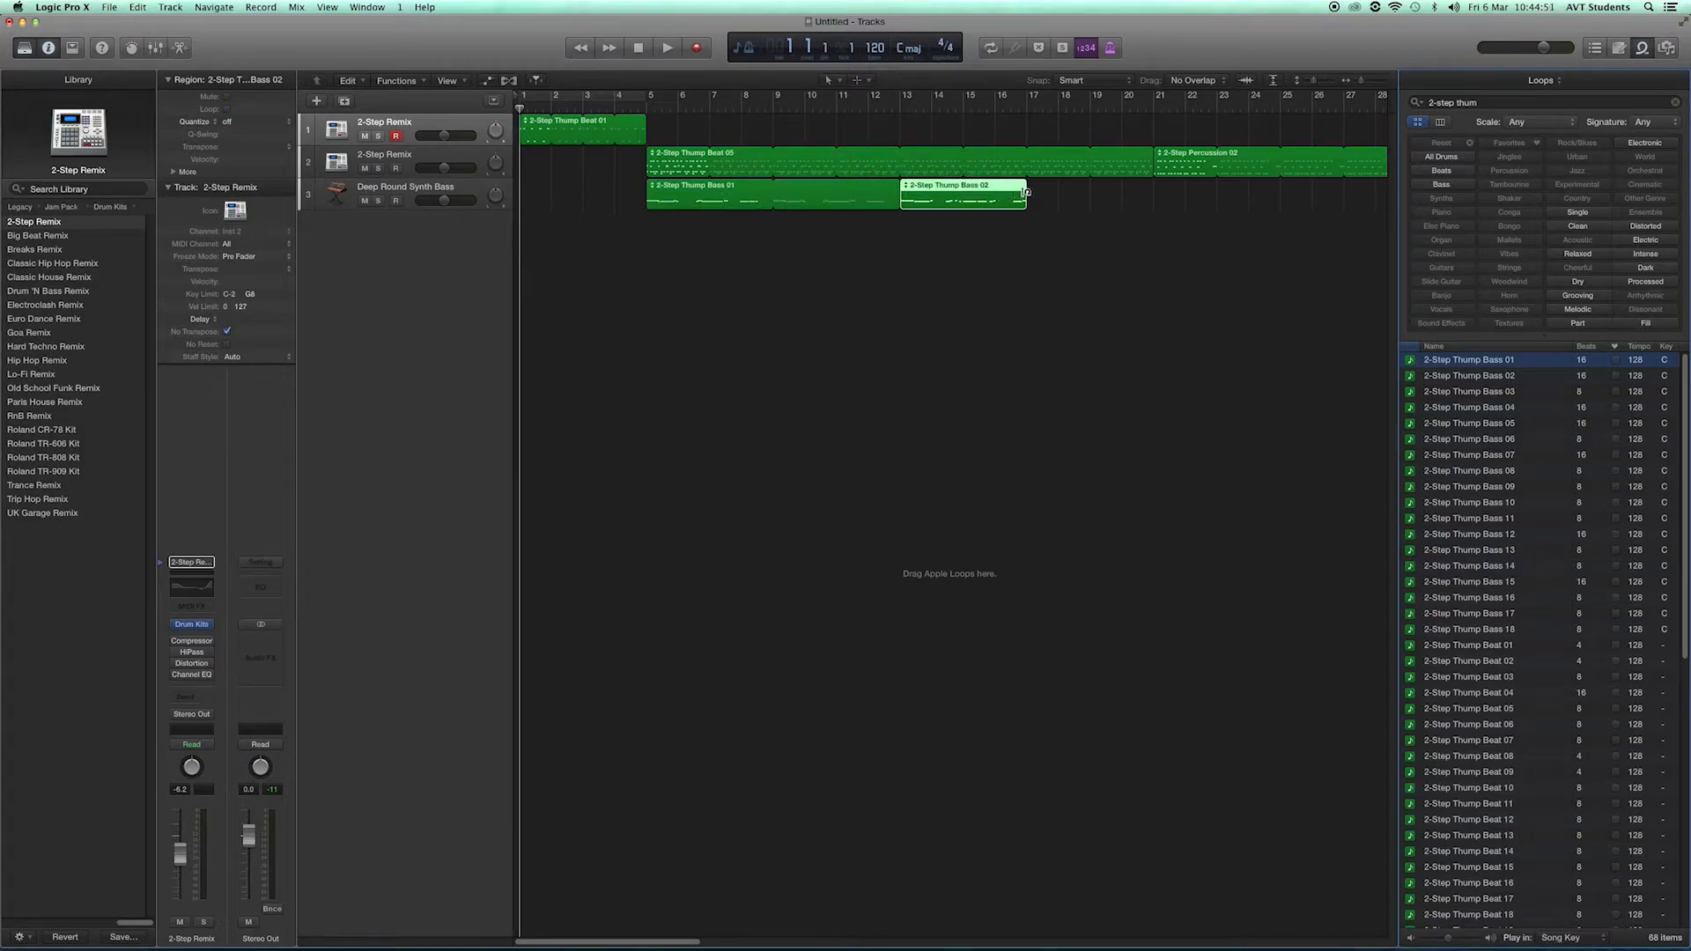
left_click_drag(1025, 192, 1151, 196)
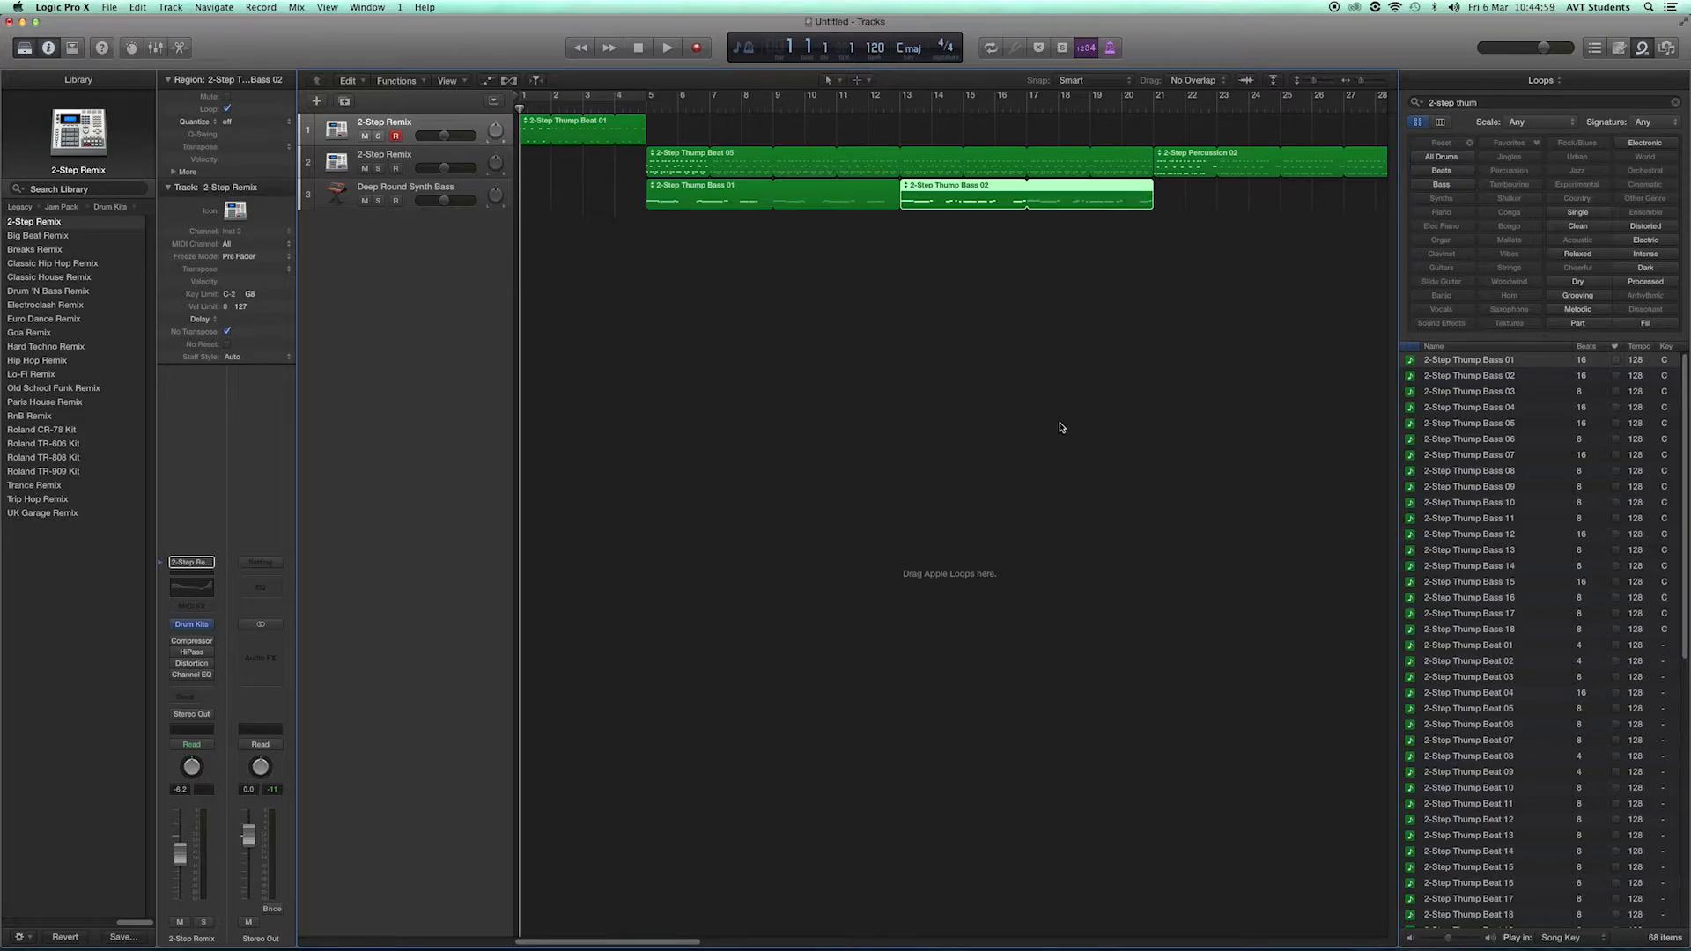
left_click_drag(679, 944, 702, 945)
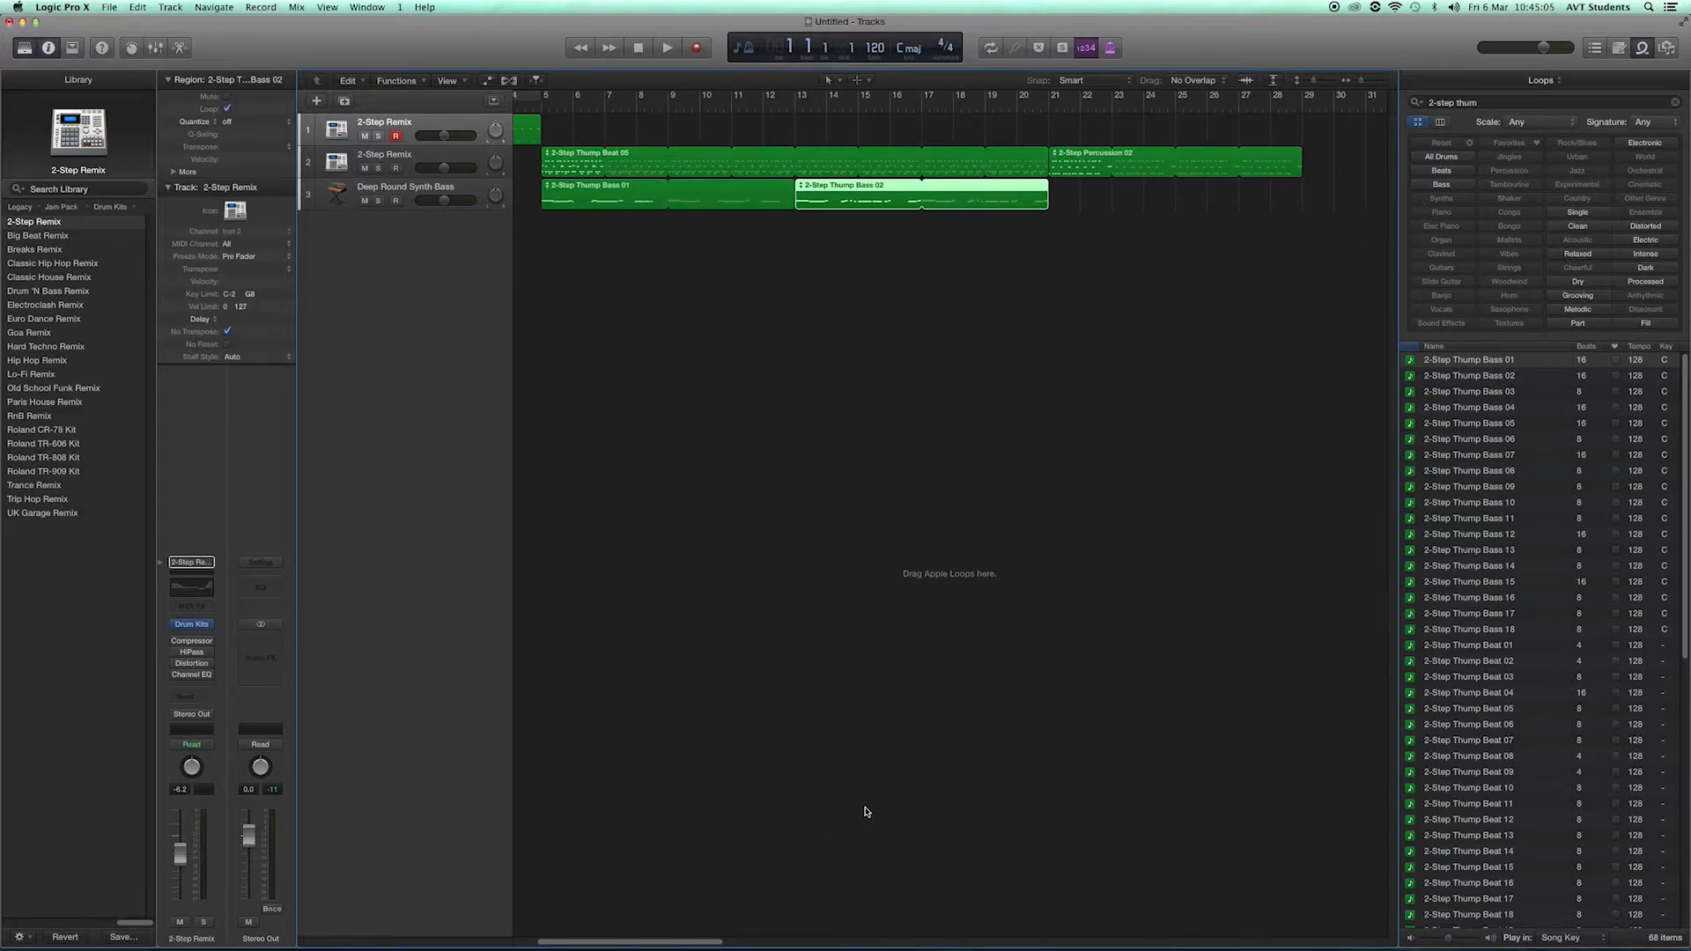
left_click_drag(1470, 360, 1304, 206)
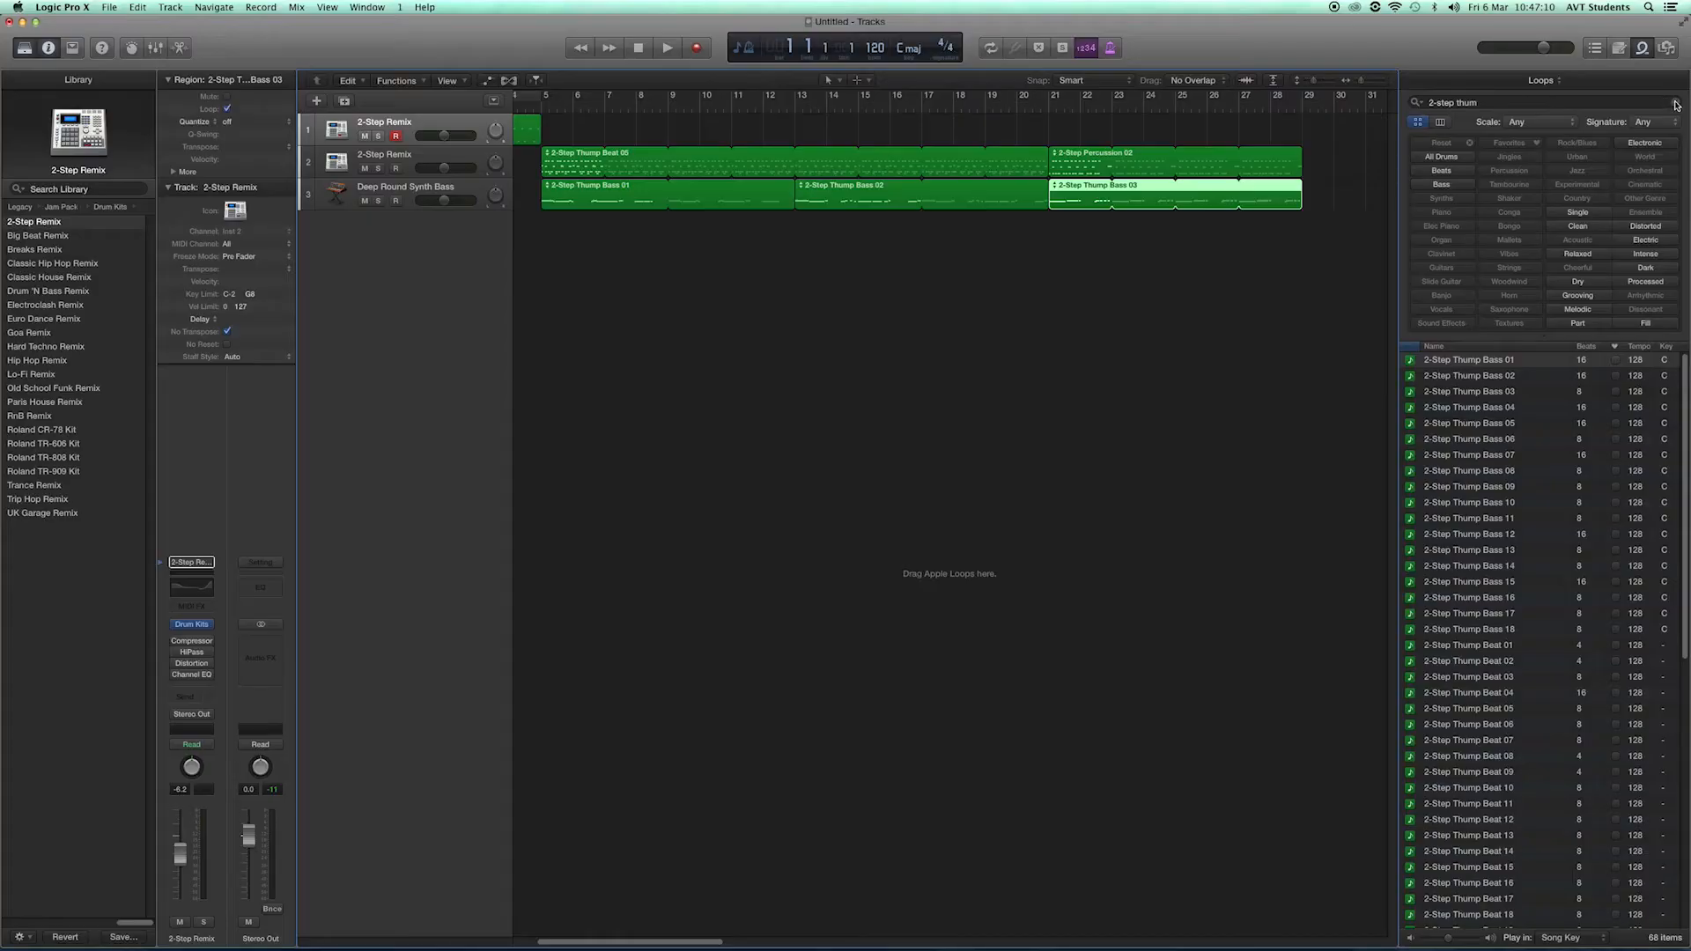
Change the loop search to "downtempo funk clav" and find the clav loops in the list
left_click(1619, 103)
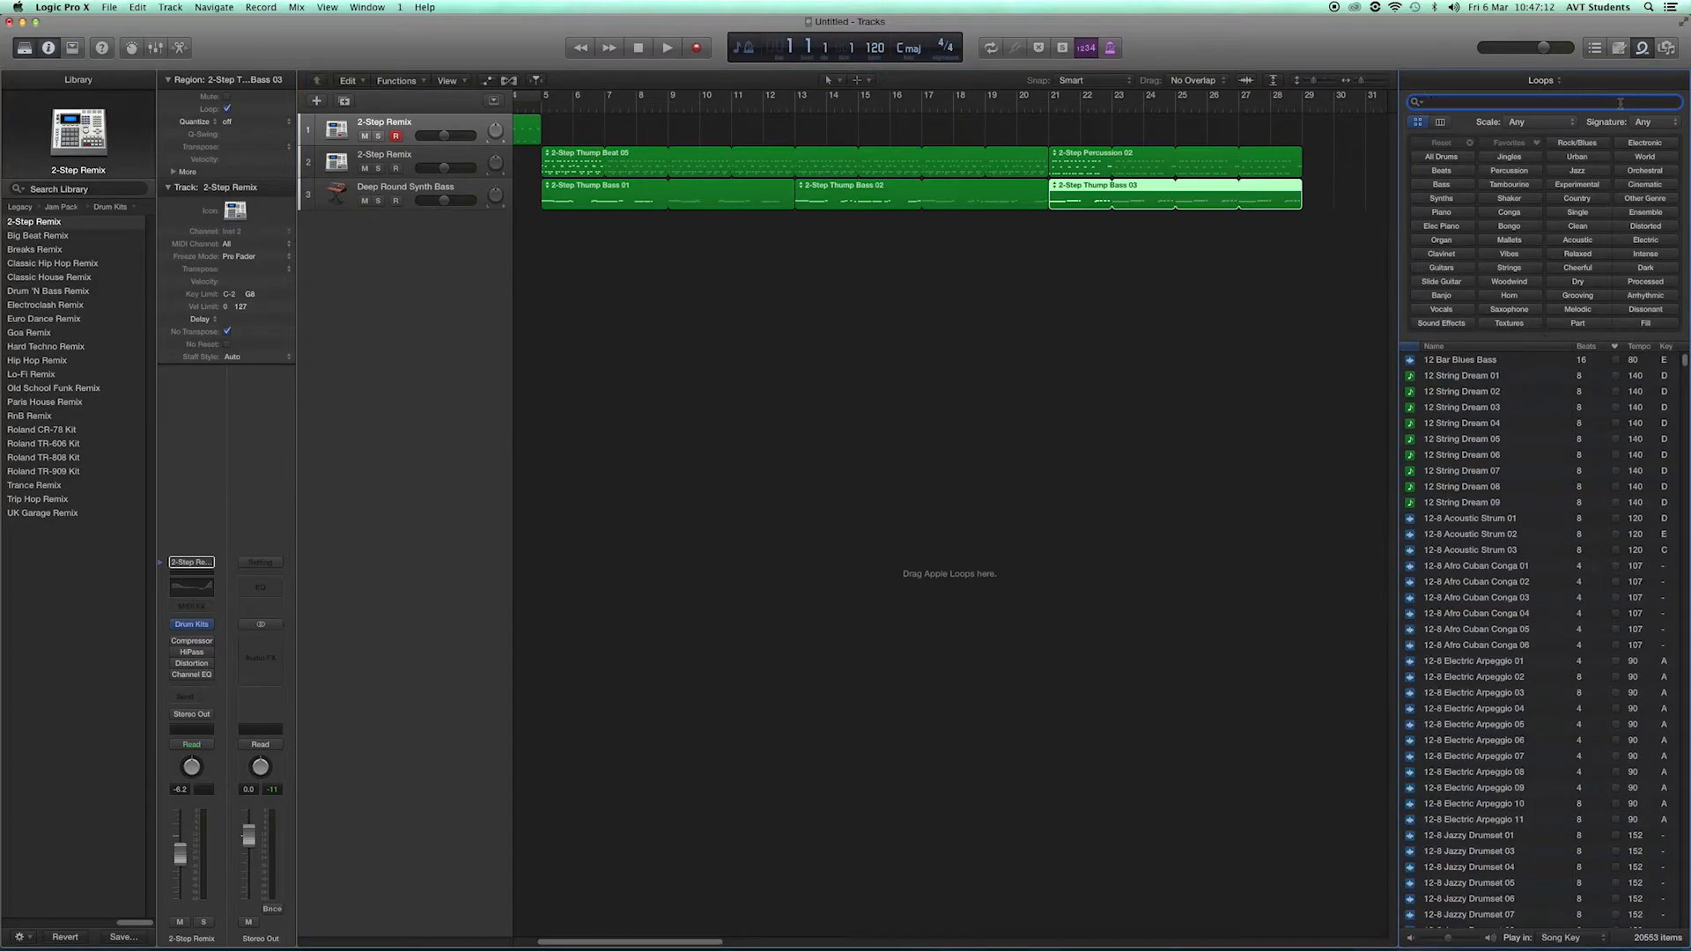
type("downtempo funk clav")
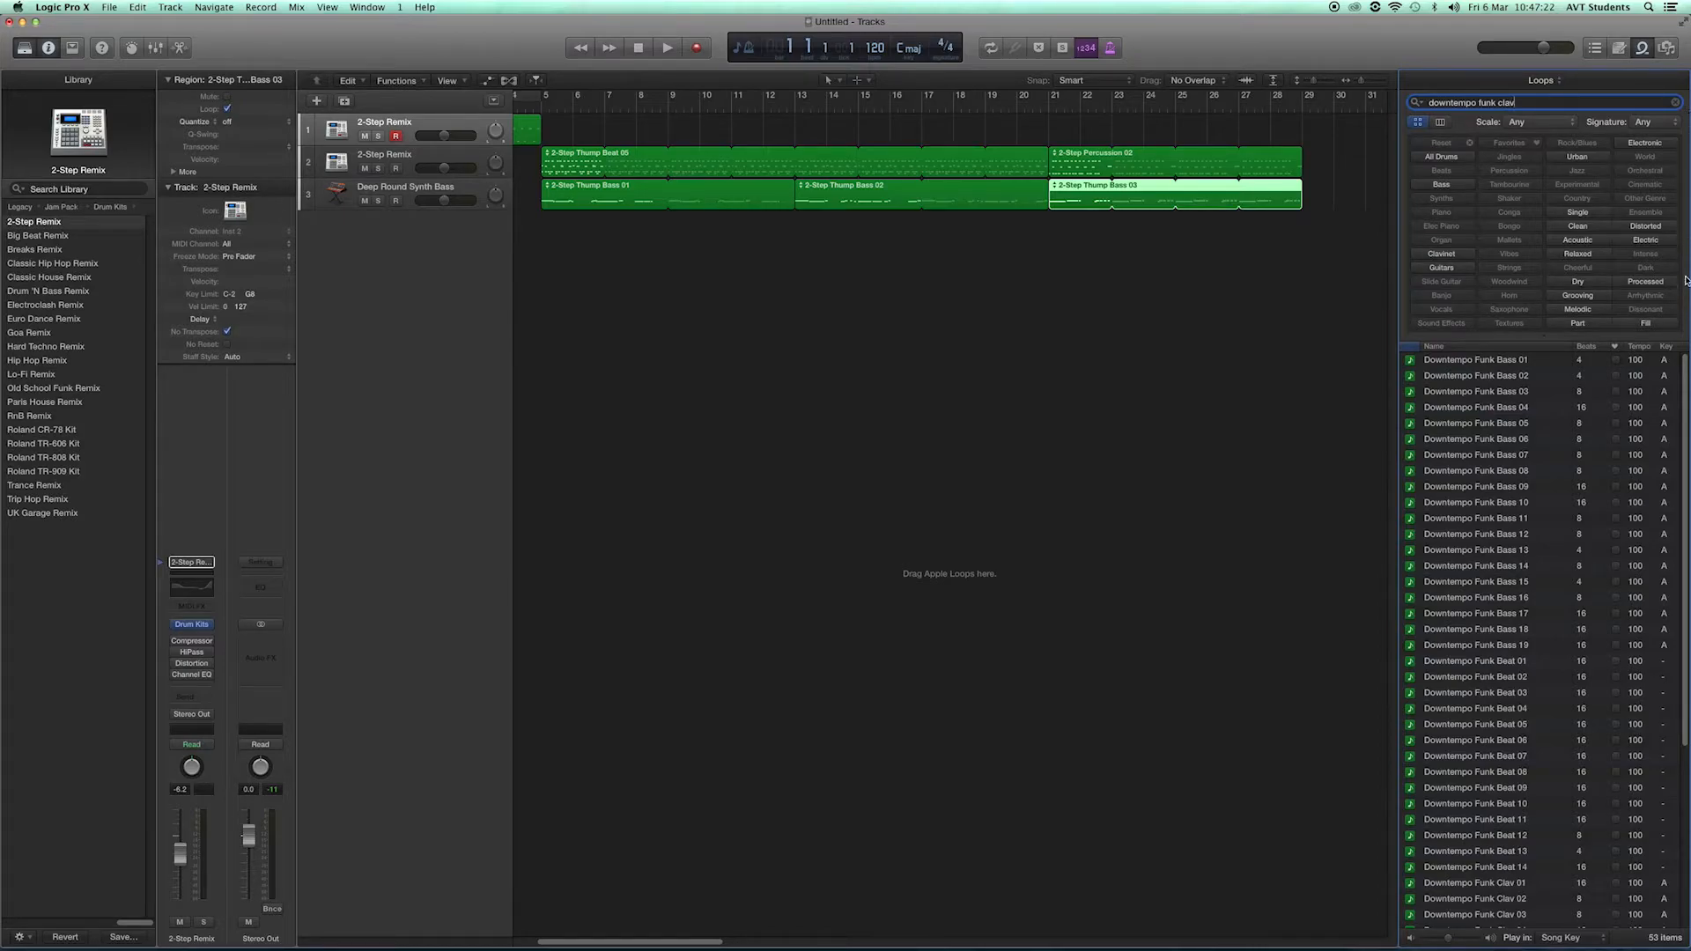
left_click_drag(1685, 366, 1674, 578)
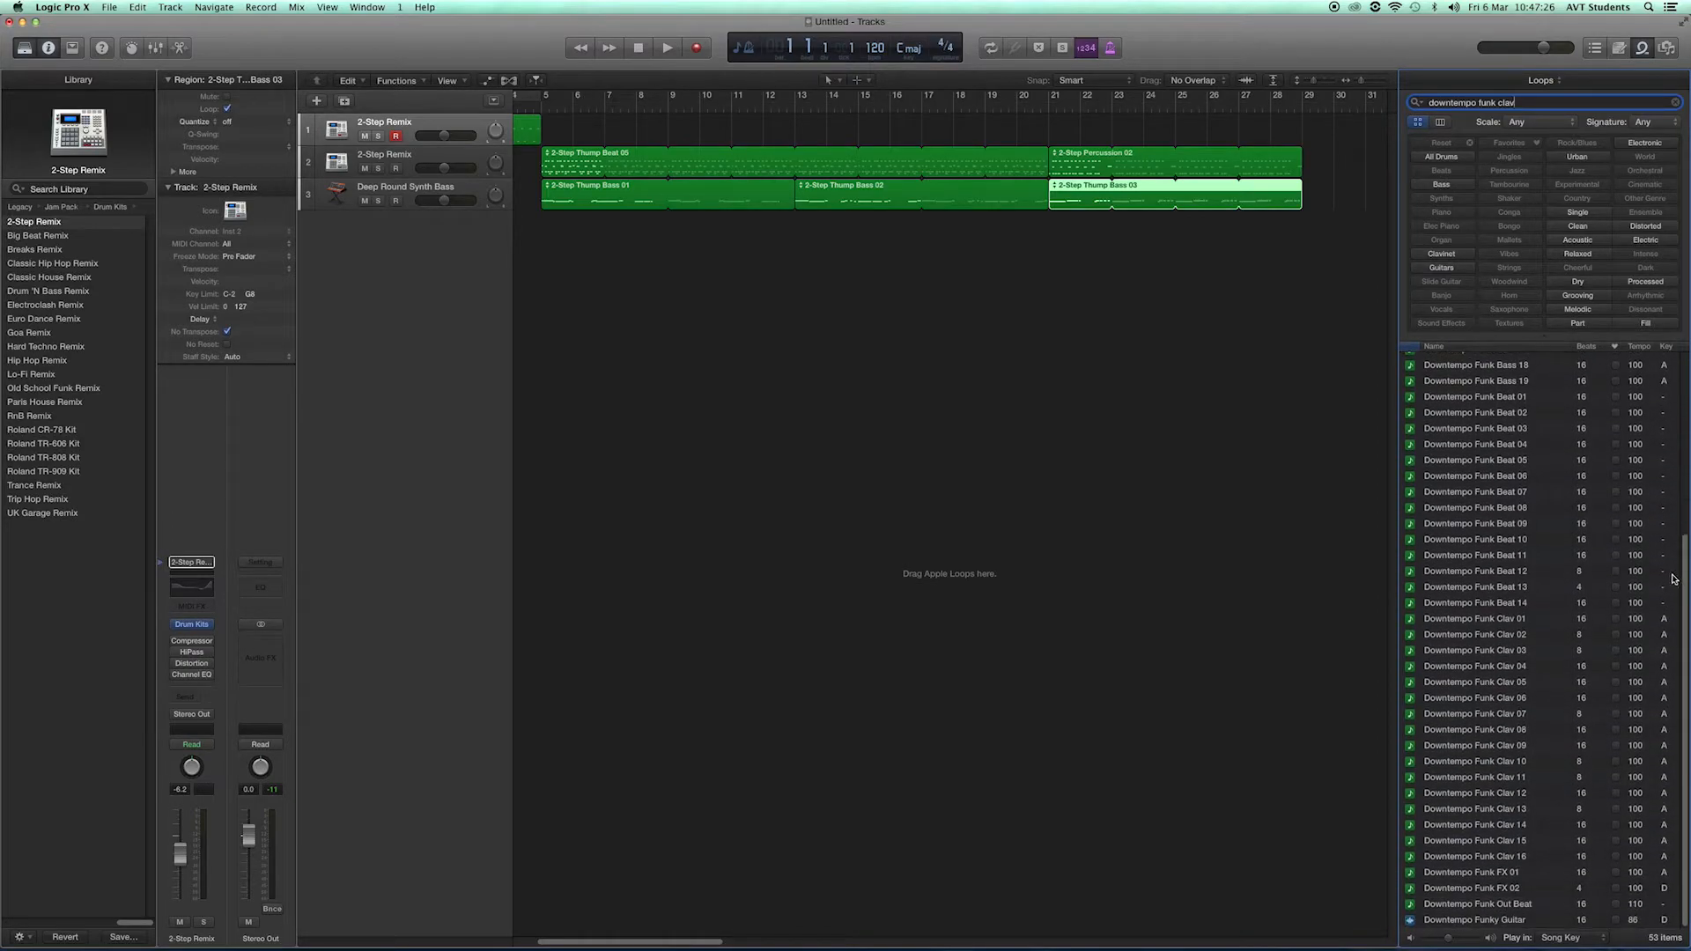
Place Downtempo Funk Clav 02 at bar 5 on a new track below the bass and copy the two-bar region to bar 9
left_click_drag(1508, 634, 552, 233)
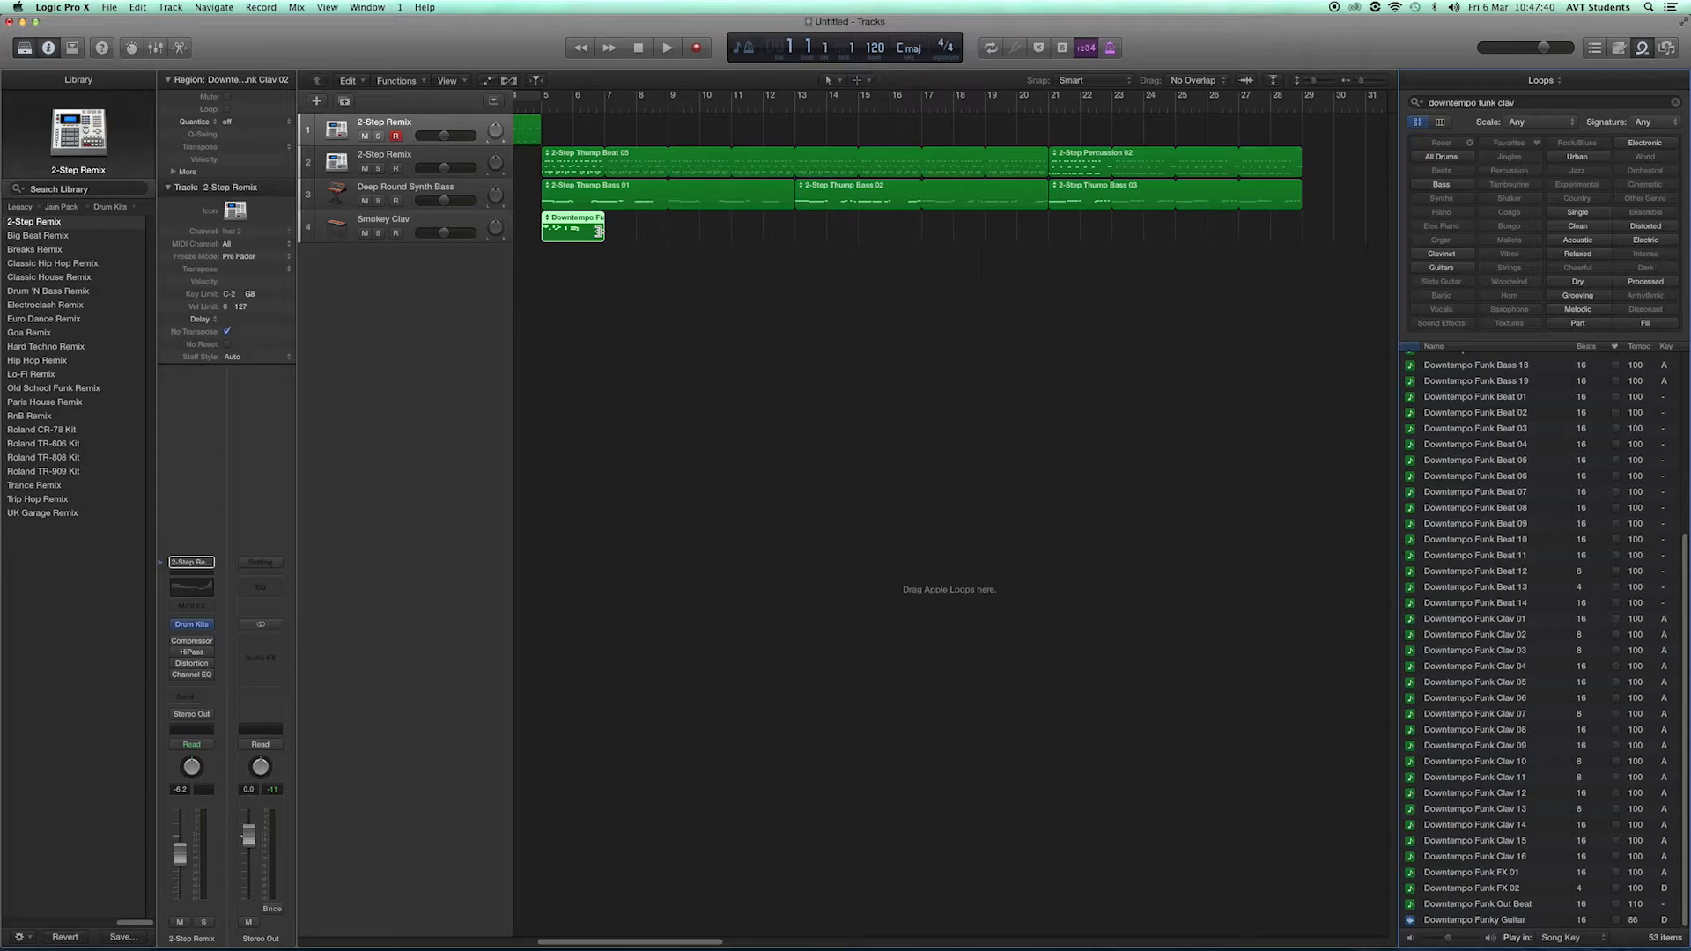
mouse_move(598, 231)
left_mouse_down()
mouse_move(583, 233)
mouse_move(631, 237)
mouse_move(604, 239)
left_mouse_up()
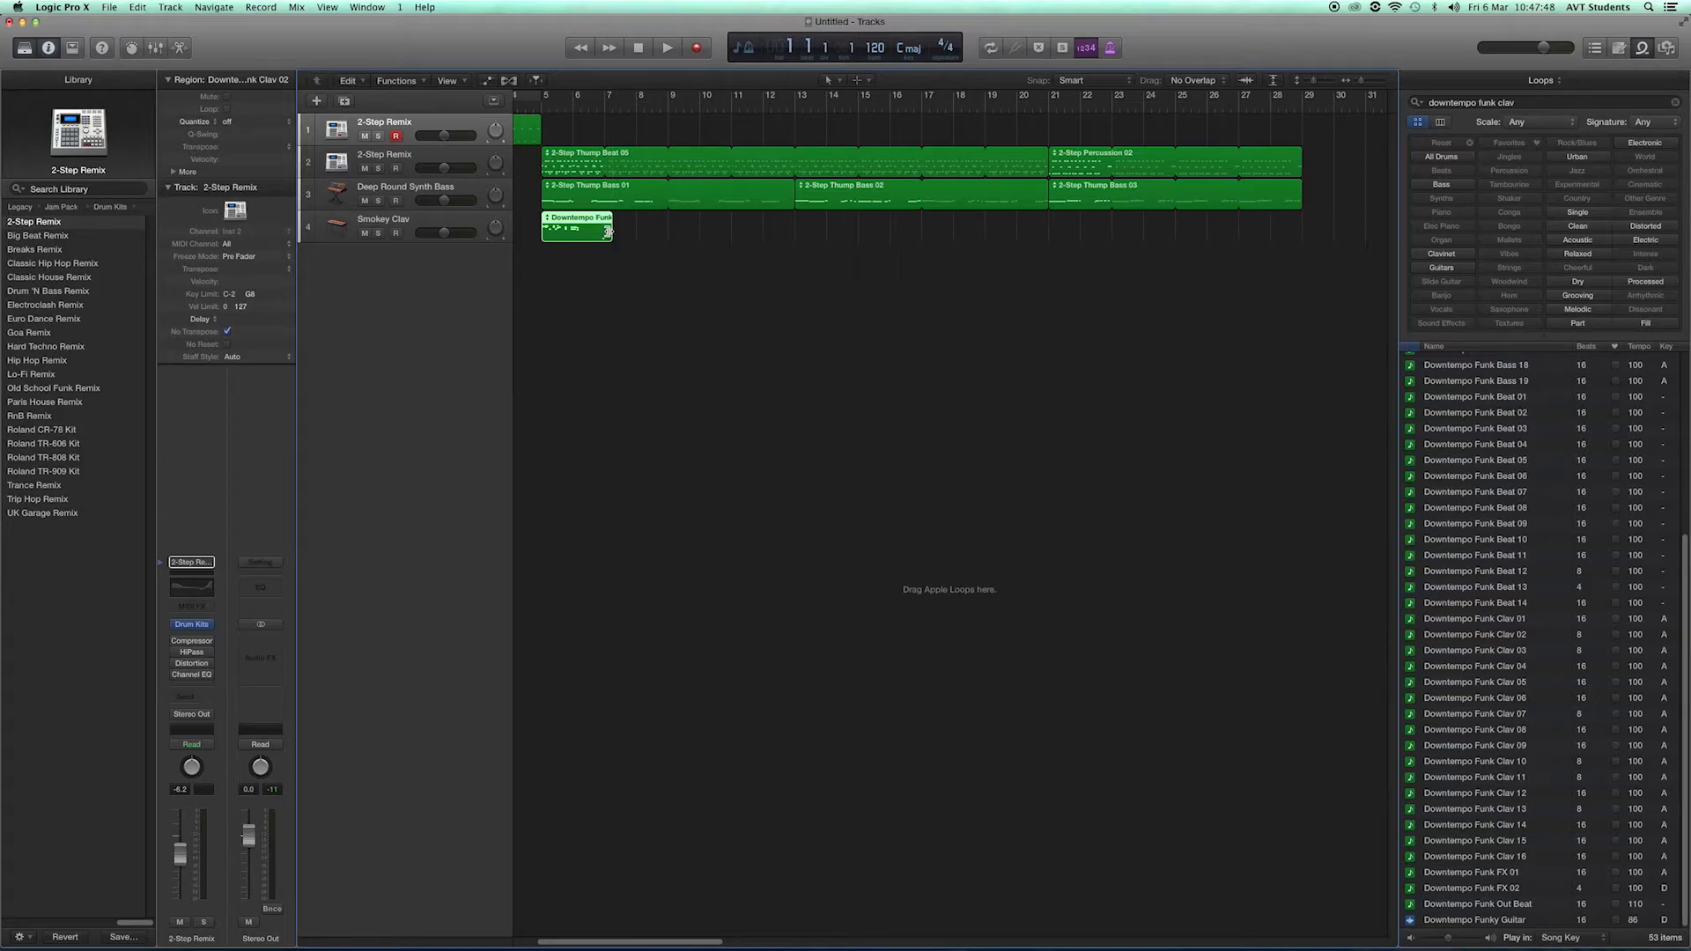
mouse_move(609, 230)
left_mouse_down()
mouse_move(582, 234)
mouse_move(602, 236)
left_mouse_up()
left_click_drag(577, 219, 706, 228)
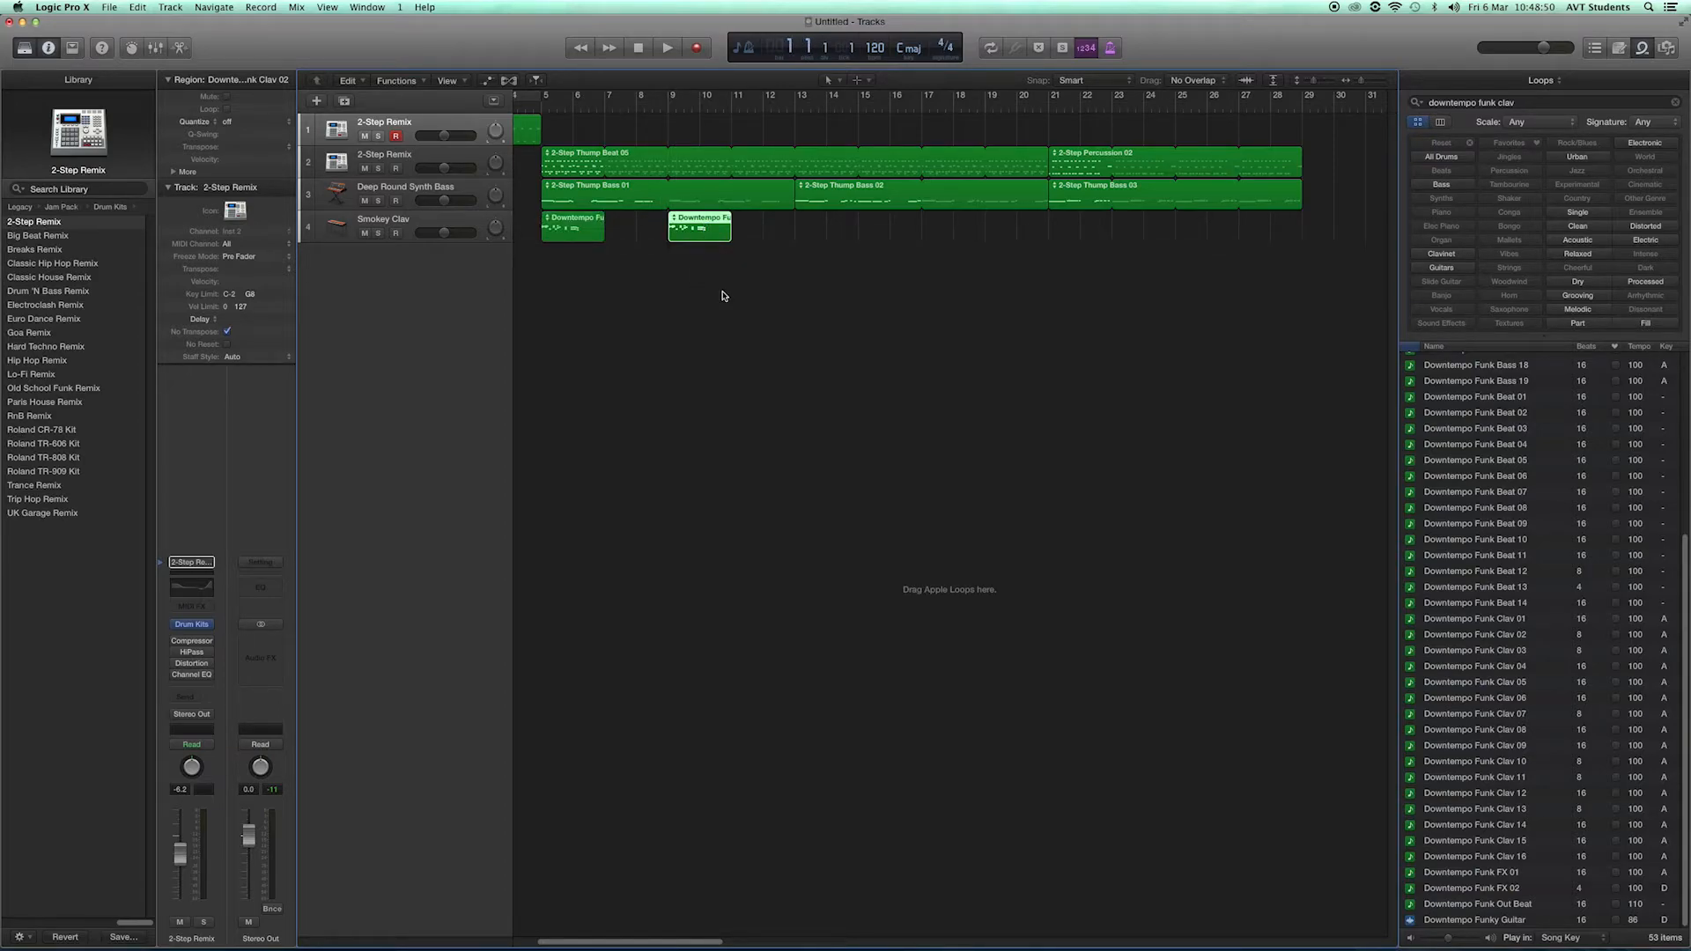
left_click(573, 221)
left_click(698, 224)
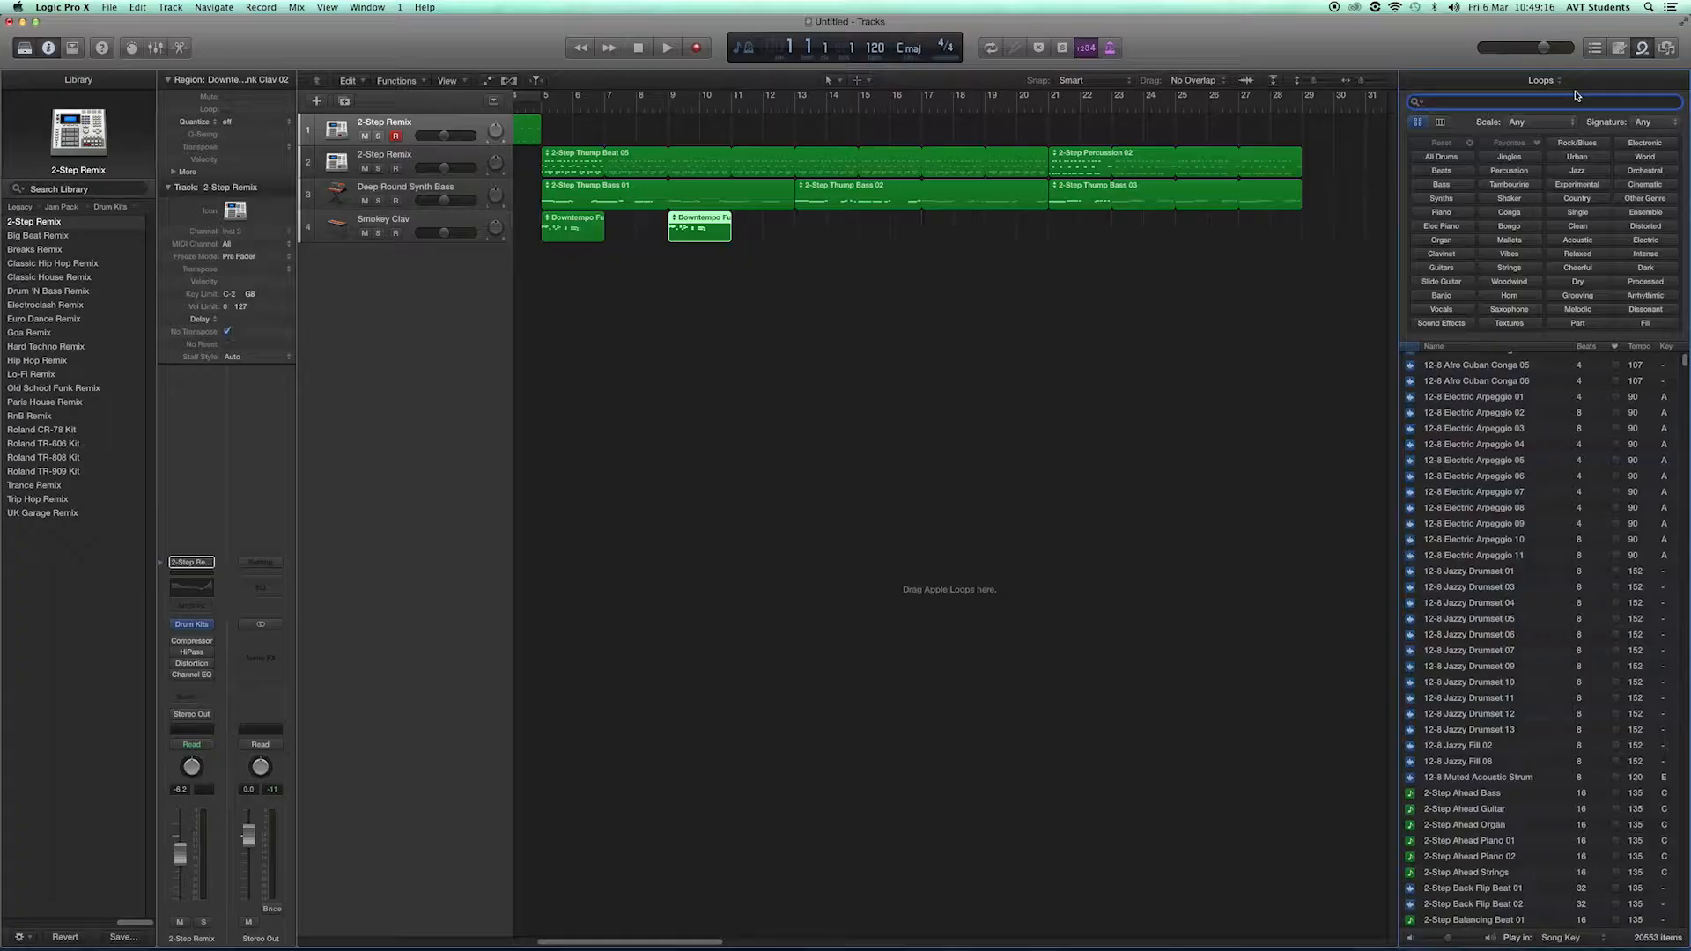
Place Latin Horn Stabs 01, found with the search "latin horn sta", at bar 6 on a new track and copy it to bar 10
scroll(1541, 639, "down", 15)
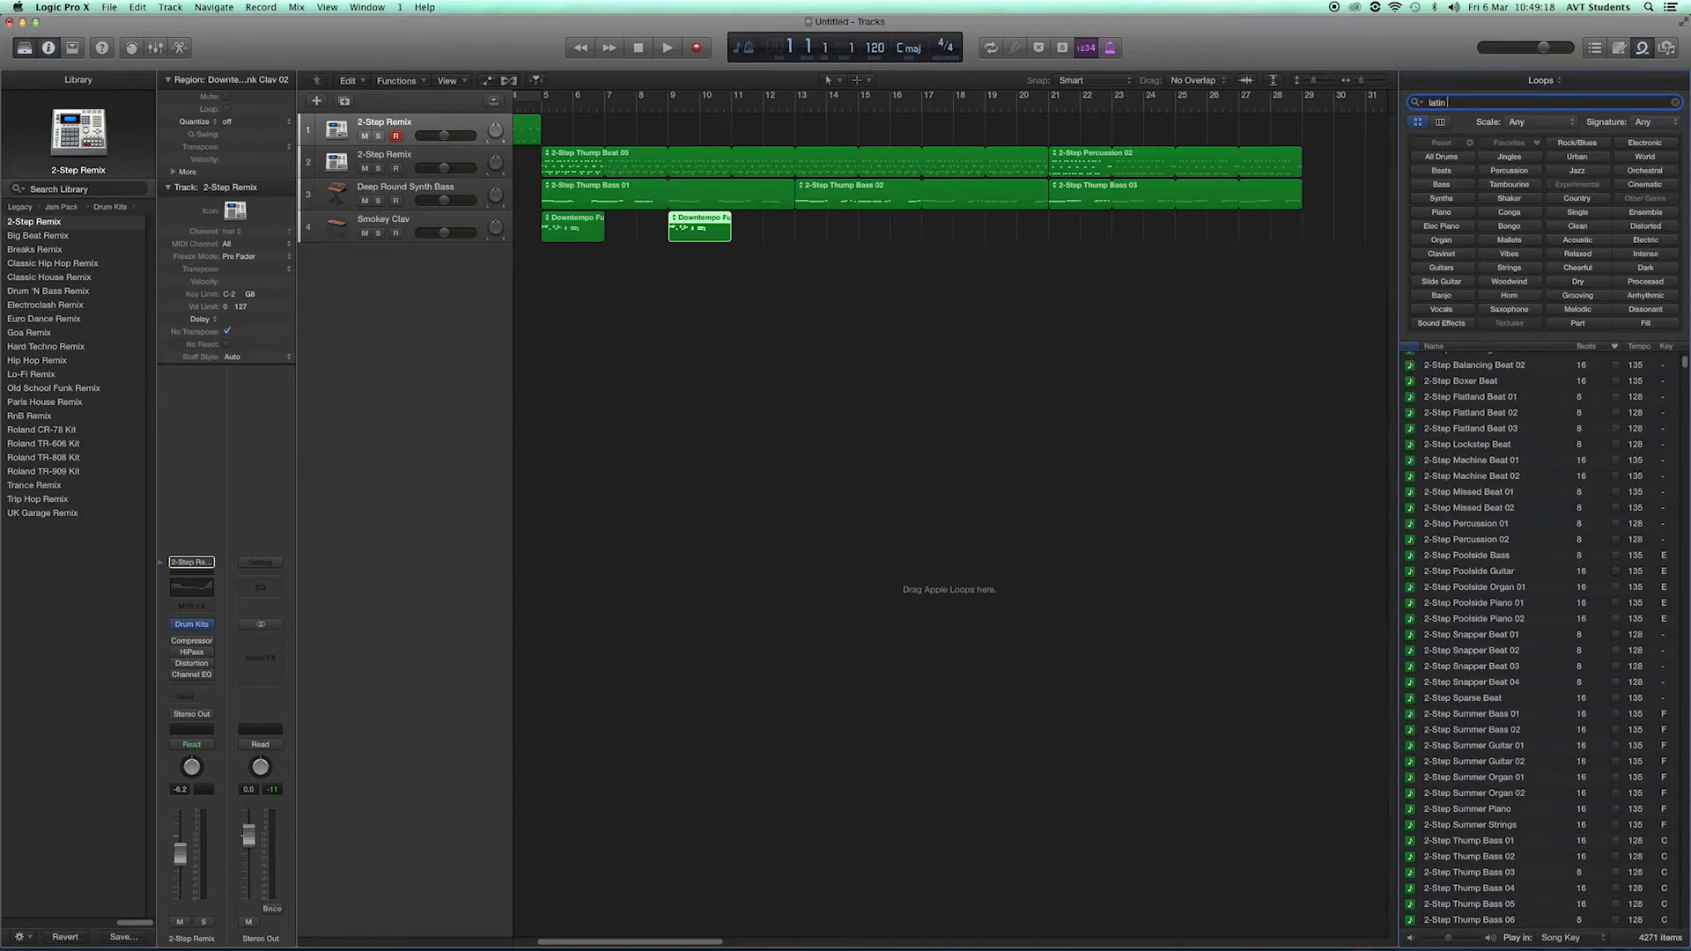
type("orn sta")
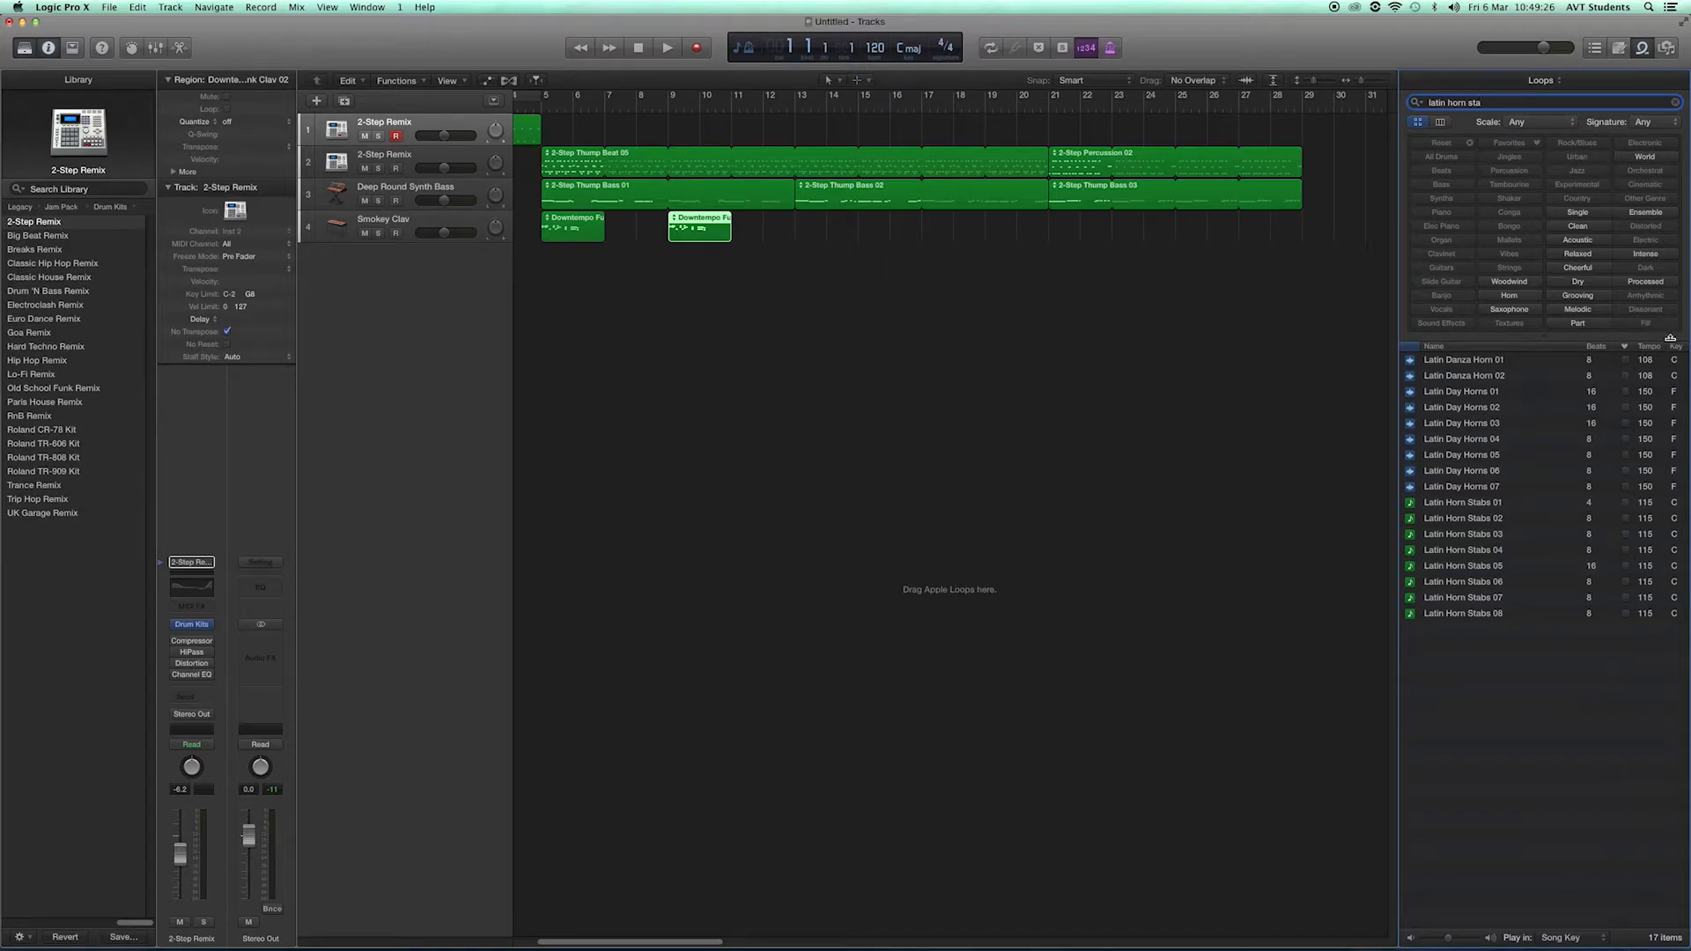
left_click_drag(1476, 506, 581, 281)
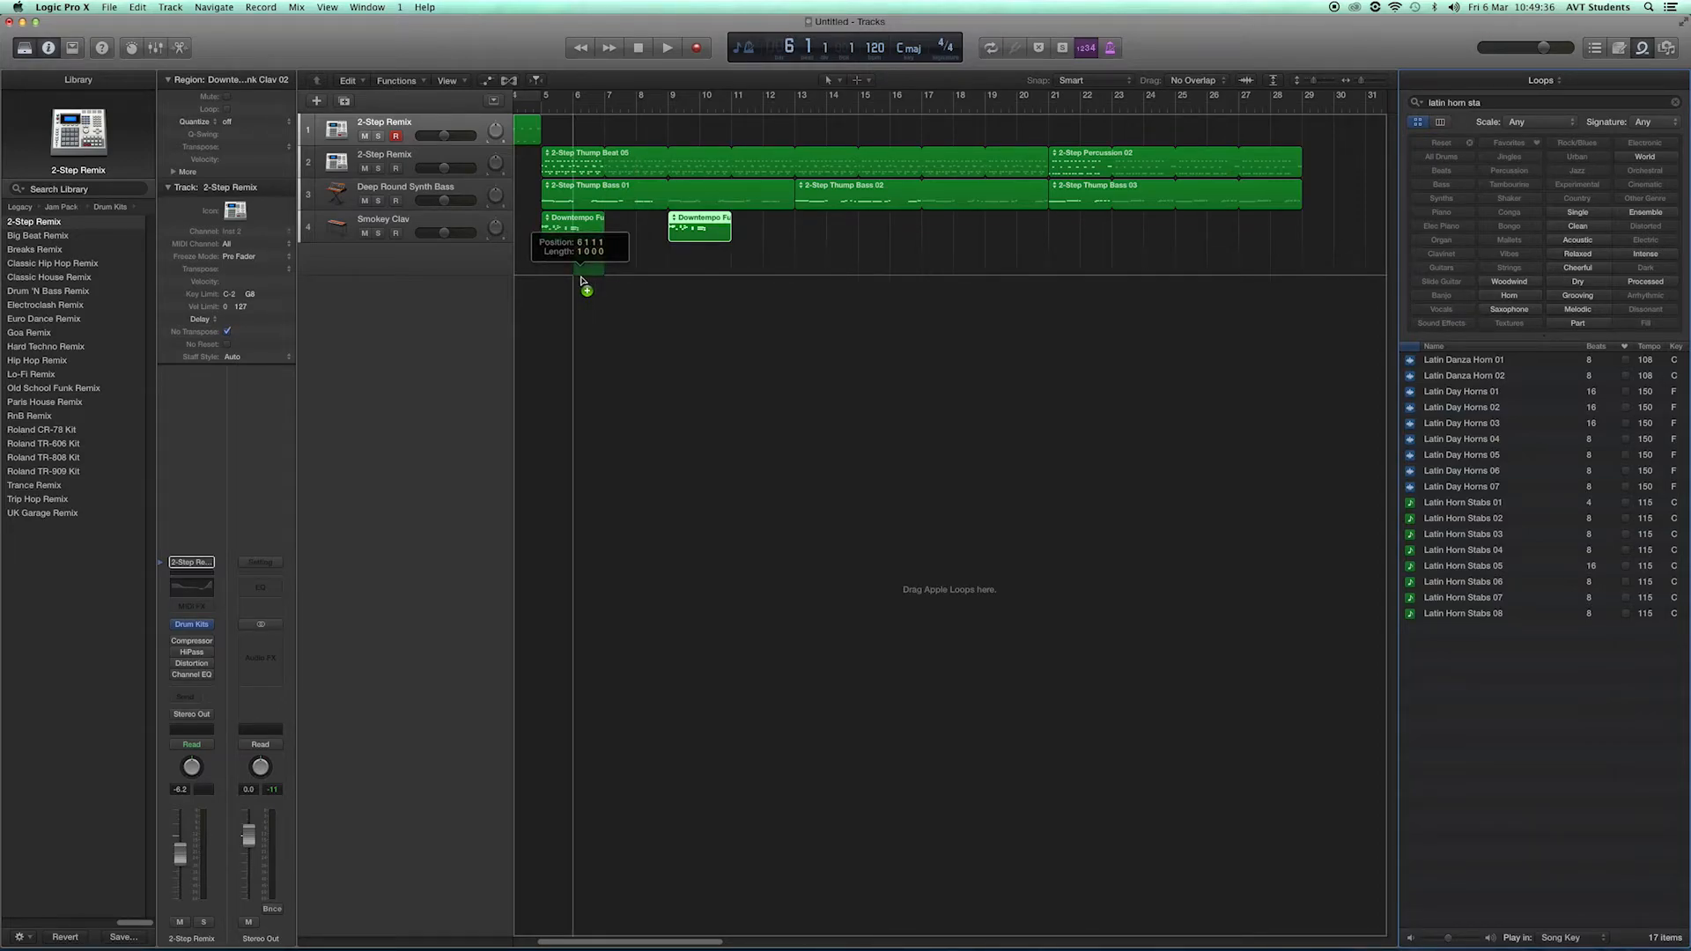
left_click_drag(581, 282, 584, 282)
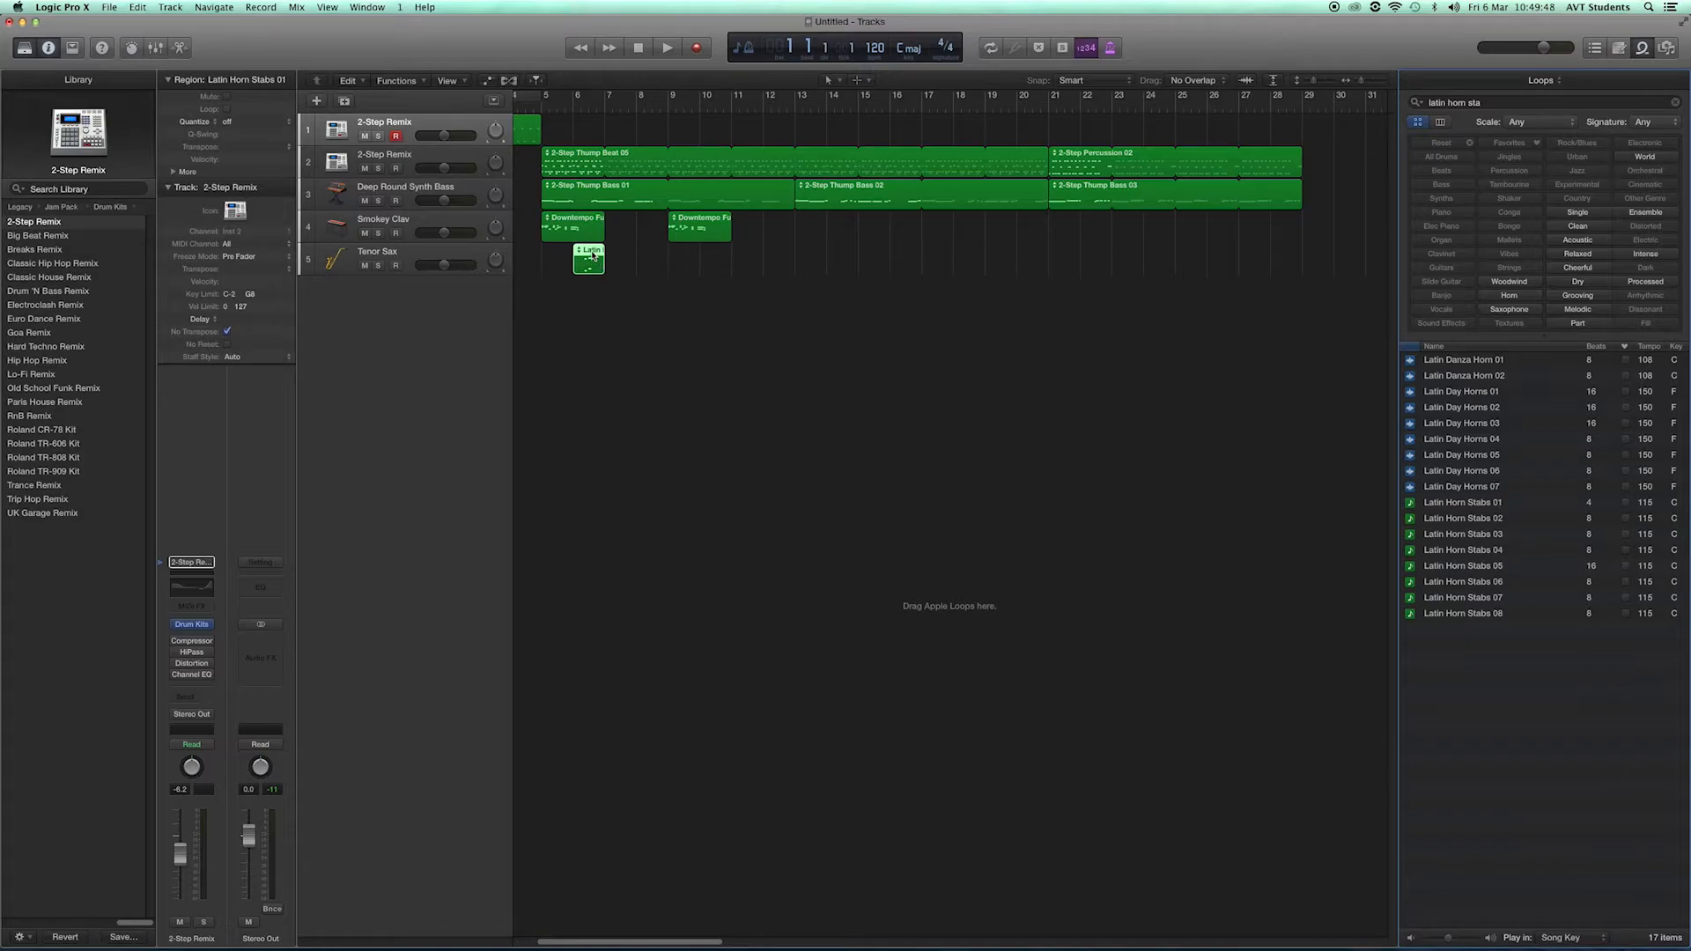
left_click_drag(592, 256, 716, 257)
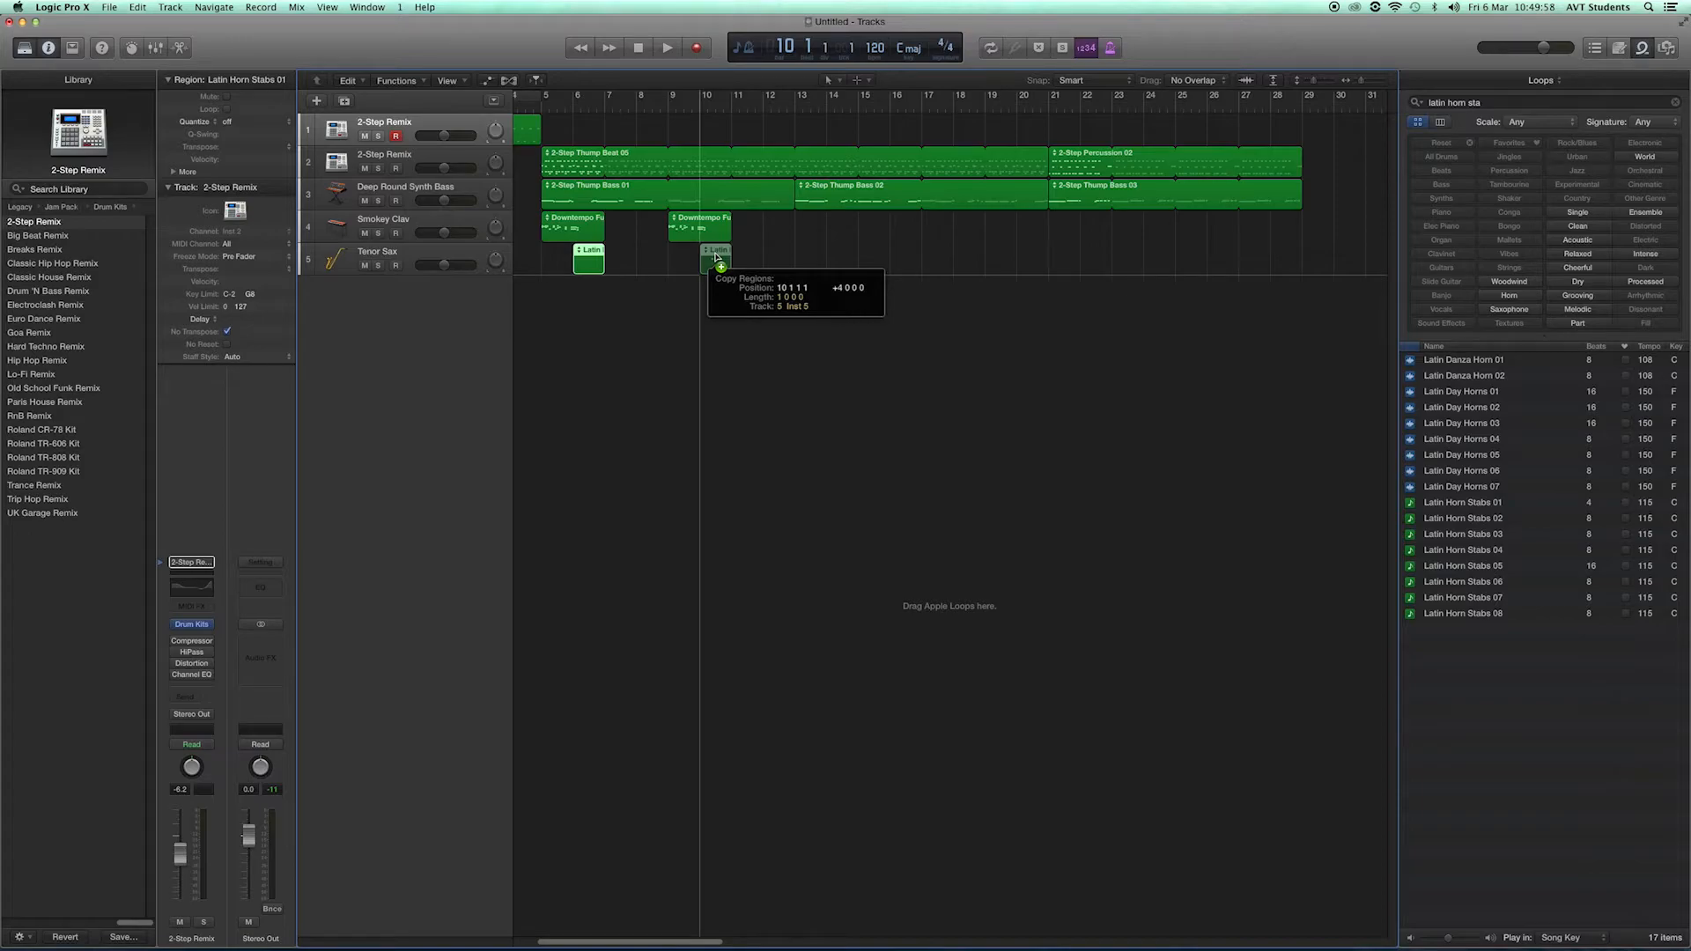
left_click_drag(716, 257, 717, 259)
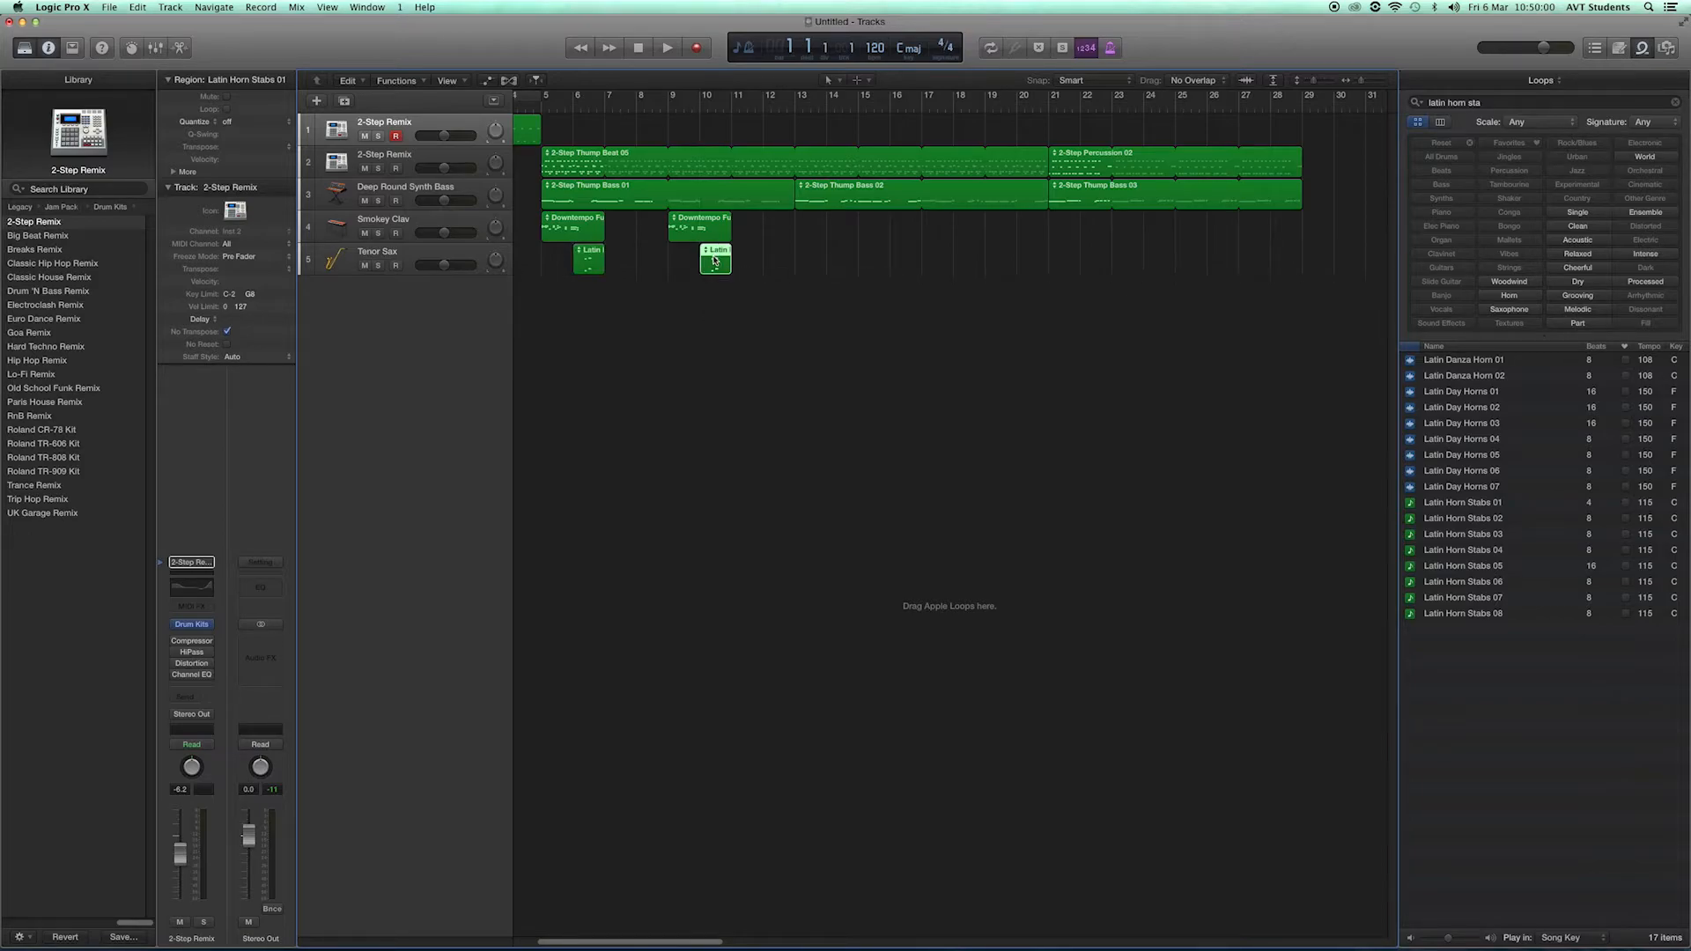
Play the arrangement from the beginning past bar 12 to hear the clav and horn regions in context
left_click(740, 349)
key("Return")
key("space")
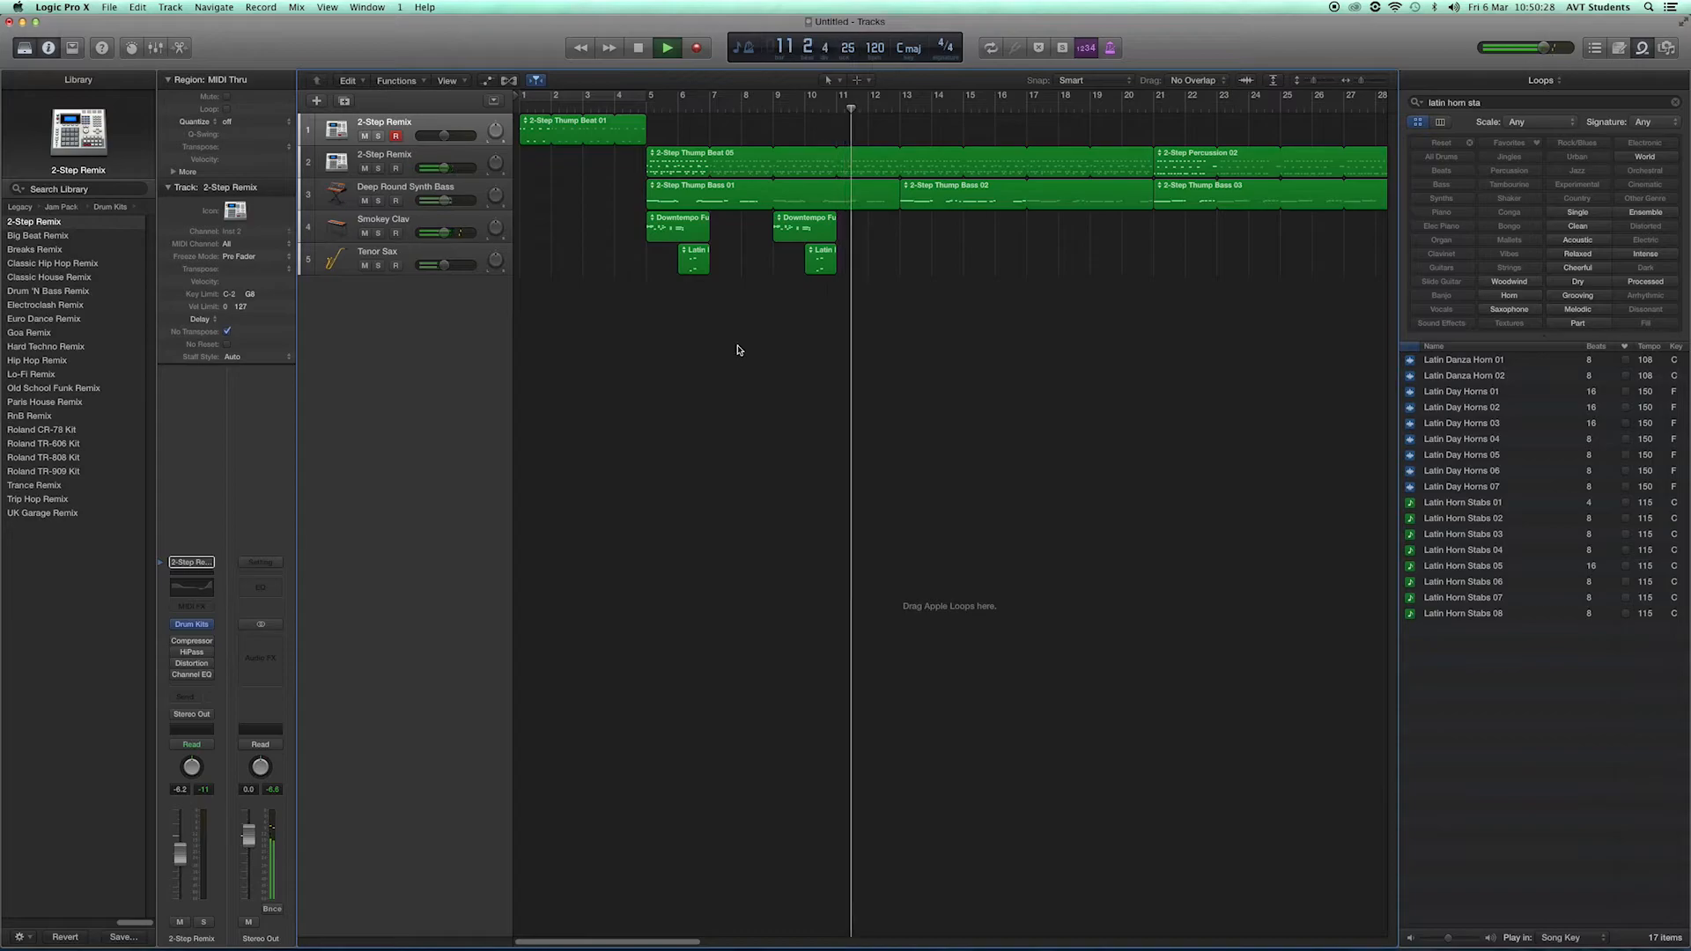
key("space")
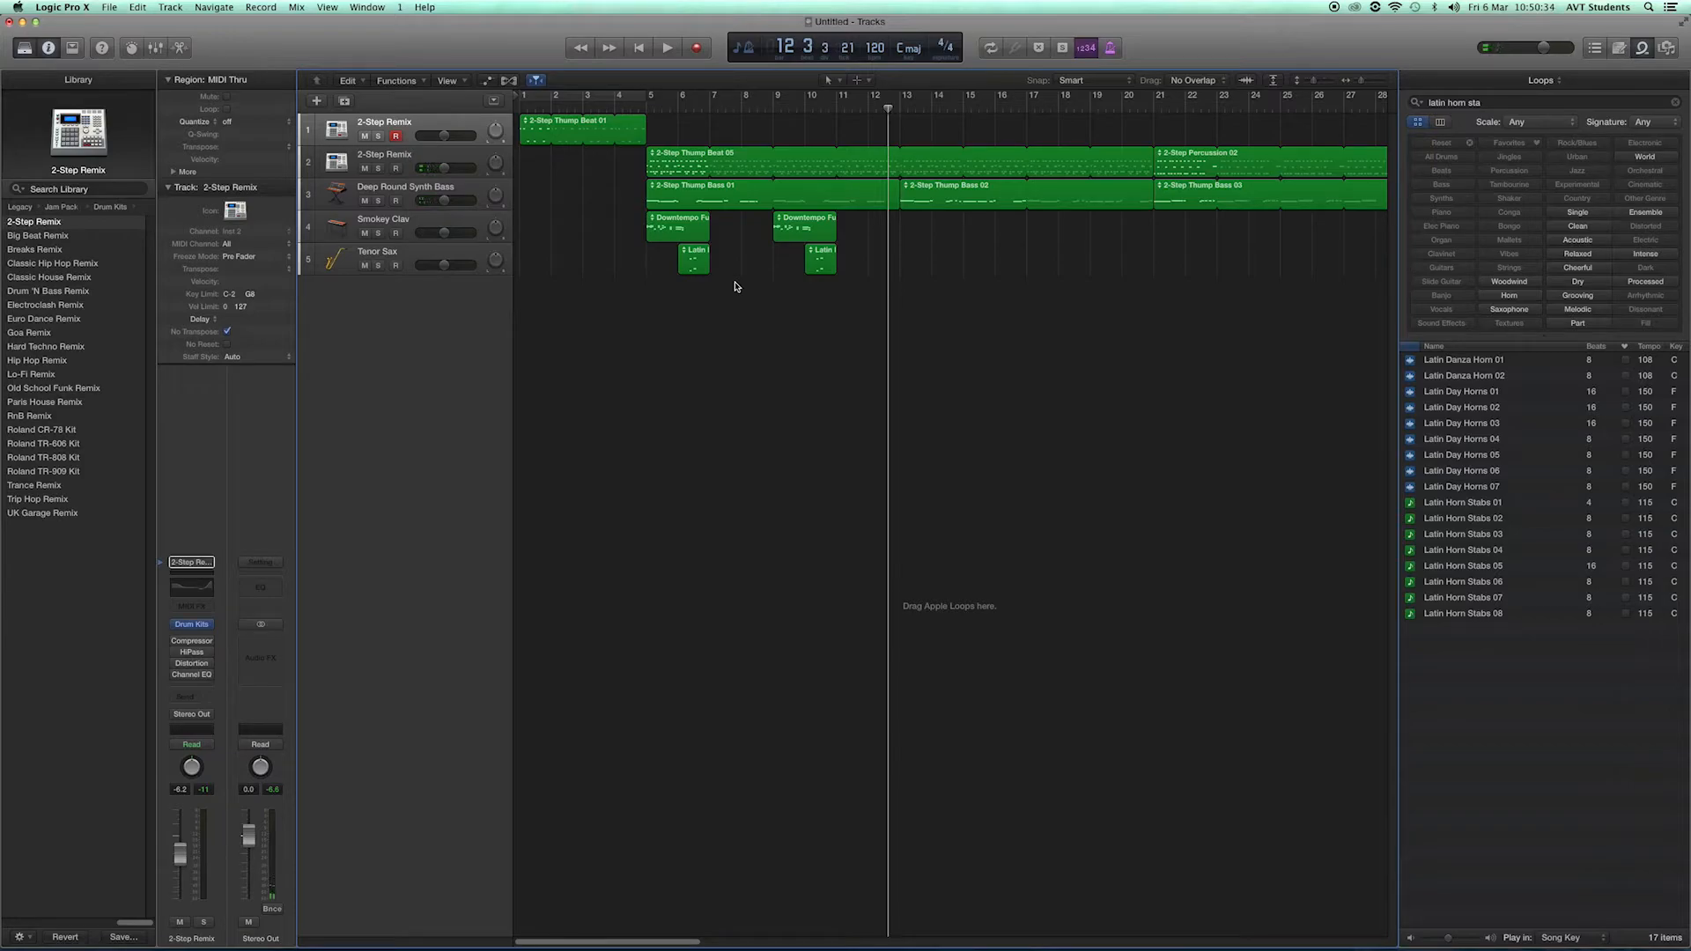
Shorten both regions on the Smokey Clav track to about 1.6 bars each
left_click(470, 226)
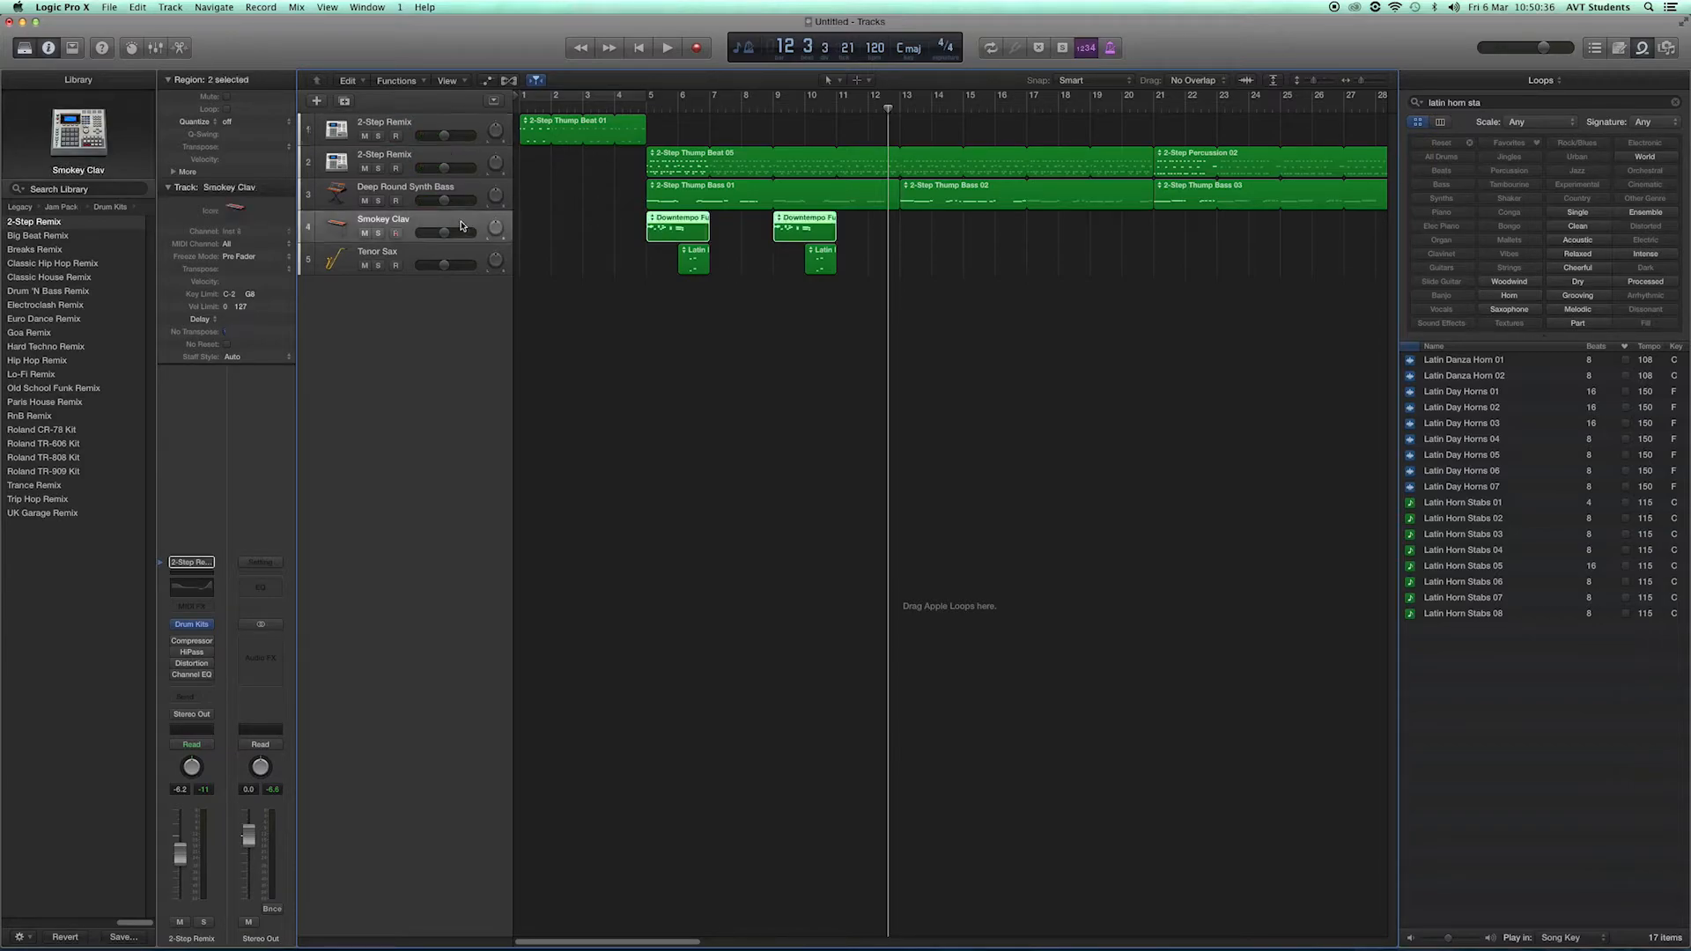
left_click_drag(704, 232, 697, 232)
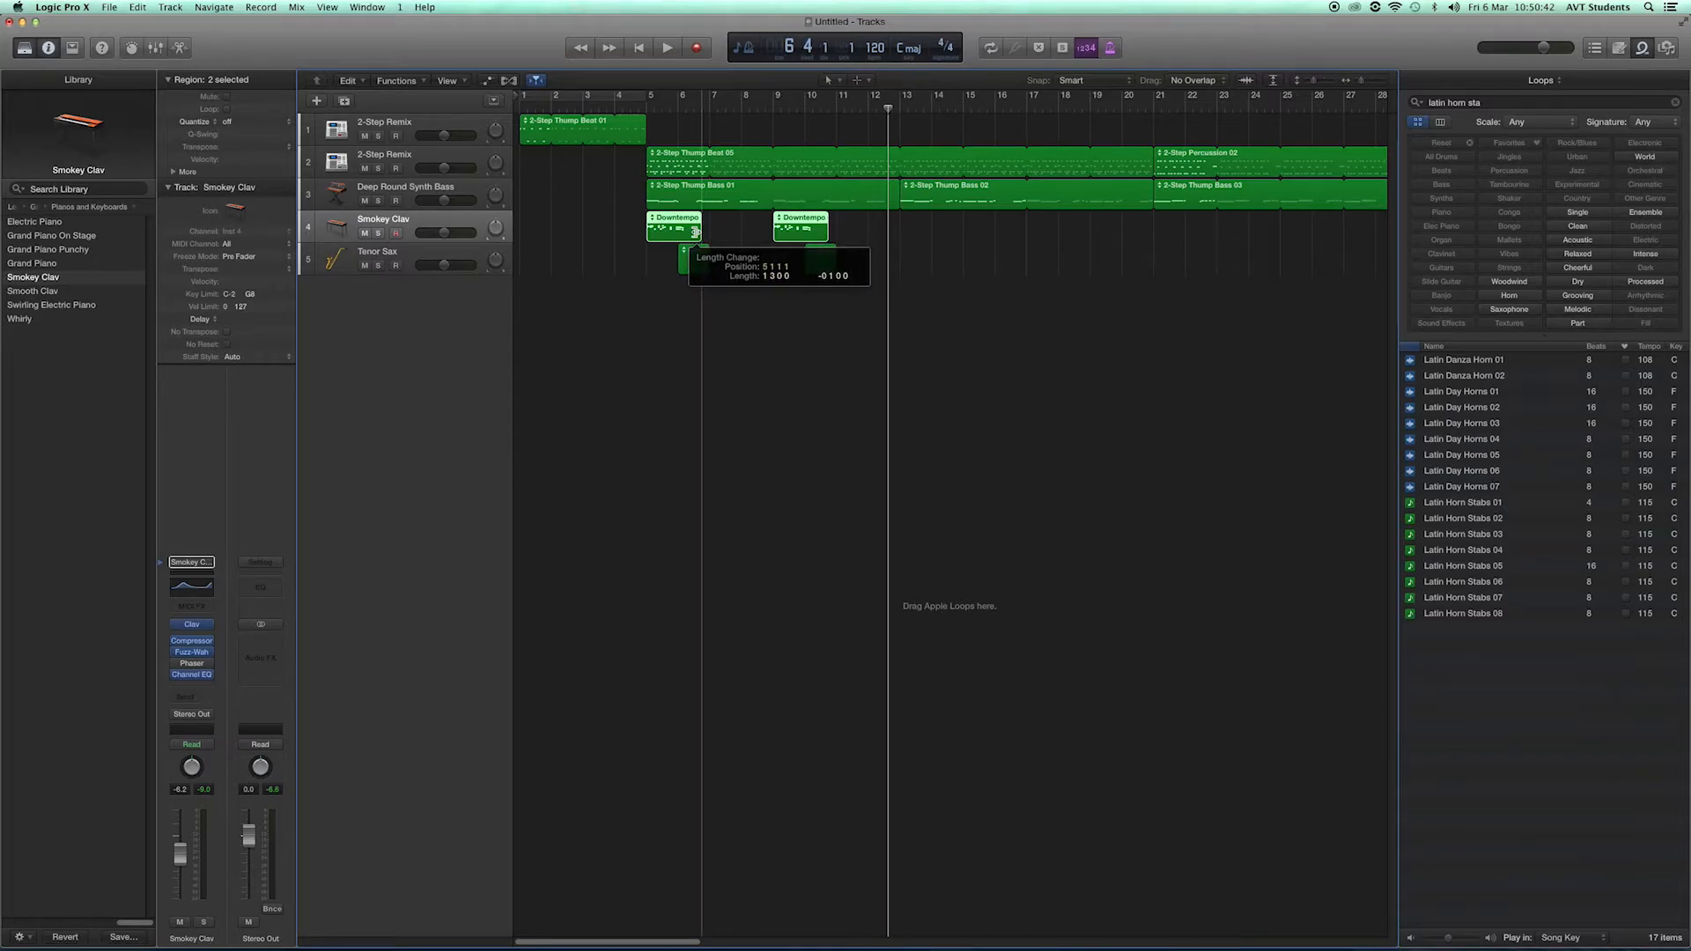
left_click_drag(696, 232, 696, 232)
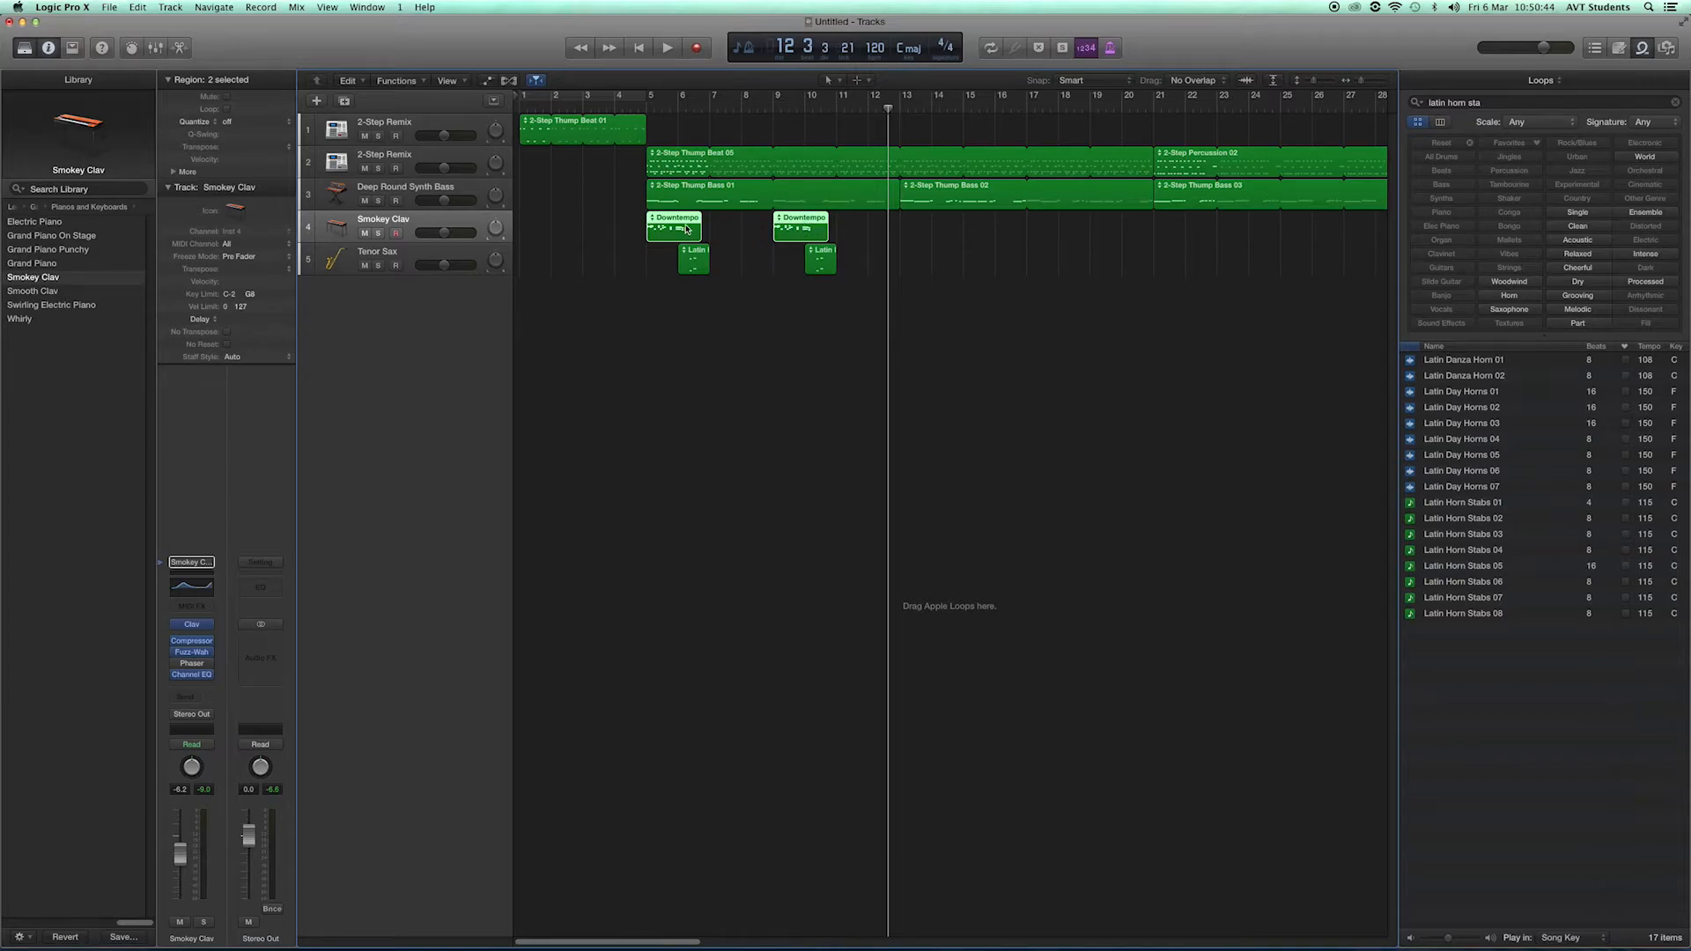
left_click_drag(700, 228, 697, 229)
Play the arrangement from bar 5 past bar 12 to check the shortened clav regions against the horn stabs
left_click_drag(888, 107, 648, 107)
key("space")
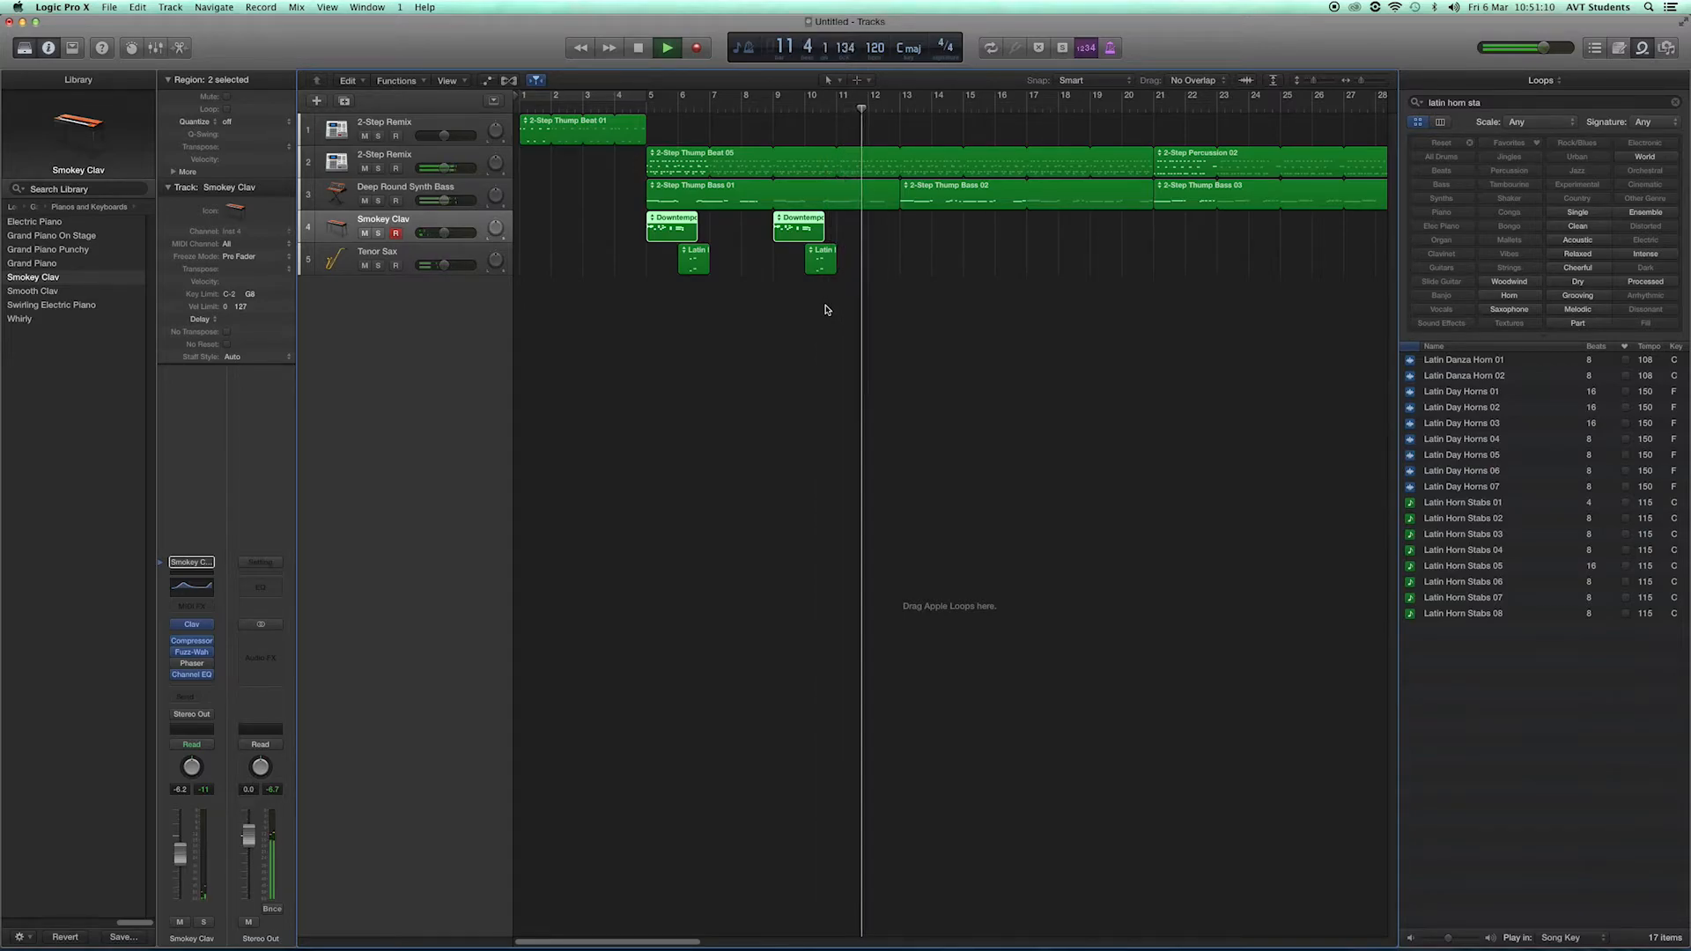
key("space")
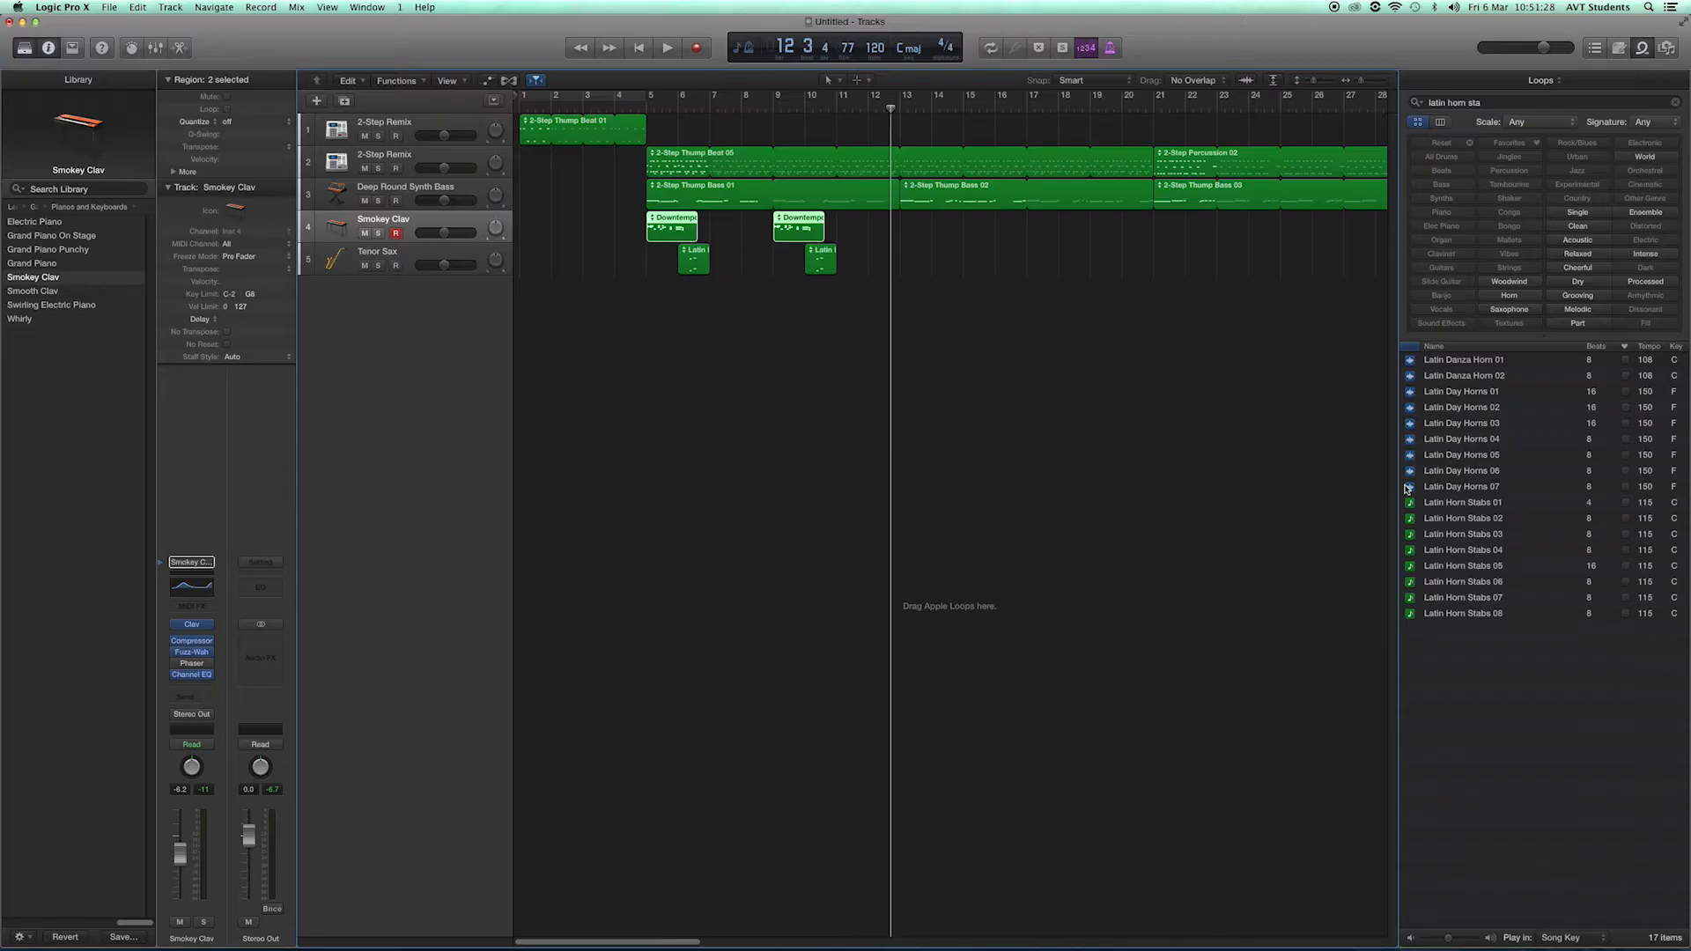
Place Latin Horn Stabs 07 at bar 8 on a new track below the Tenor Sax track
left_click_drag(1462, 601, 749, 338)
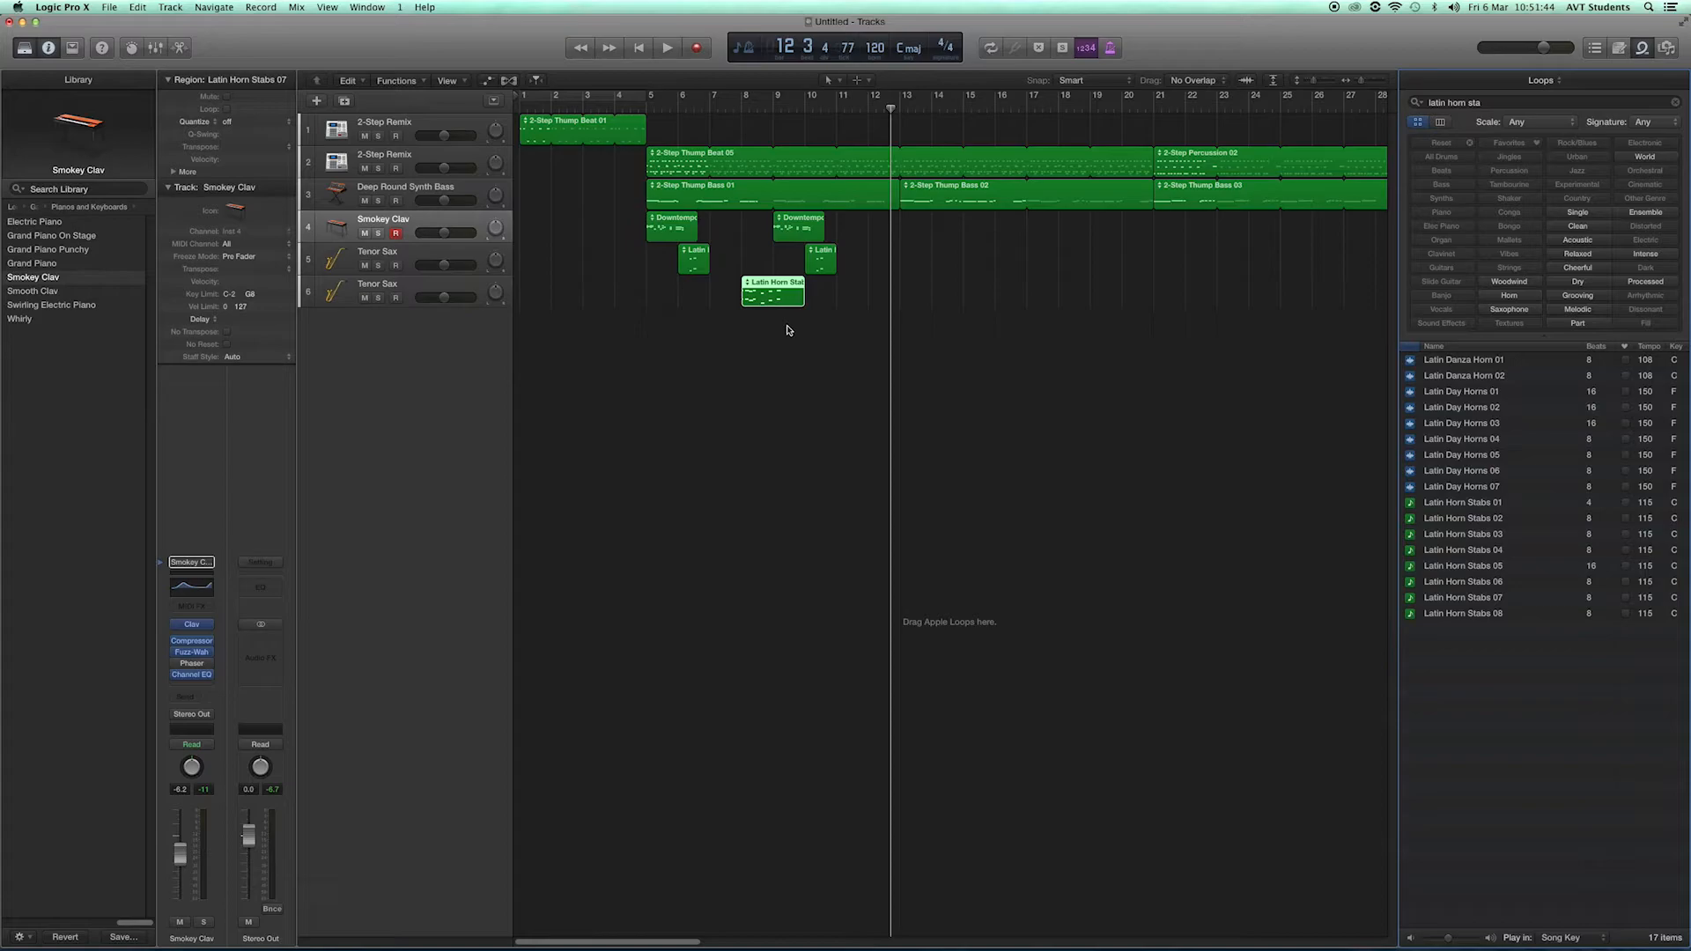
left_click(809, 294)
left_click(801, 293)
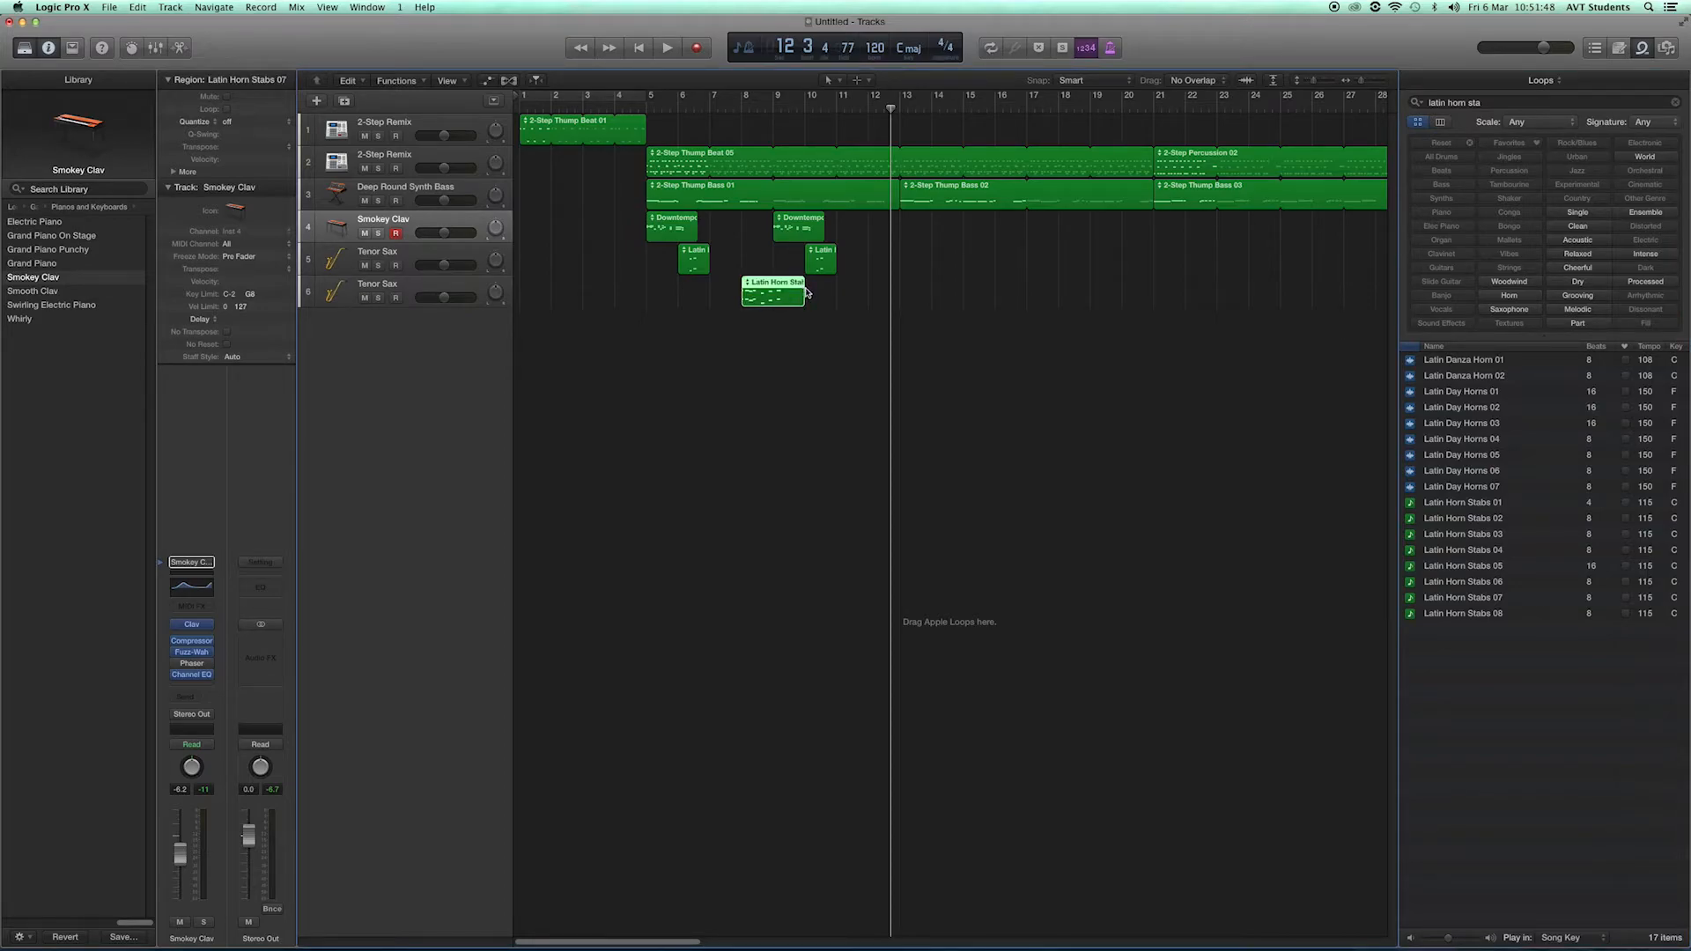
Shorten the Latin Horn Stabs 07 region to about half a bar and copy it to bar 12
left_click_drag(891, 109, 567, 108)
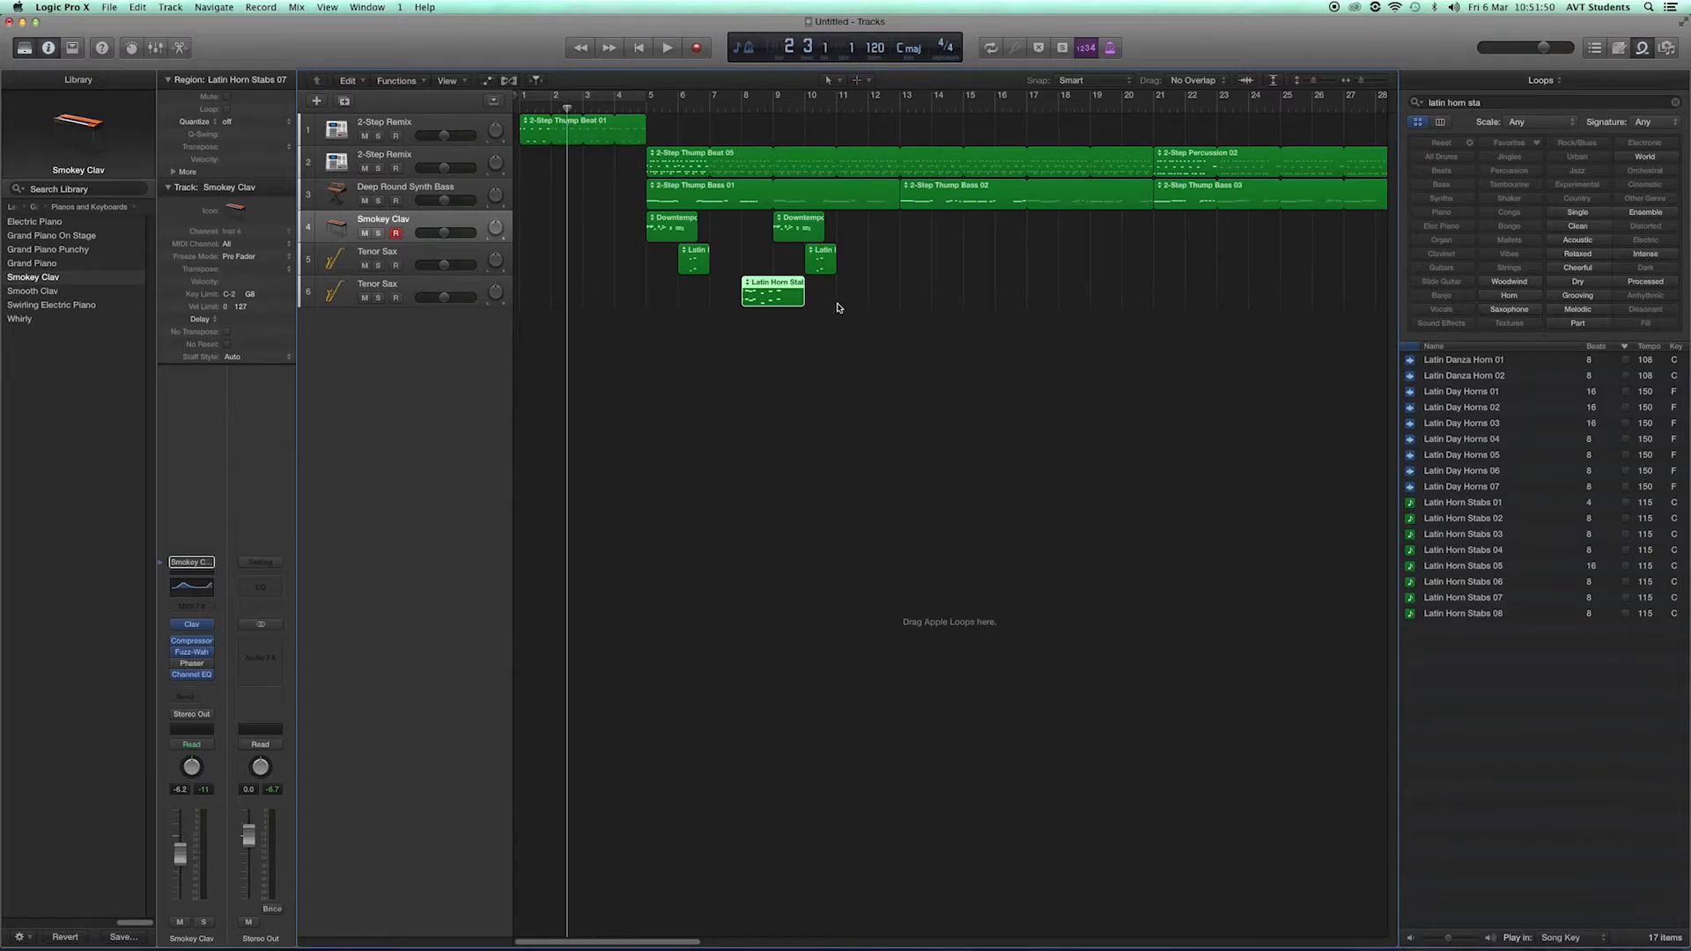
left_click_drag(802, 293, 757, 312)
left_click(782, 371)
left_click(753, 283)
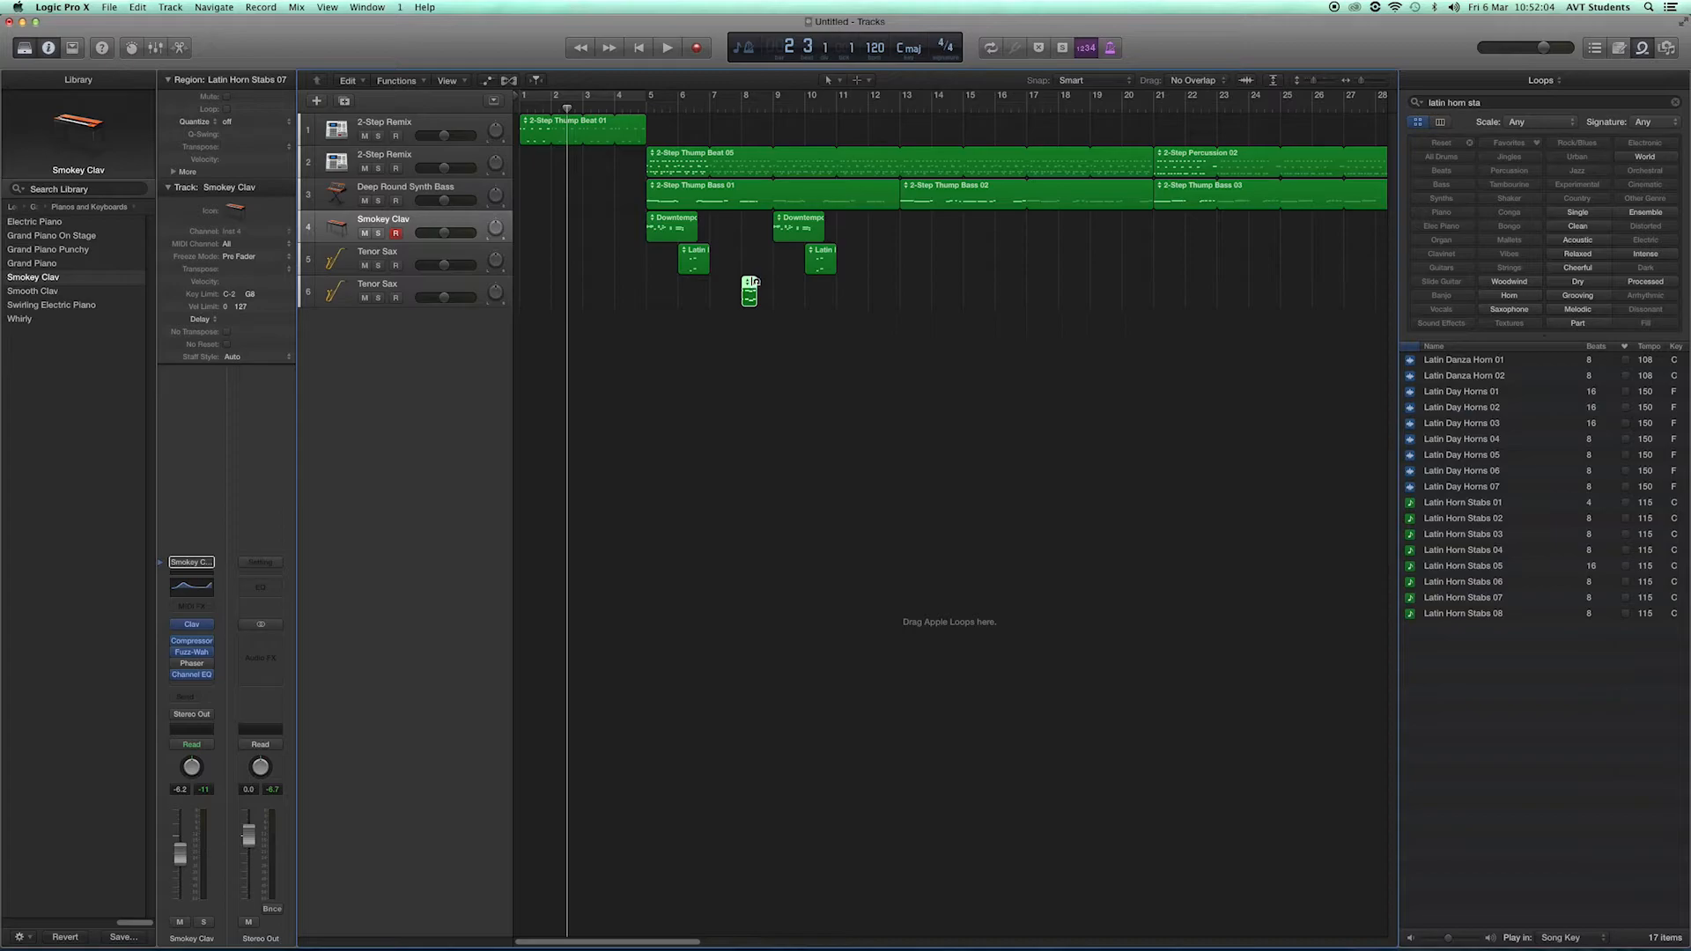
left_click_drag(751, 284, 877, 288)
Play from bar 5 to about bar 13 to hear the short horn stabs at bars 8 and 12
left_click_drag(567, 106, 651, 107)
key("space")
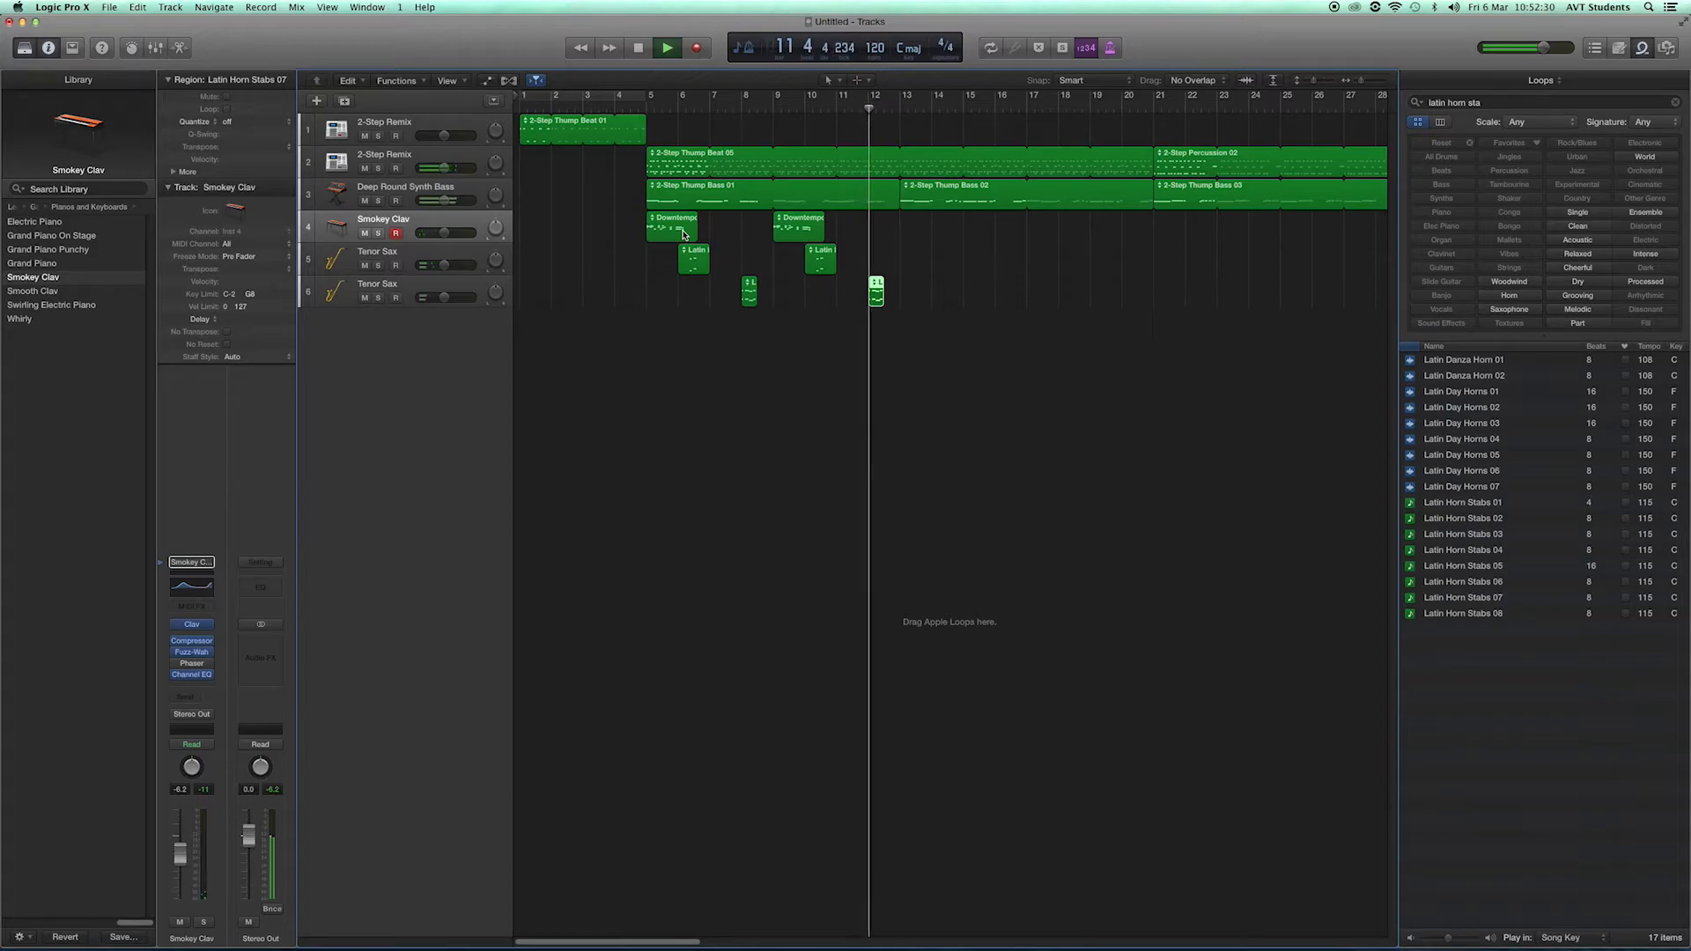
key("space")
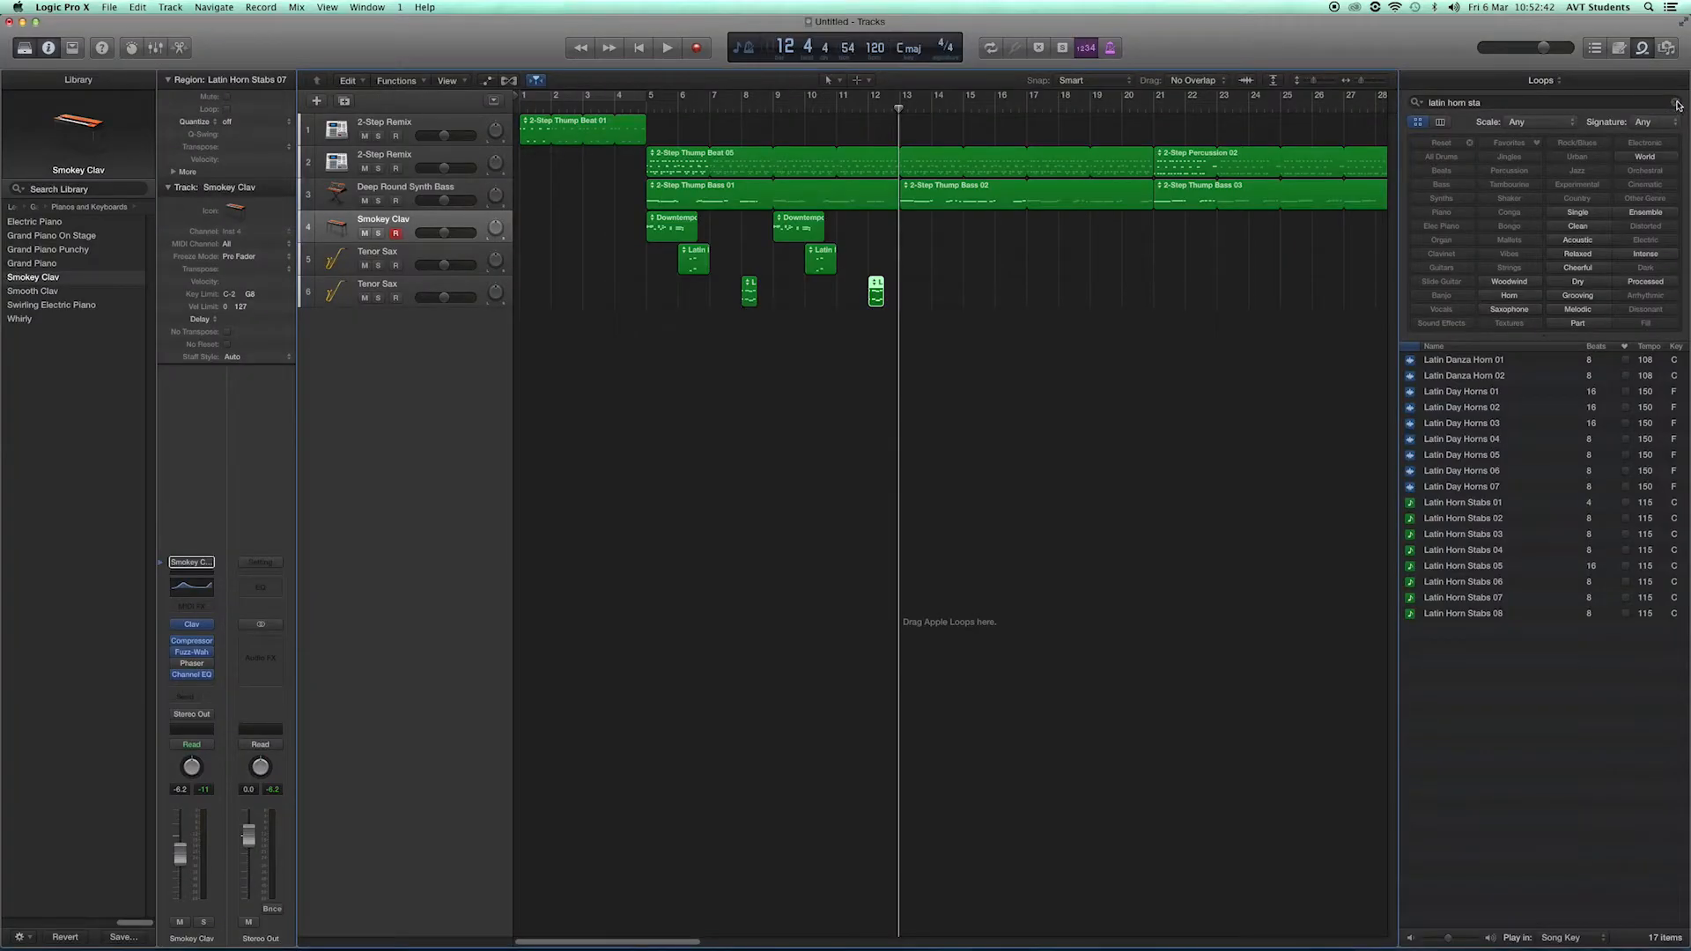
Change the loop search to "house fever burning sax"
left_click(1676, 102)
type("house fever burni")
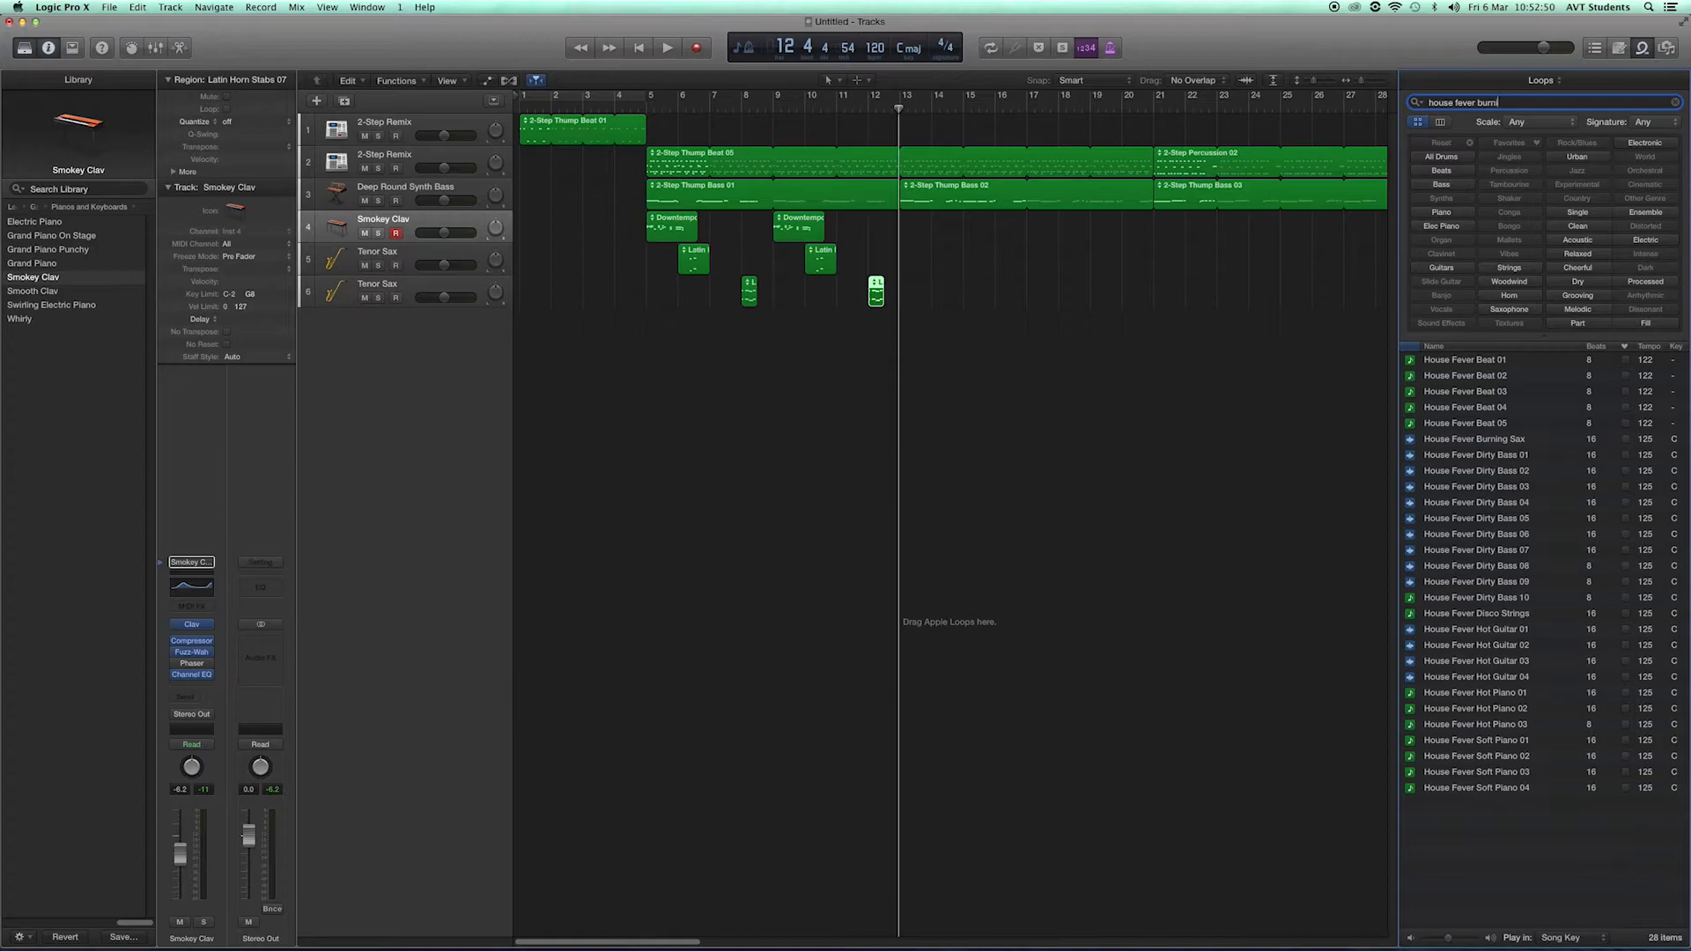
type("gng sax")
Place House Fever Burning Sax at bar 13 on a new track, dismiss the access alert and loop the region to bar 21
mouse_move(1496, 447)
left_mouse_down()
mouse_move(1057, 344)
mouse_move(916, 351)
left_mouse_up()
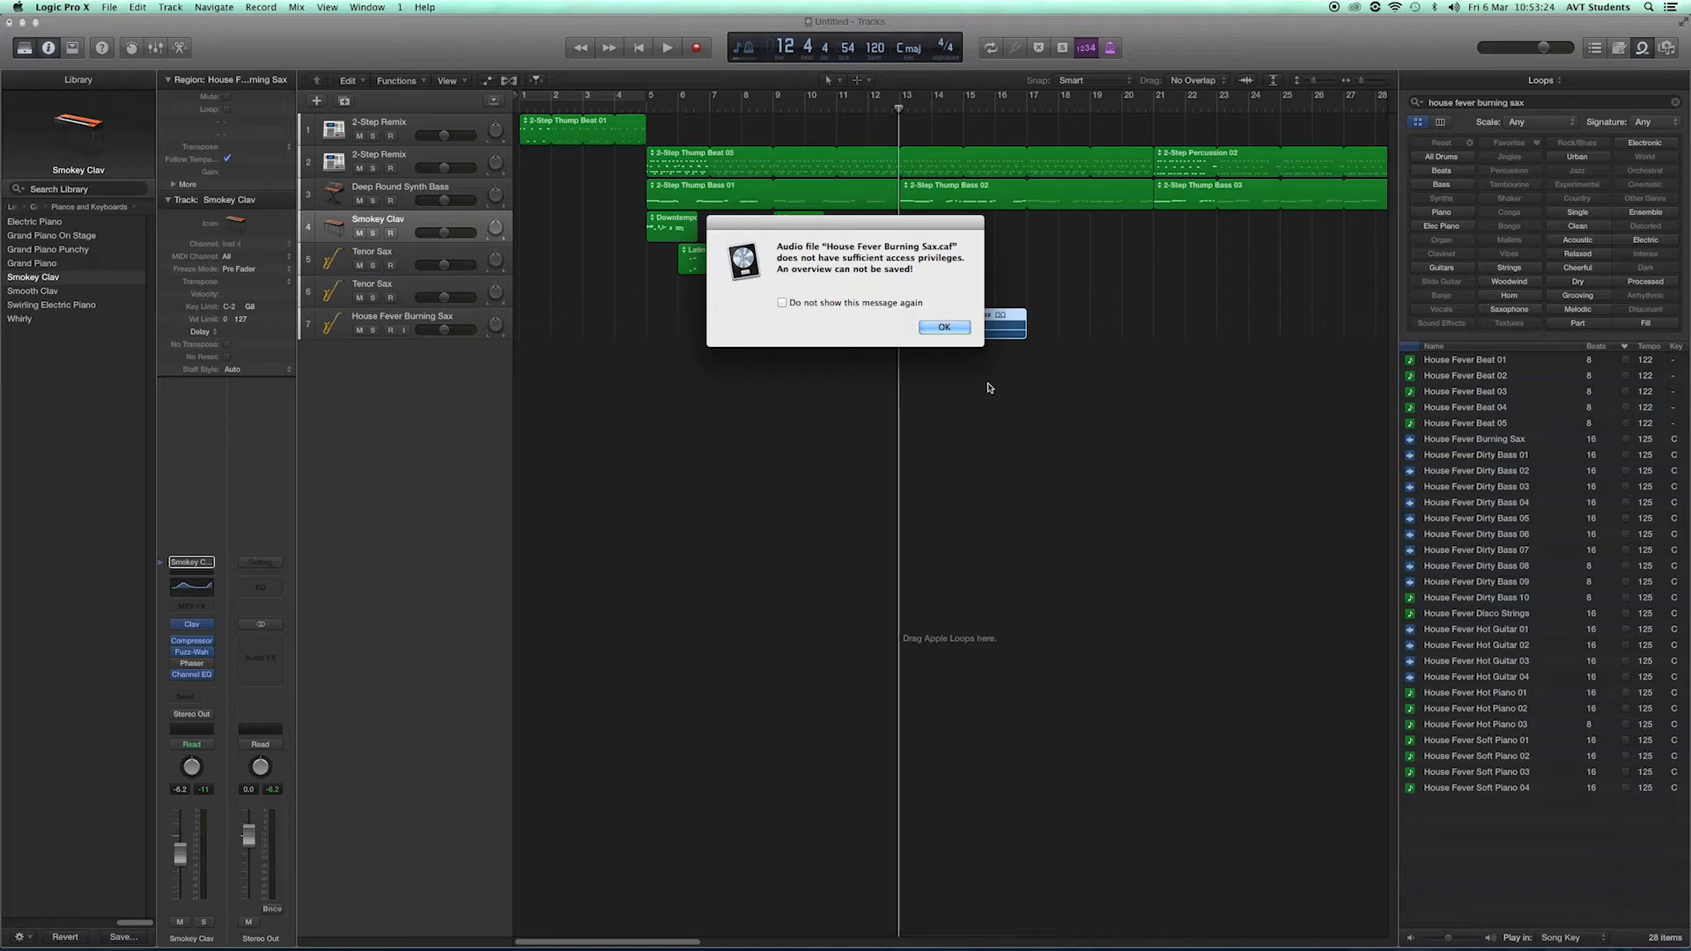
left_click(941, 327)
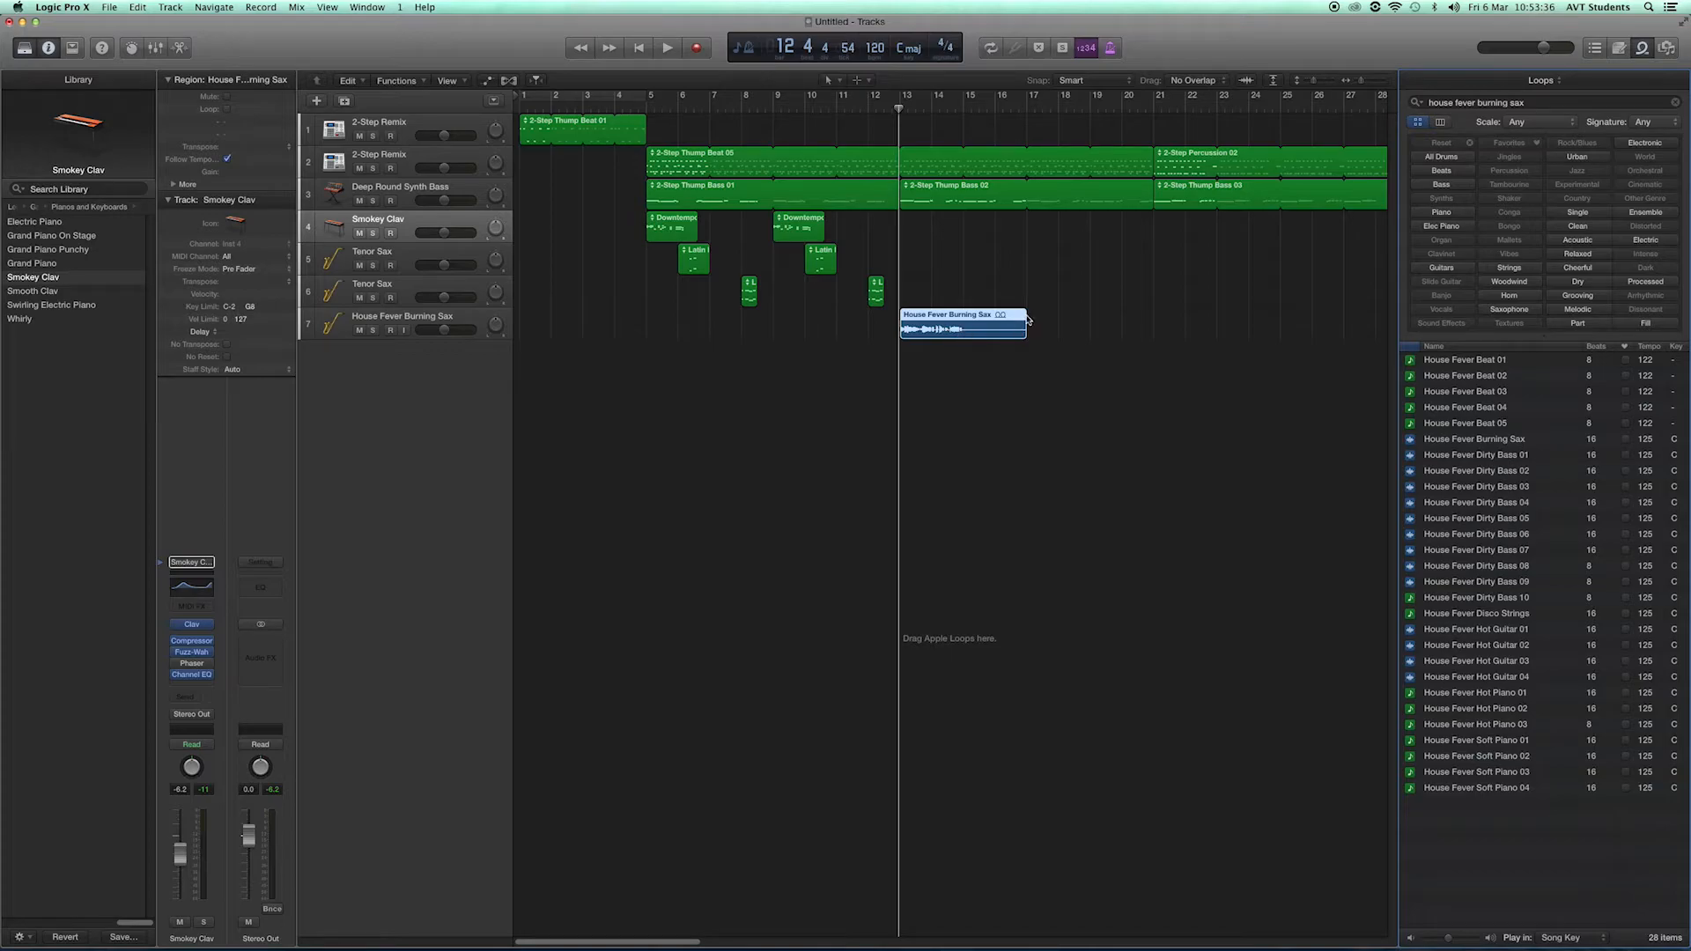
left_click_drag(1027, 315, 1156, 329)
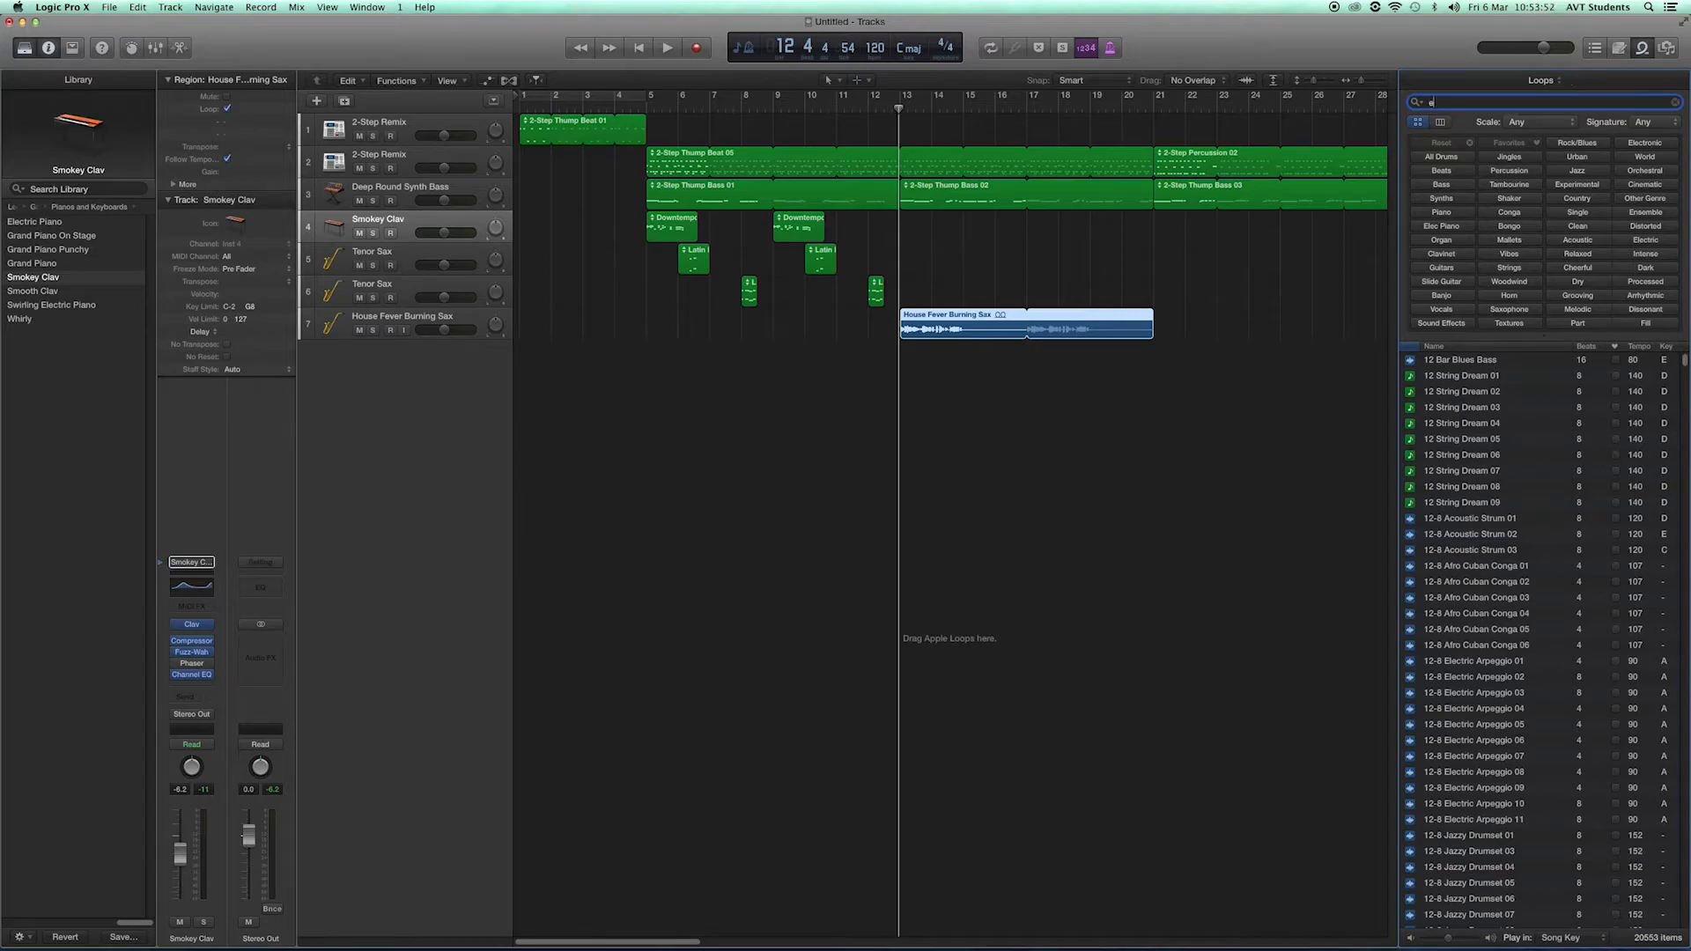
Change the loop search to "electric funk synth lead"
type("lectric funk synth lead")
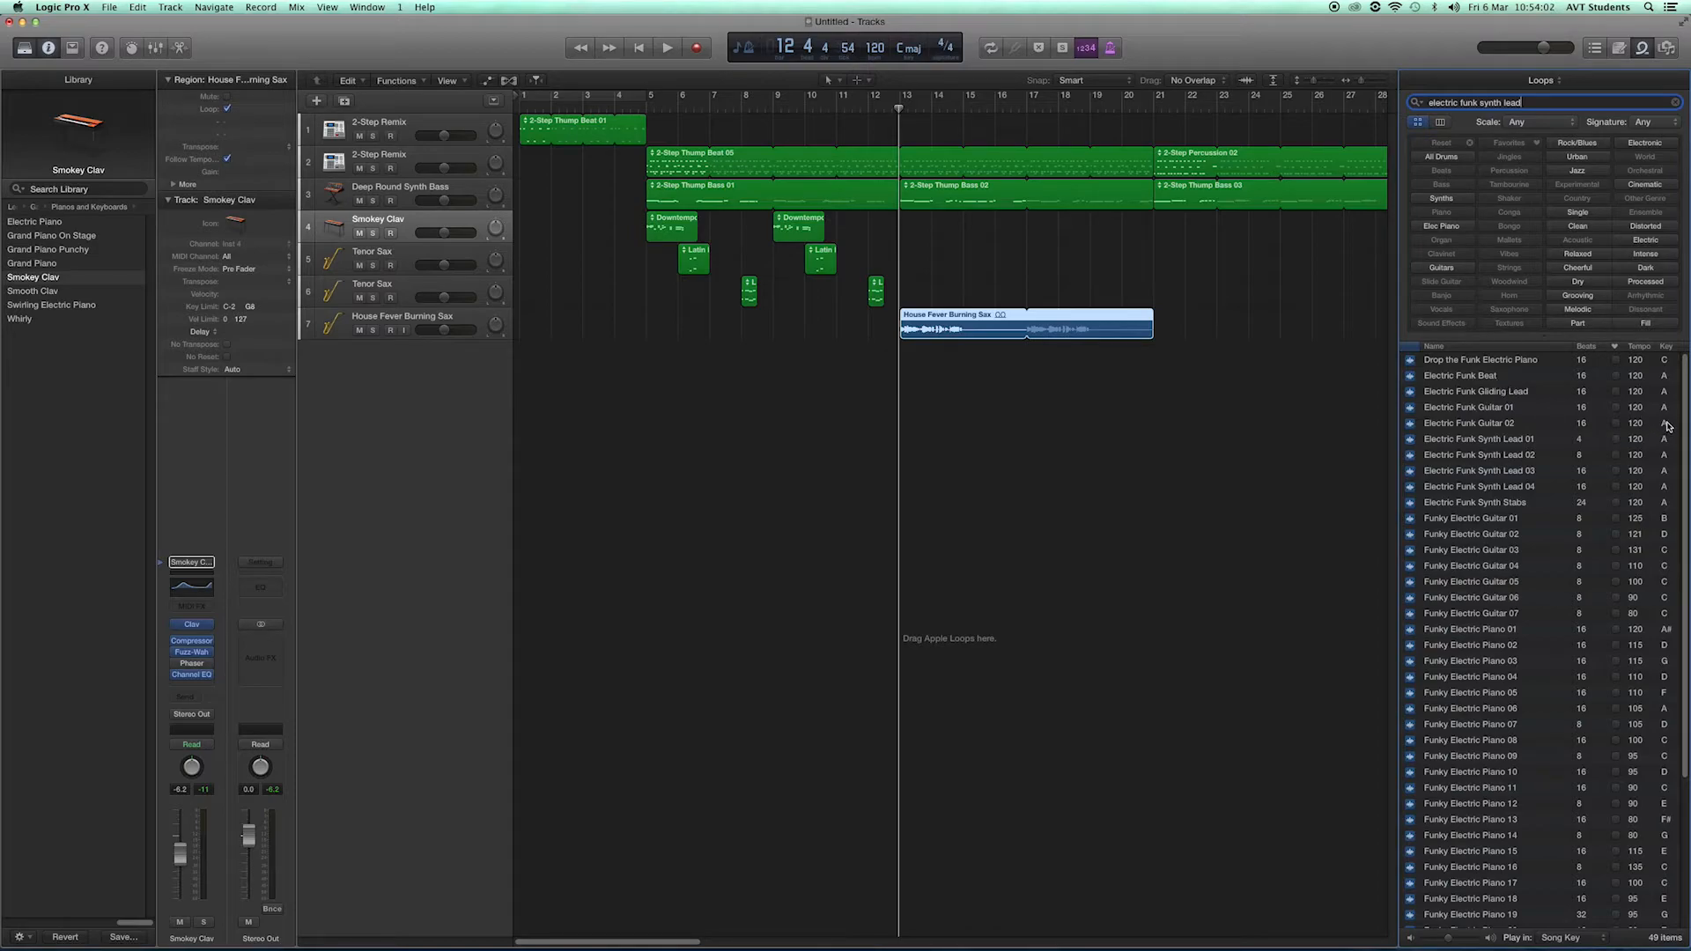
Place Electric Funk Synth Lead 03 at bar 15 on a new track, trimmed to two bars, and add another two-bar region of it at bar 21
left_click_drag(1686, 407, 1687, 469)
scroll(1525, 465, "up", 5)
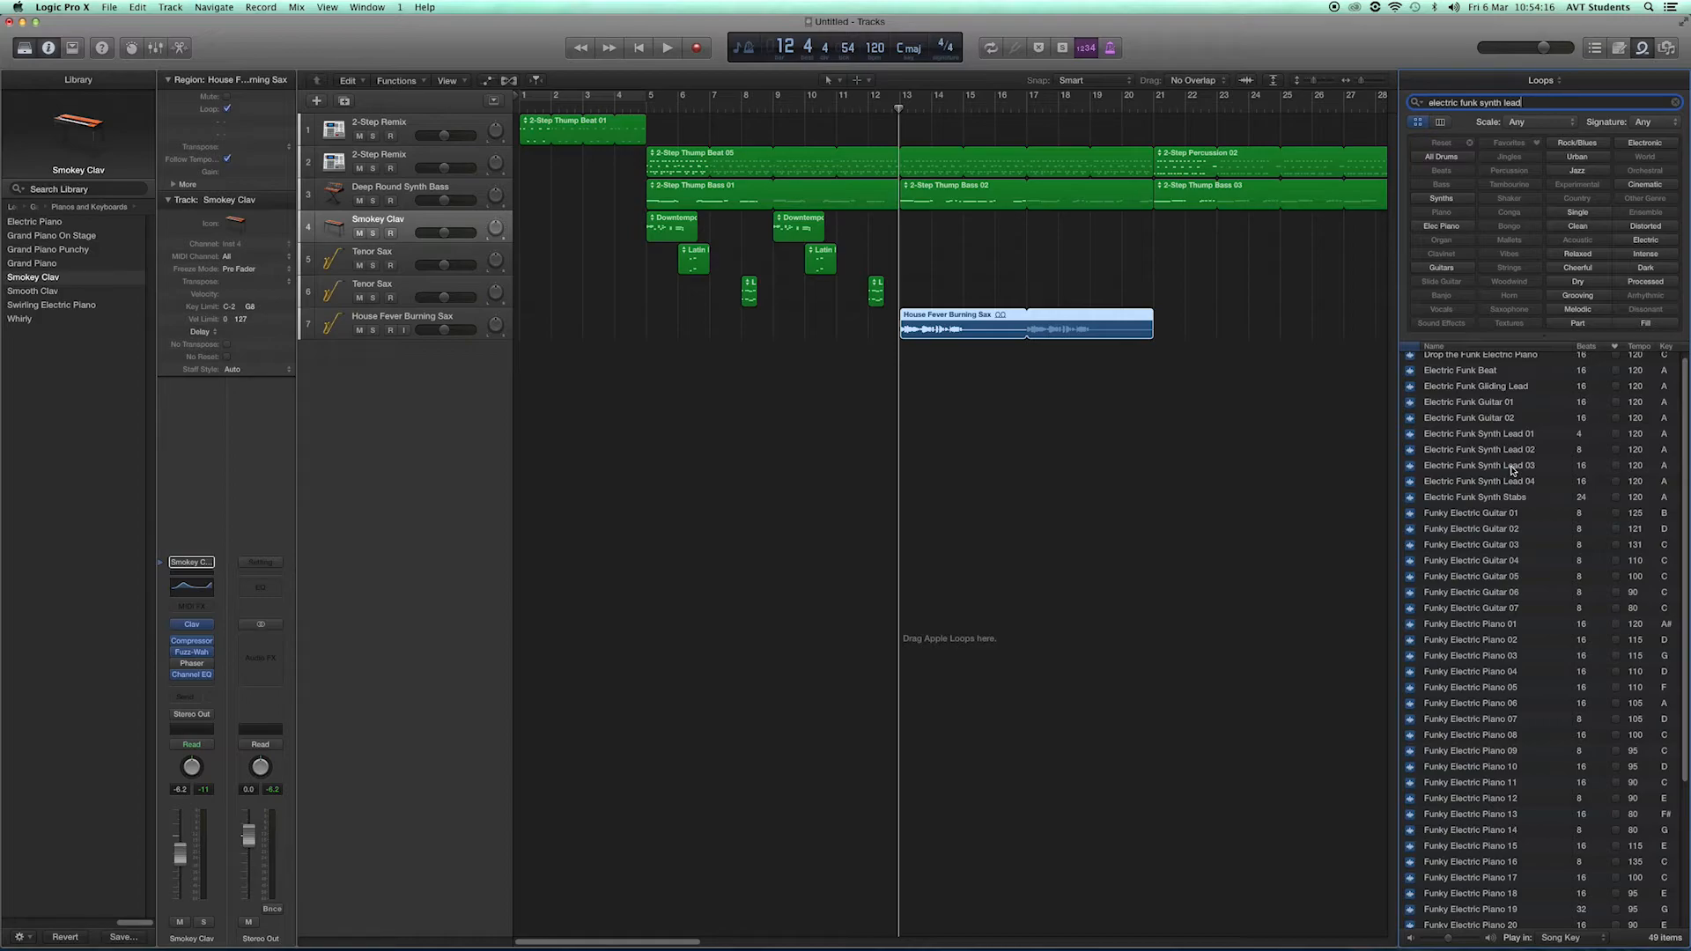
left_click_drag(1512, 467, 976, 385)
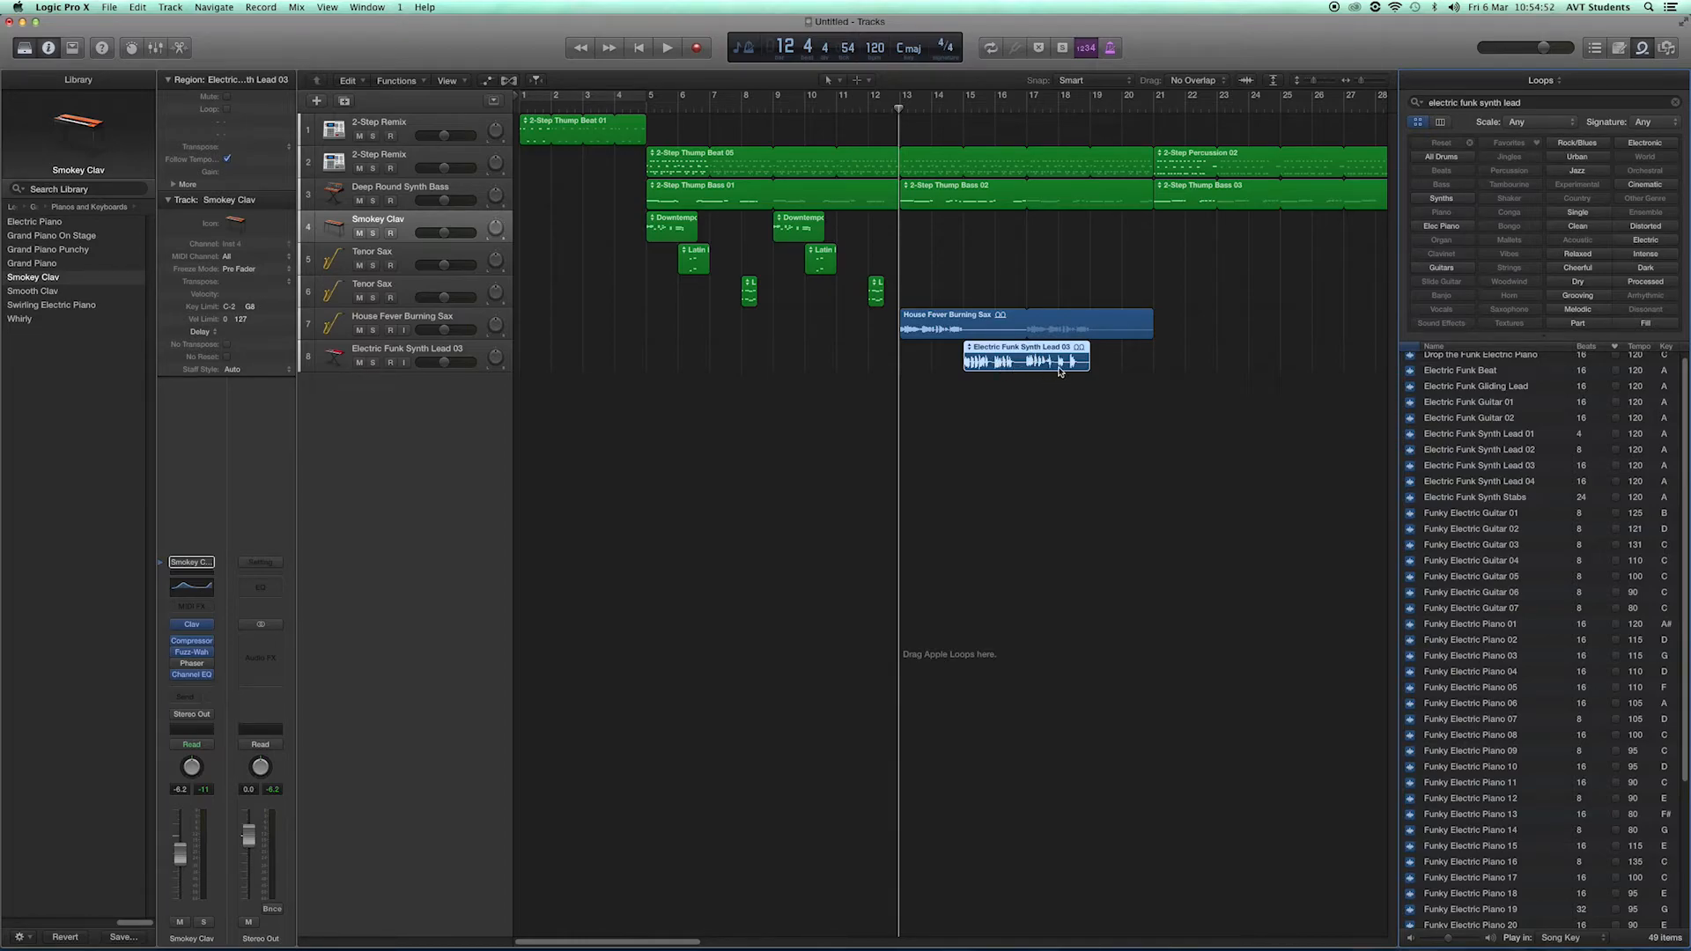
left_click_drag(1084, 361, 1024, 364)
left_click(1177, 455)
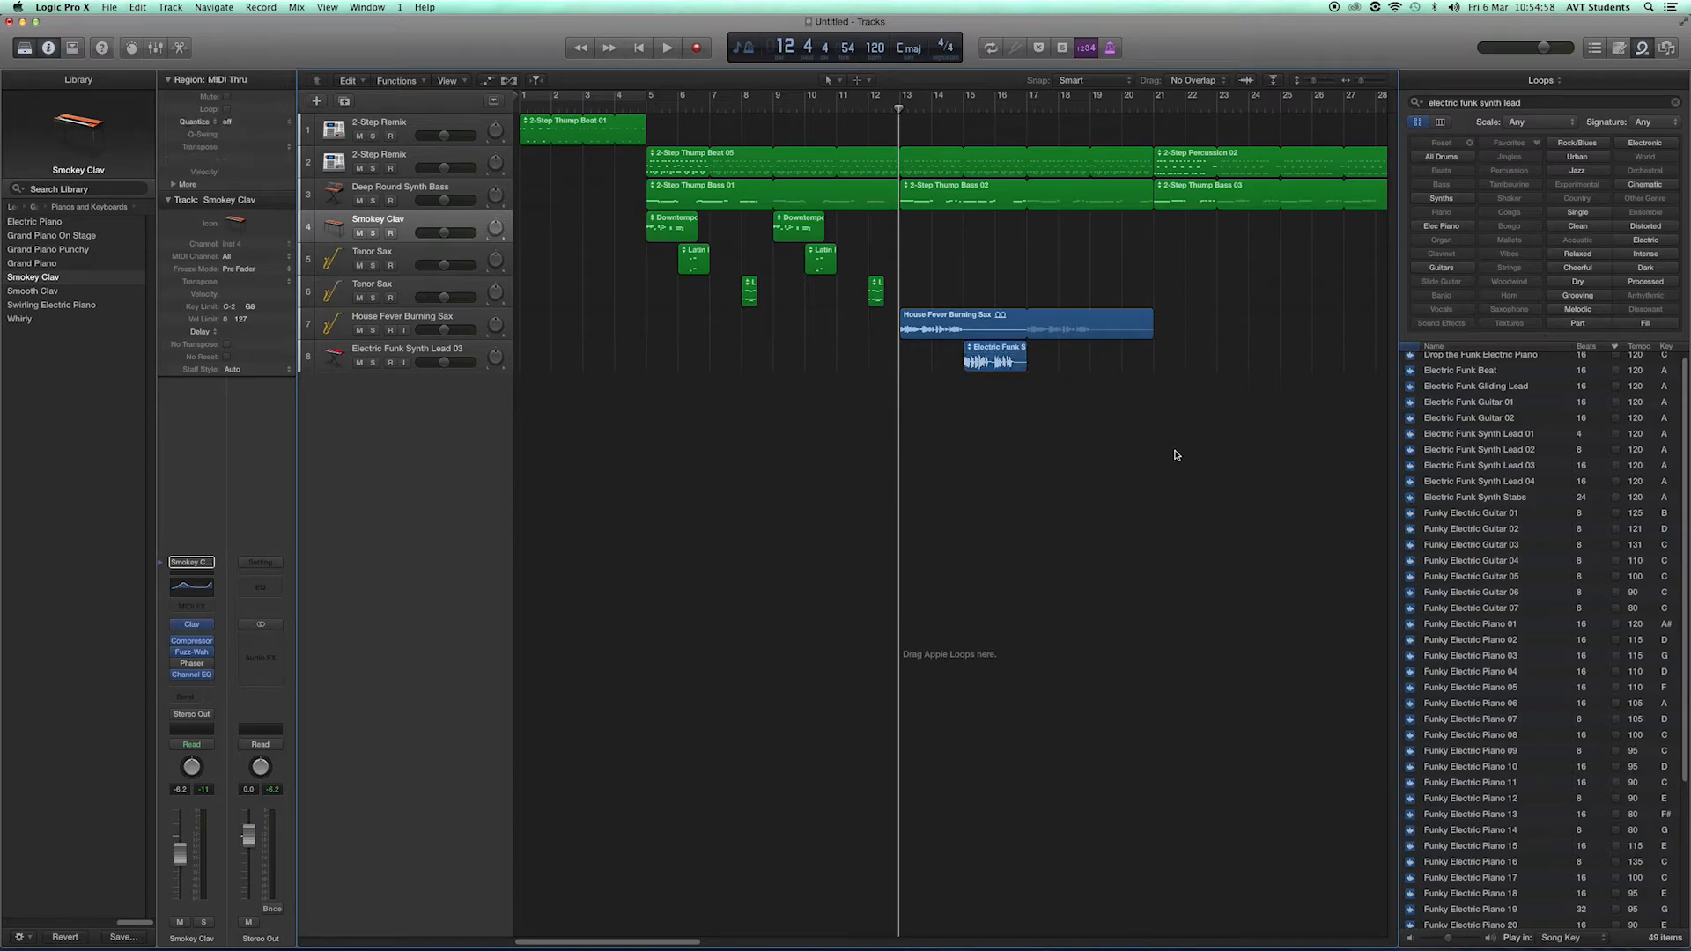
left_click_drag(1504, 467, 1155, 371)
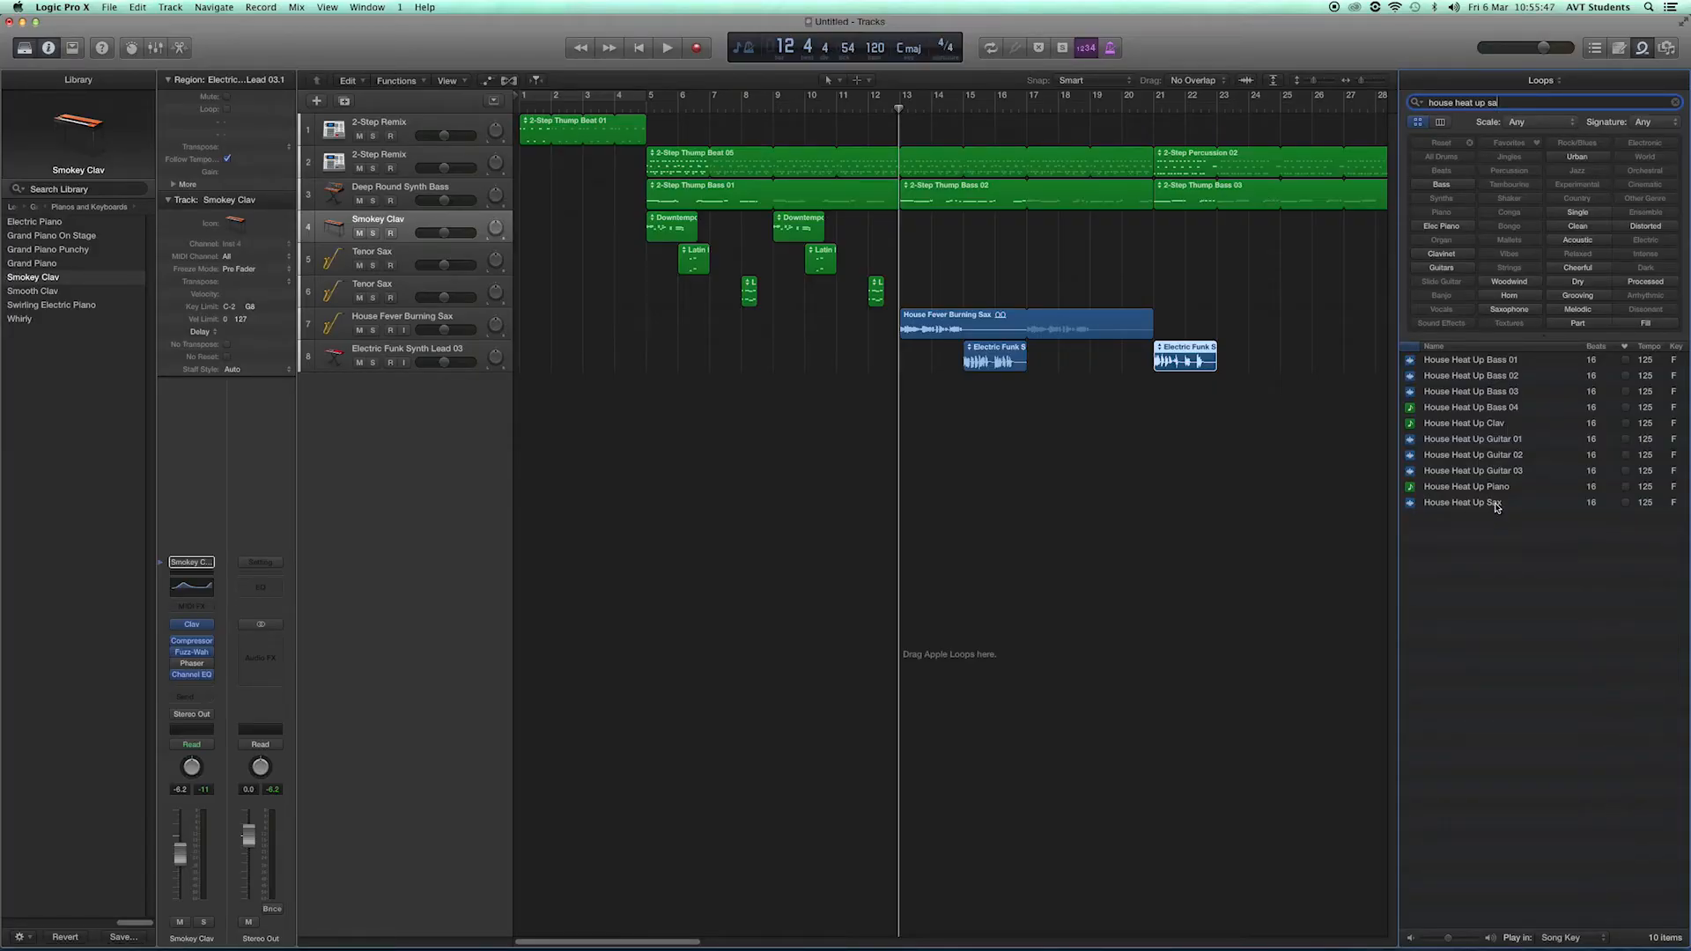
Place House Heat Up Sax at bar 21 on a new track, dismiss the access alert and loop the region to bar 29
left_click_drag(1493, 507, 1168, 414)
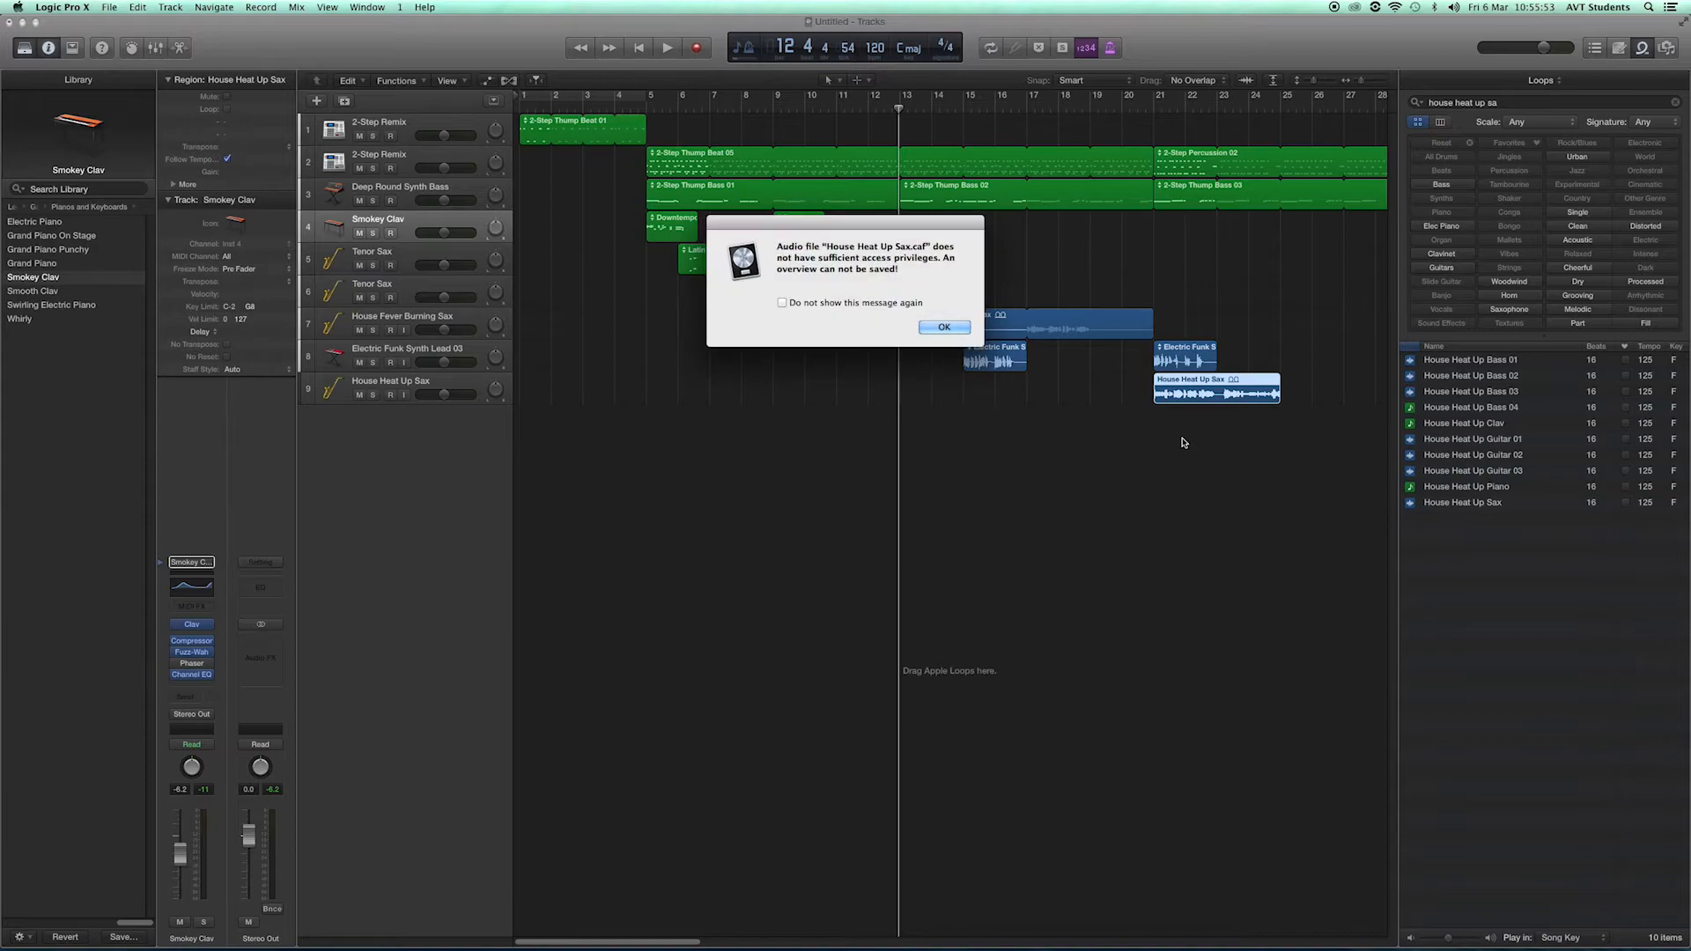
left_click(946, 328)
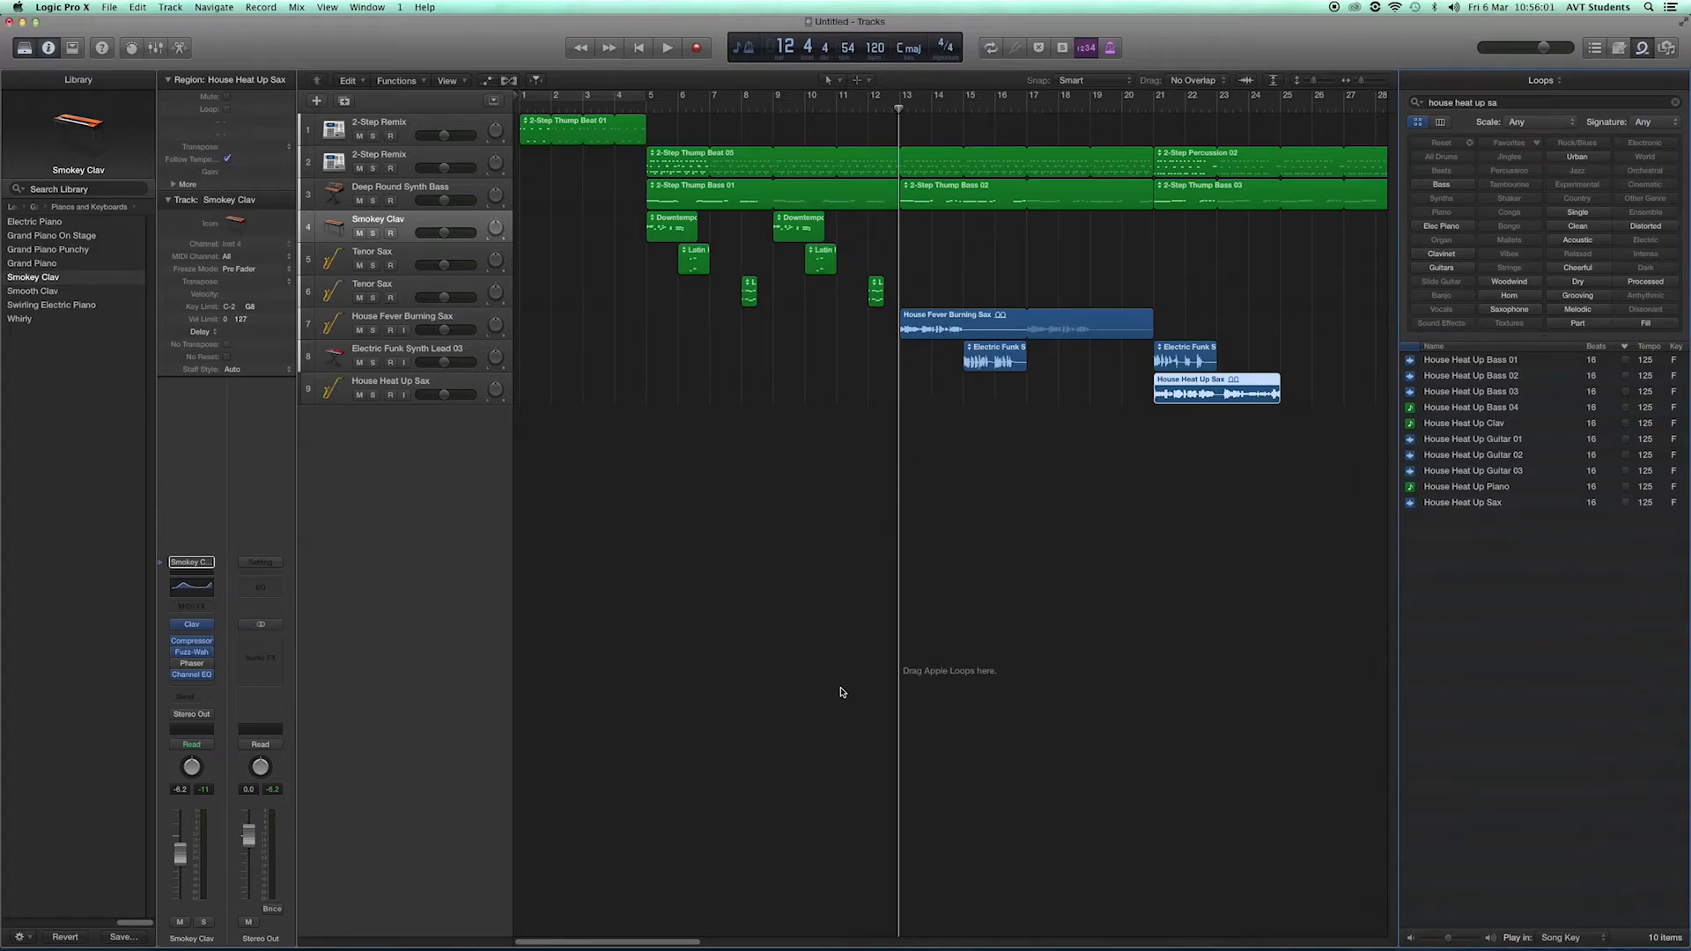
left_click_drag(639, 947, 662, 944)
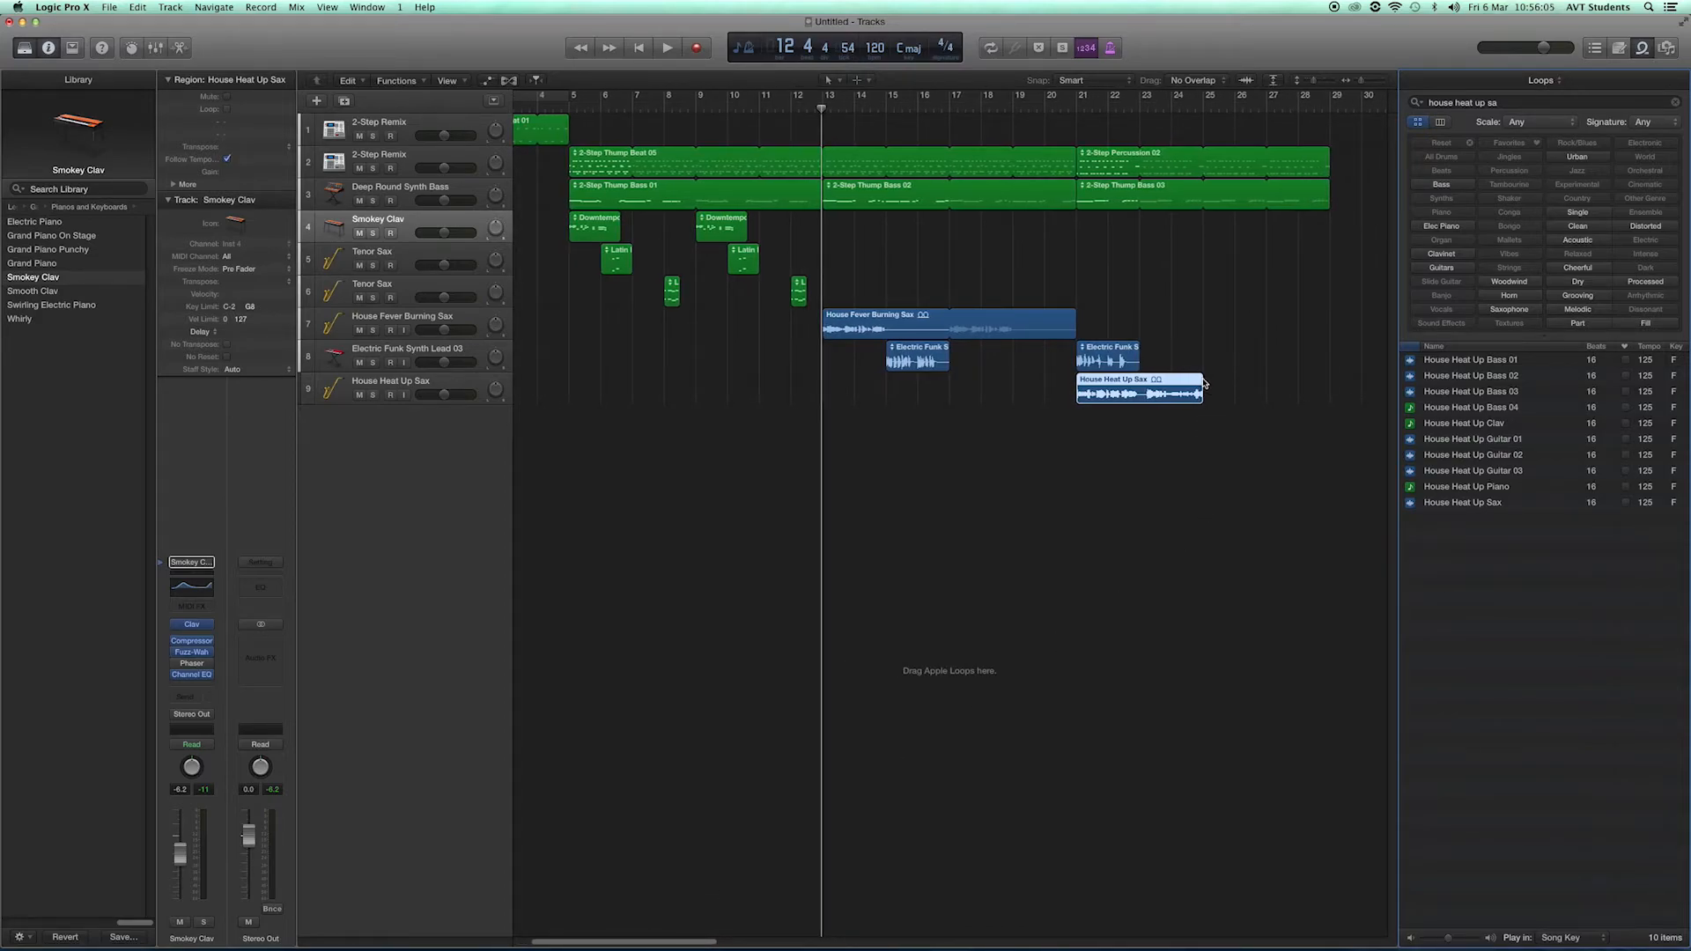
left_click_drag(1203, 384, 1330, 392)
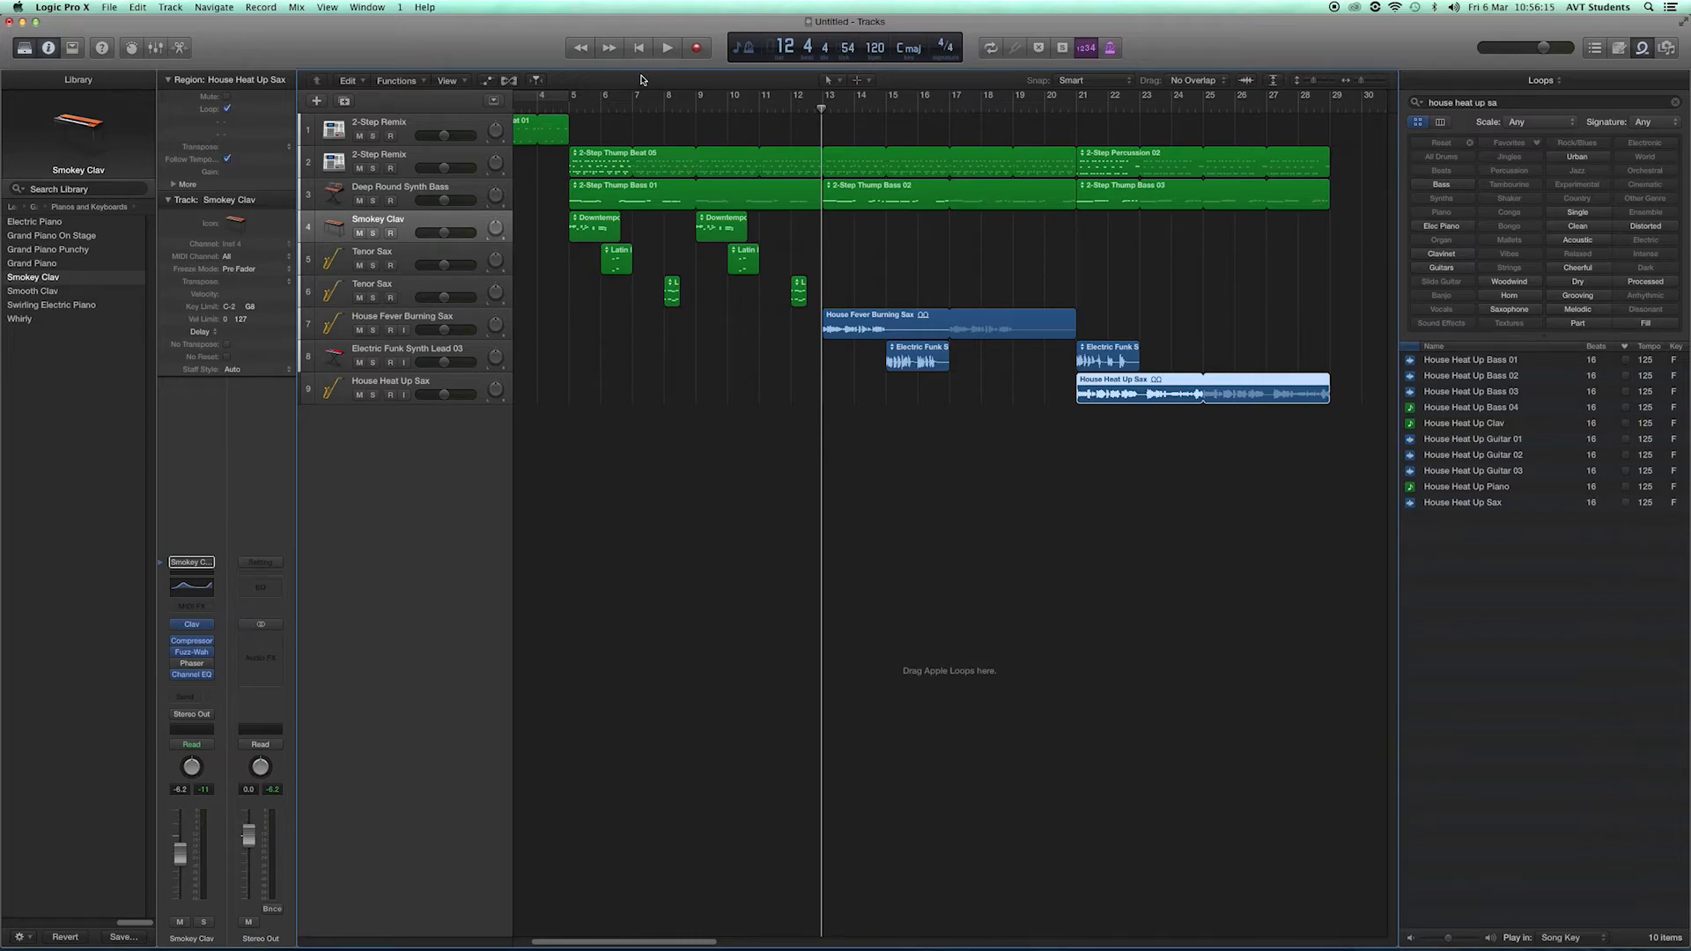
Play the arrangement from the beginning to about bar 23 to hear the synth lead and sax entries
key("Return")
key("space")
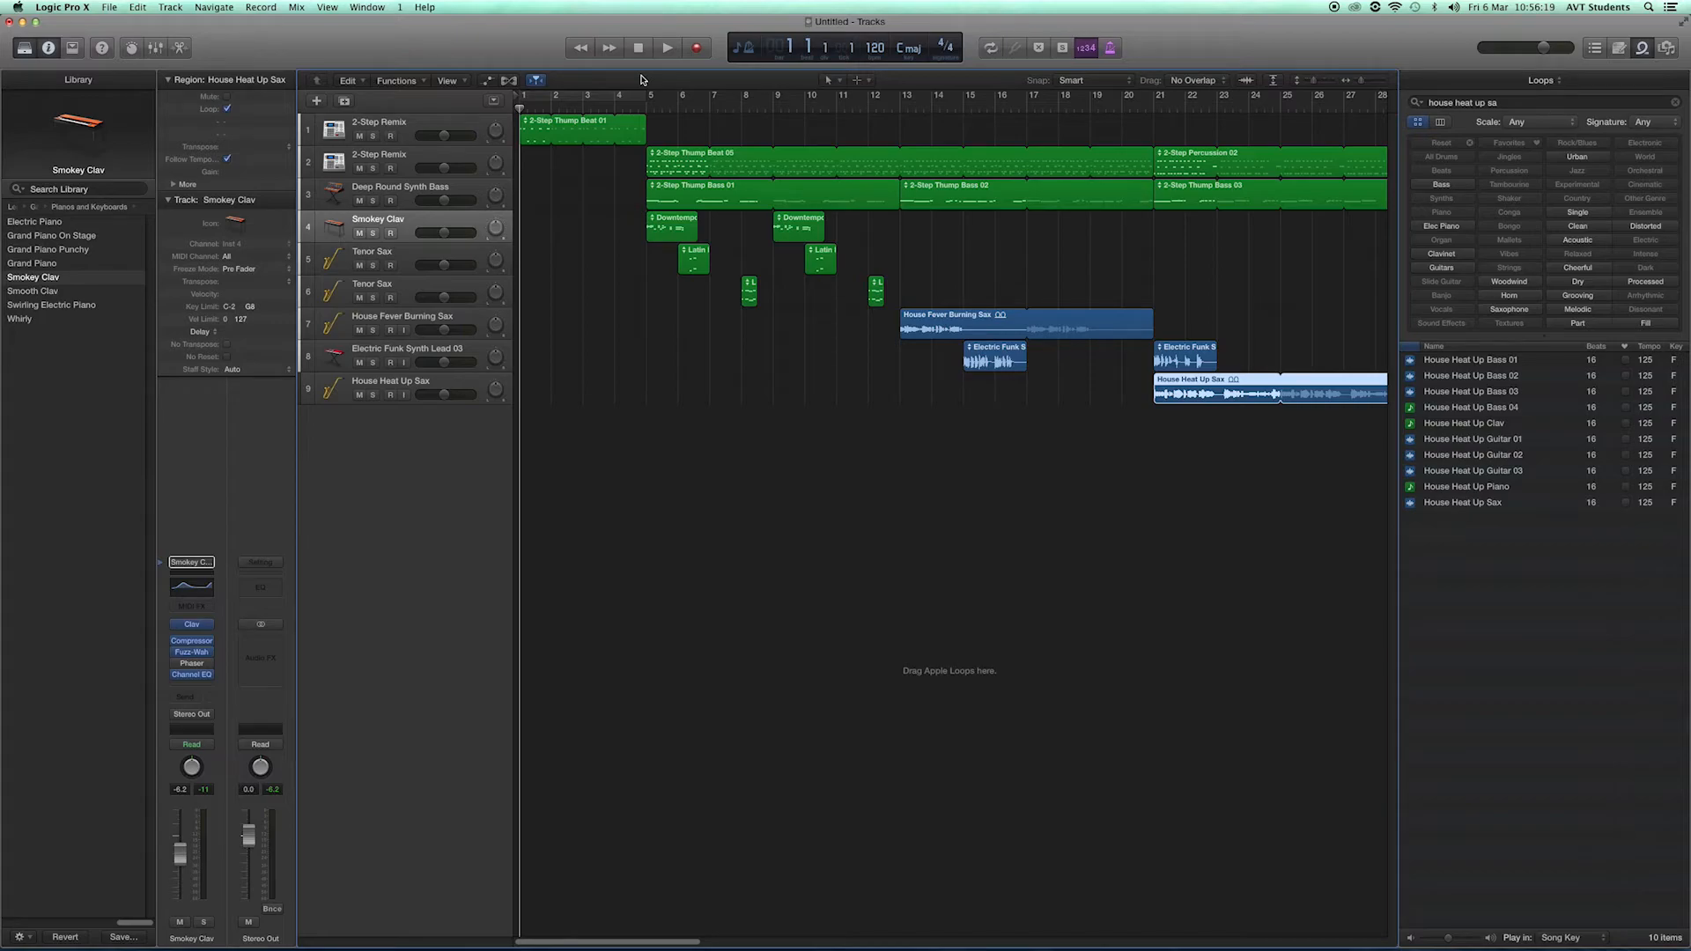
key("space")
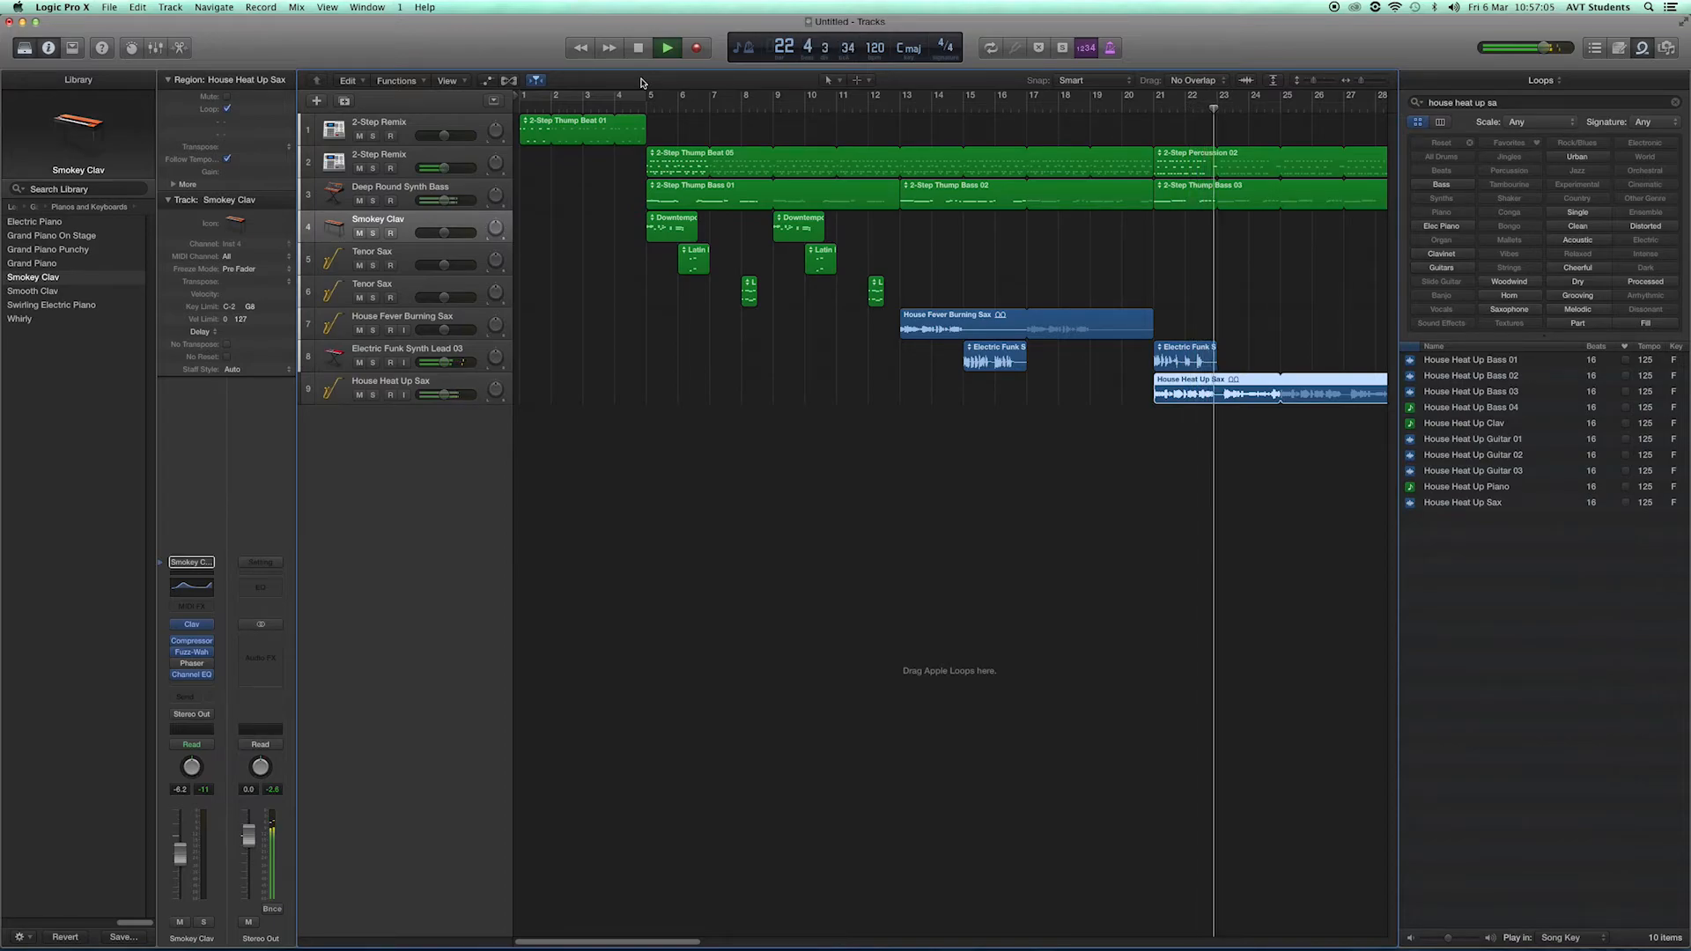
key("space")
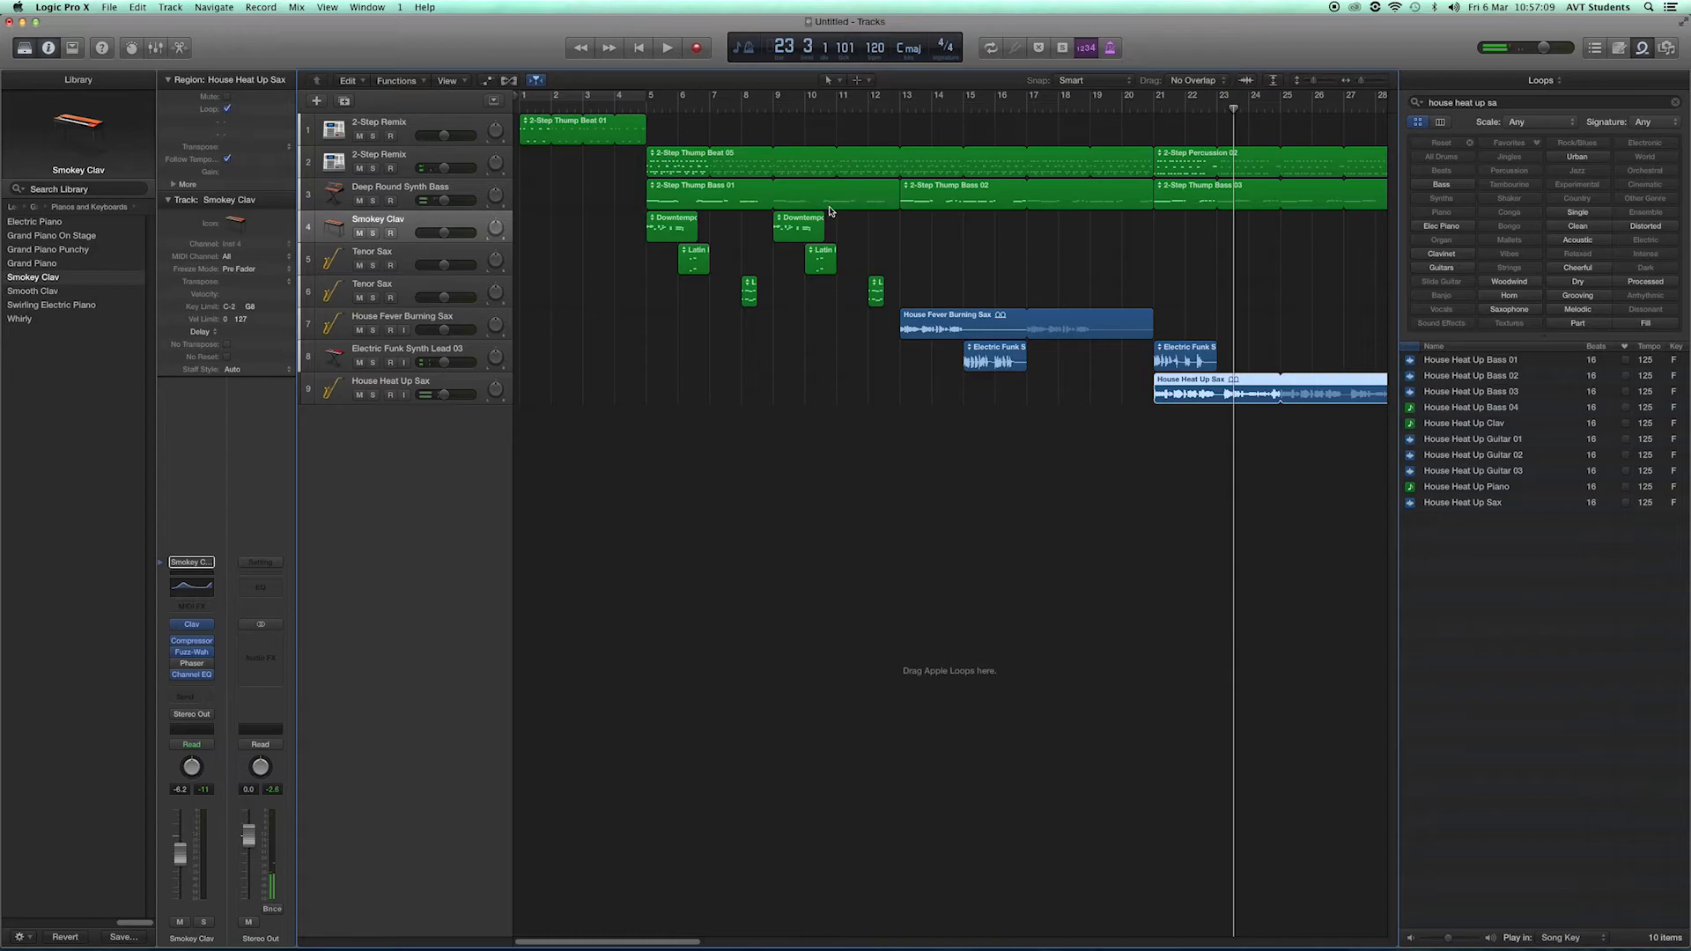
Move the second Electric Funk Synth Lead 03 region from bar 21 to bar 19
left_click(1111, 483)
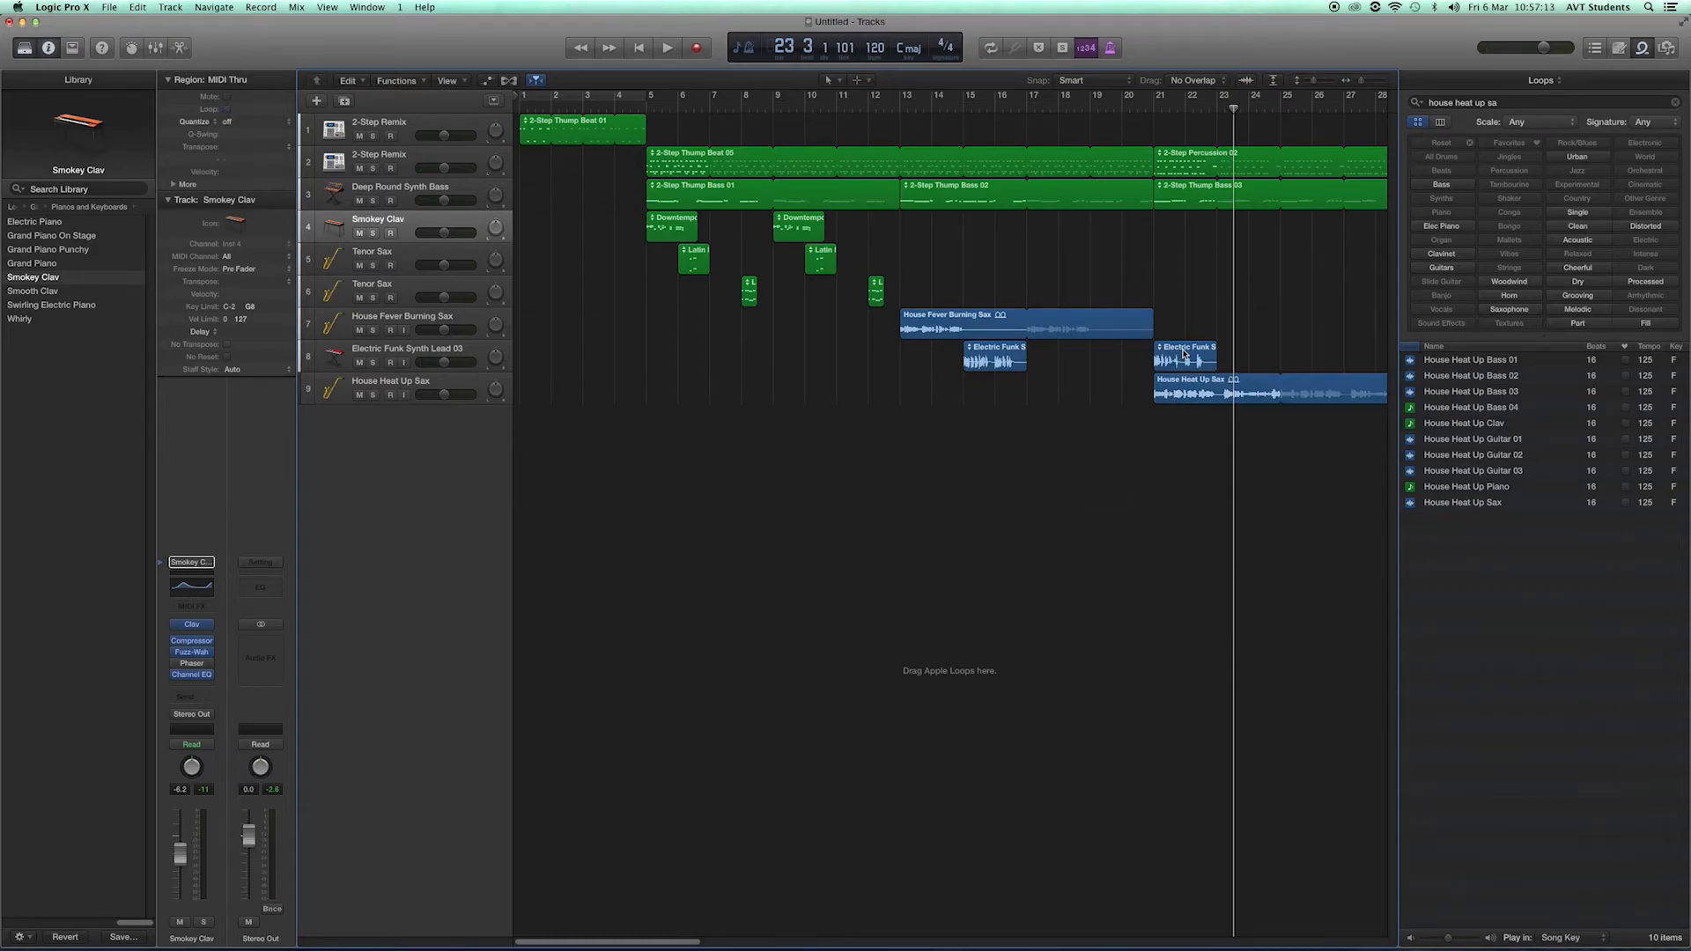
left_click(1190, 351)
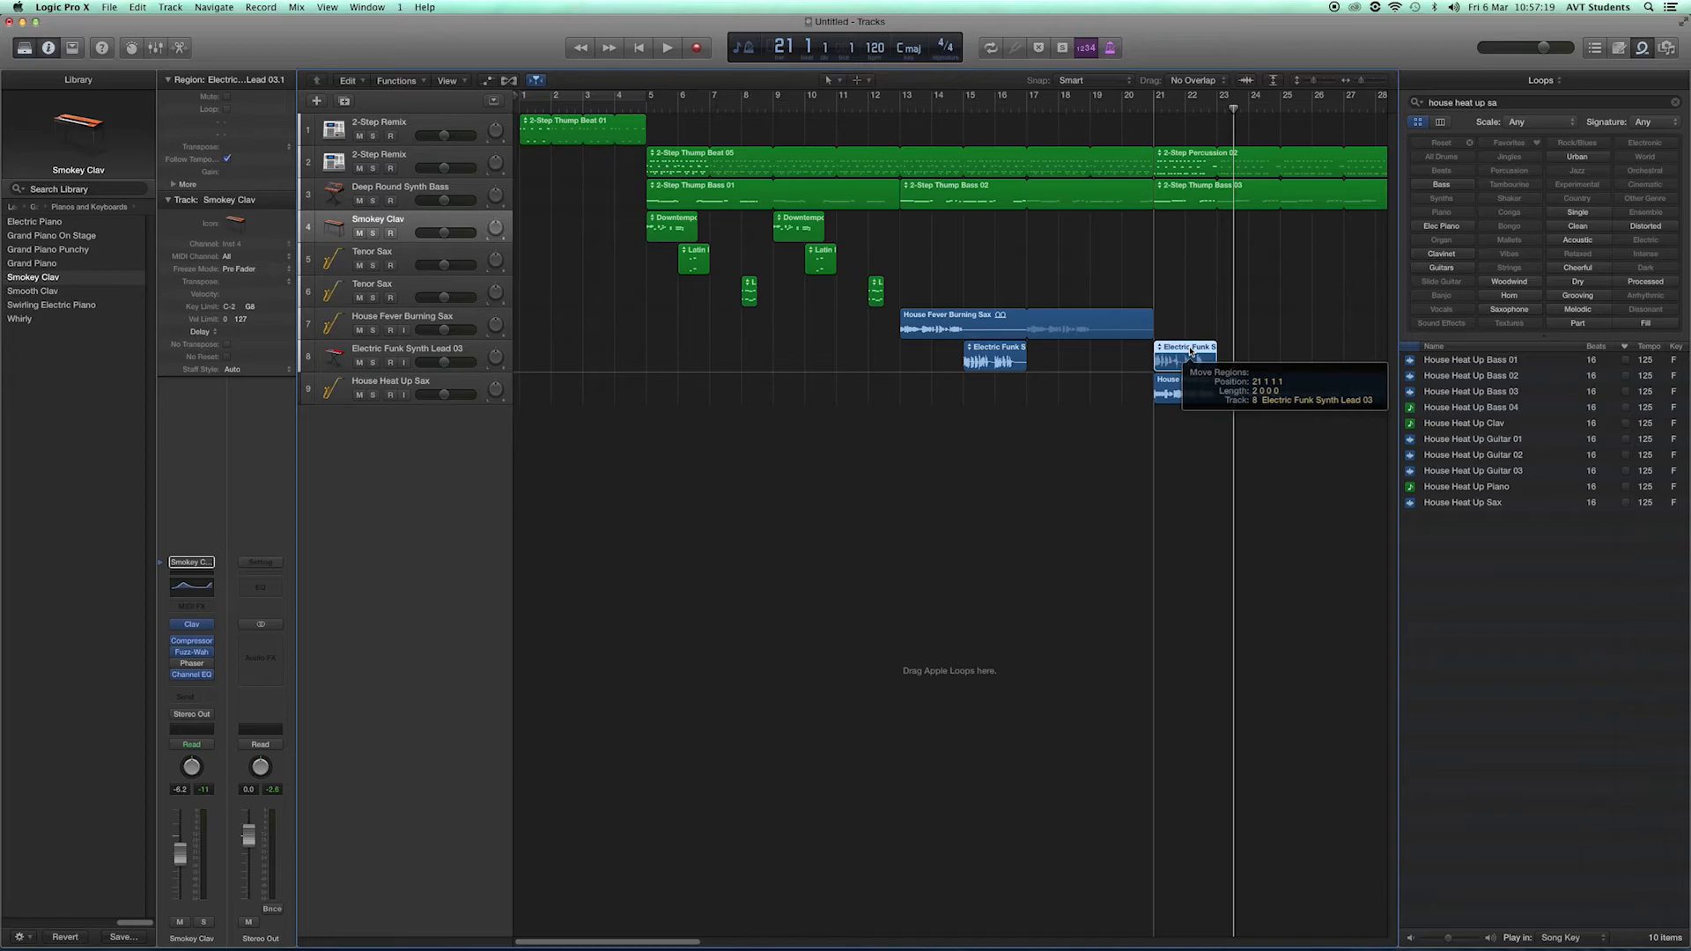
left_click_drag(1190, 351, 1130, 353)
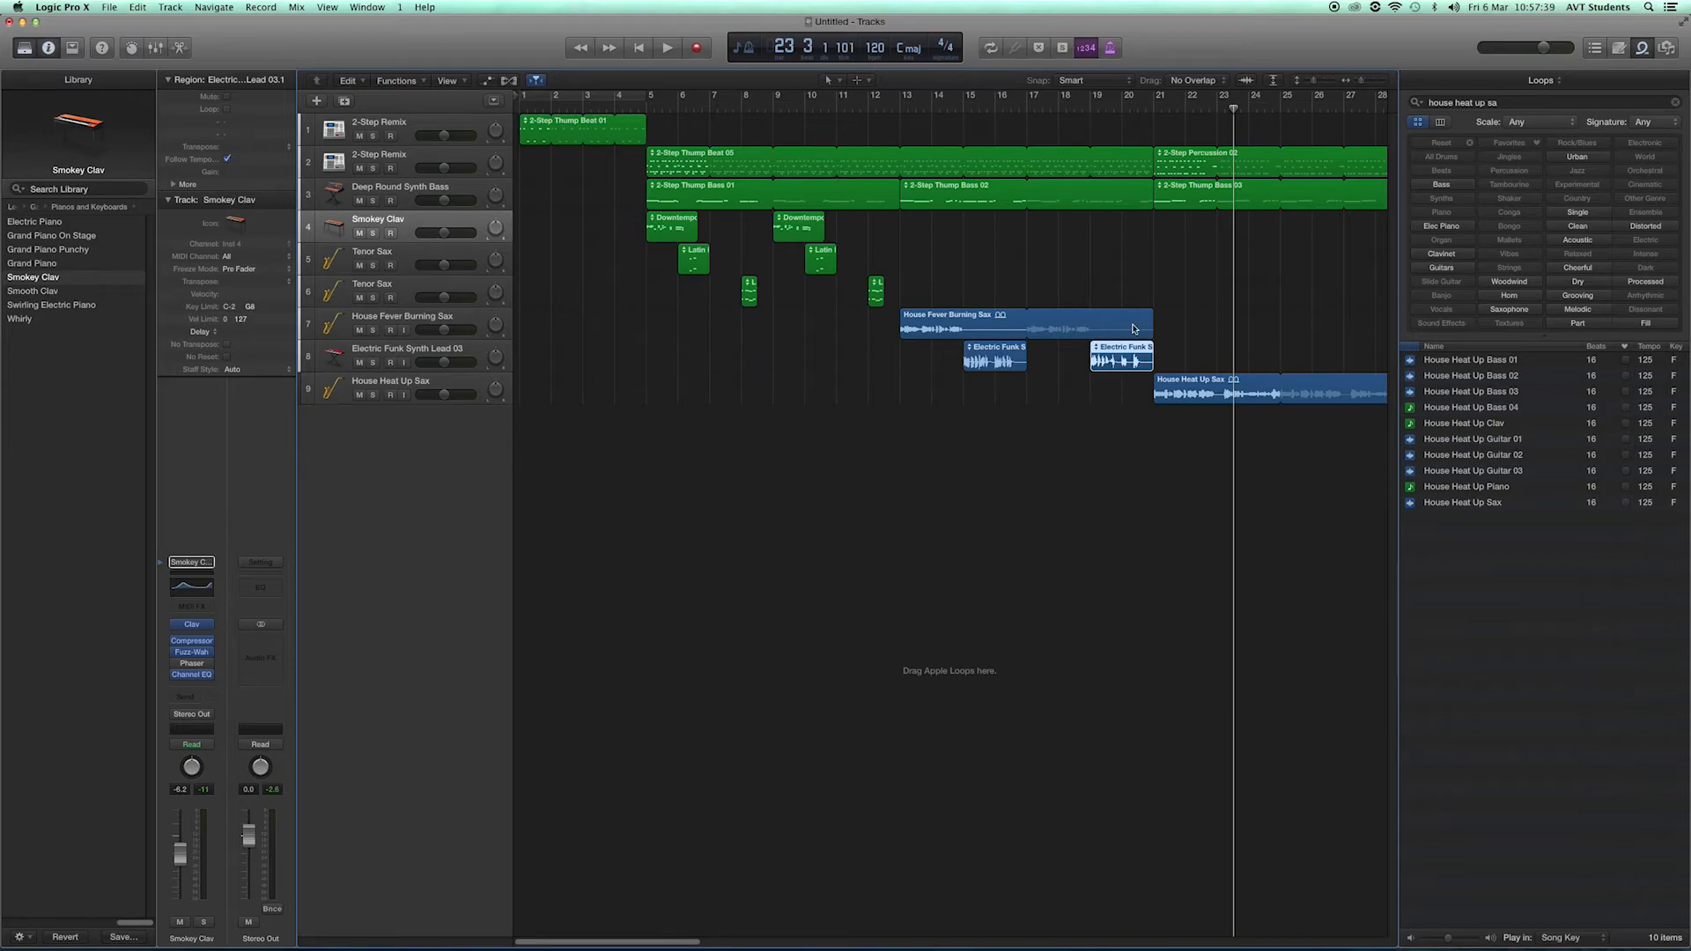
Play from bar 13 to the end of the arrangement at bar 29 to check the moved synth lead
left_click_drag(1233, 108, 901, 122)
key("space")
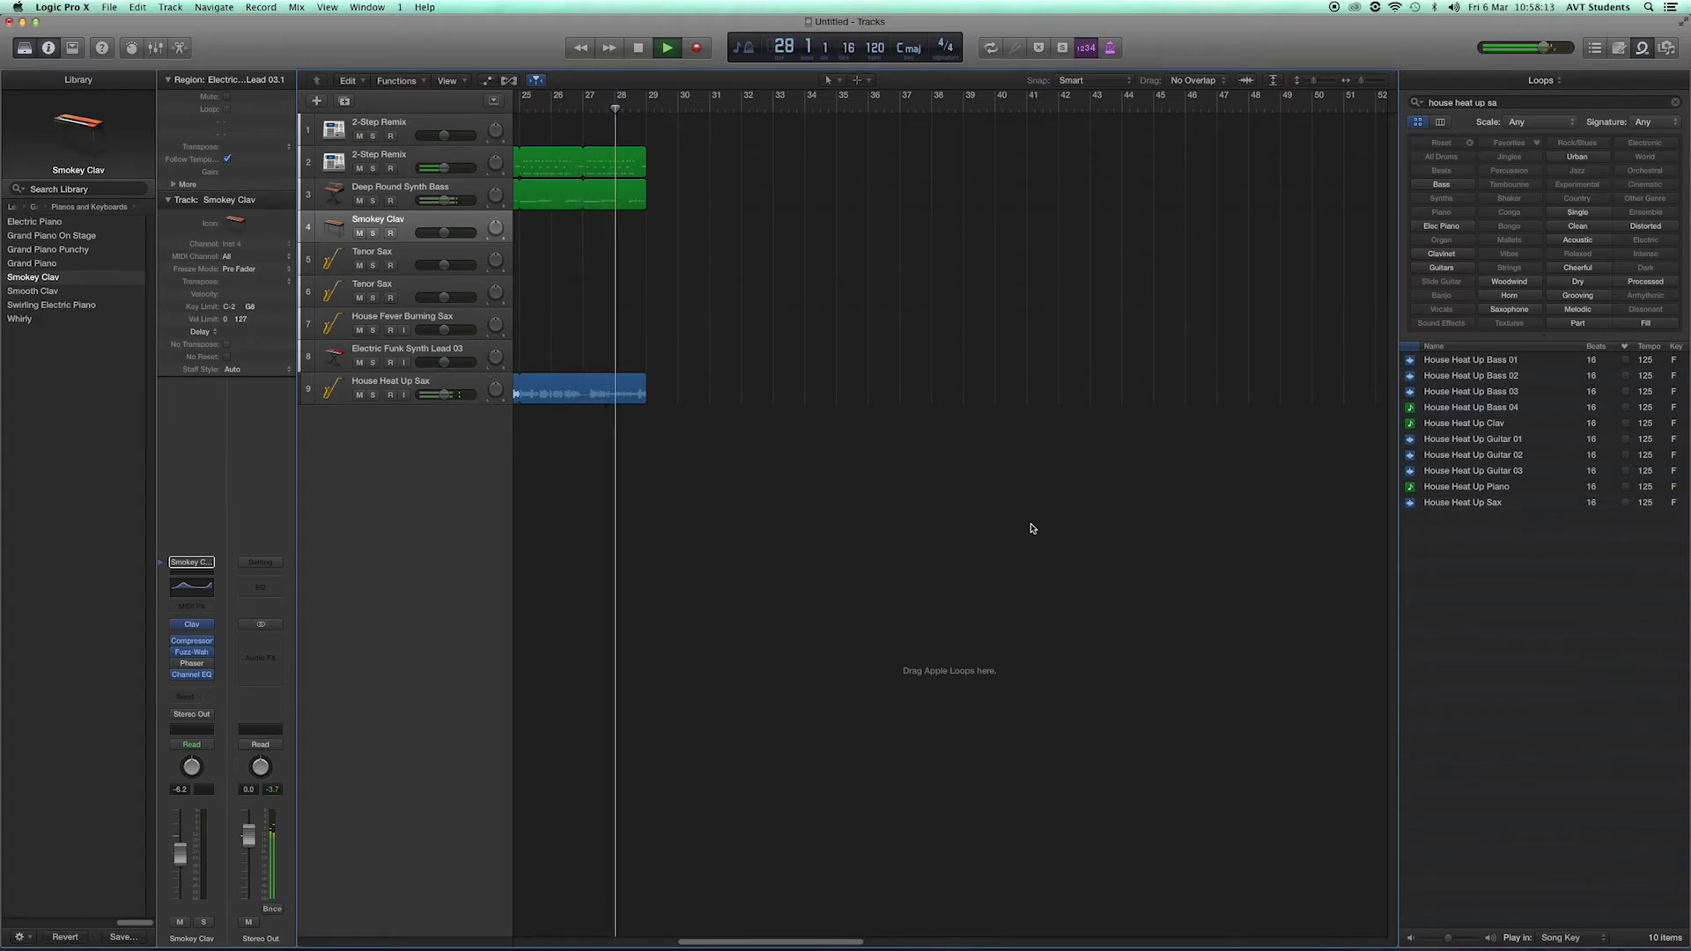
key("space")
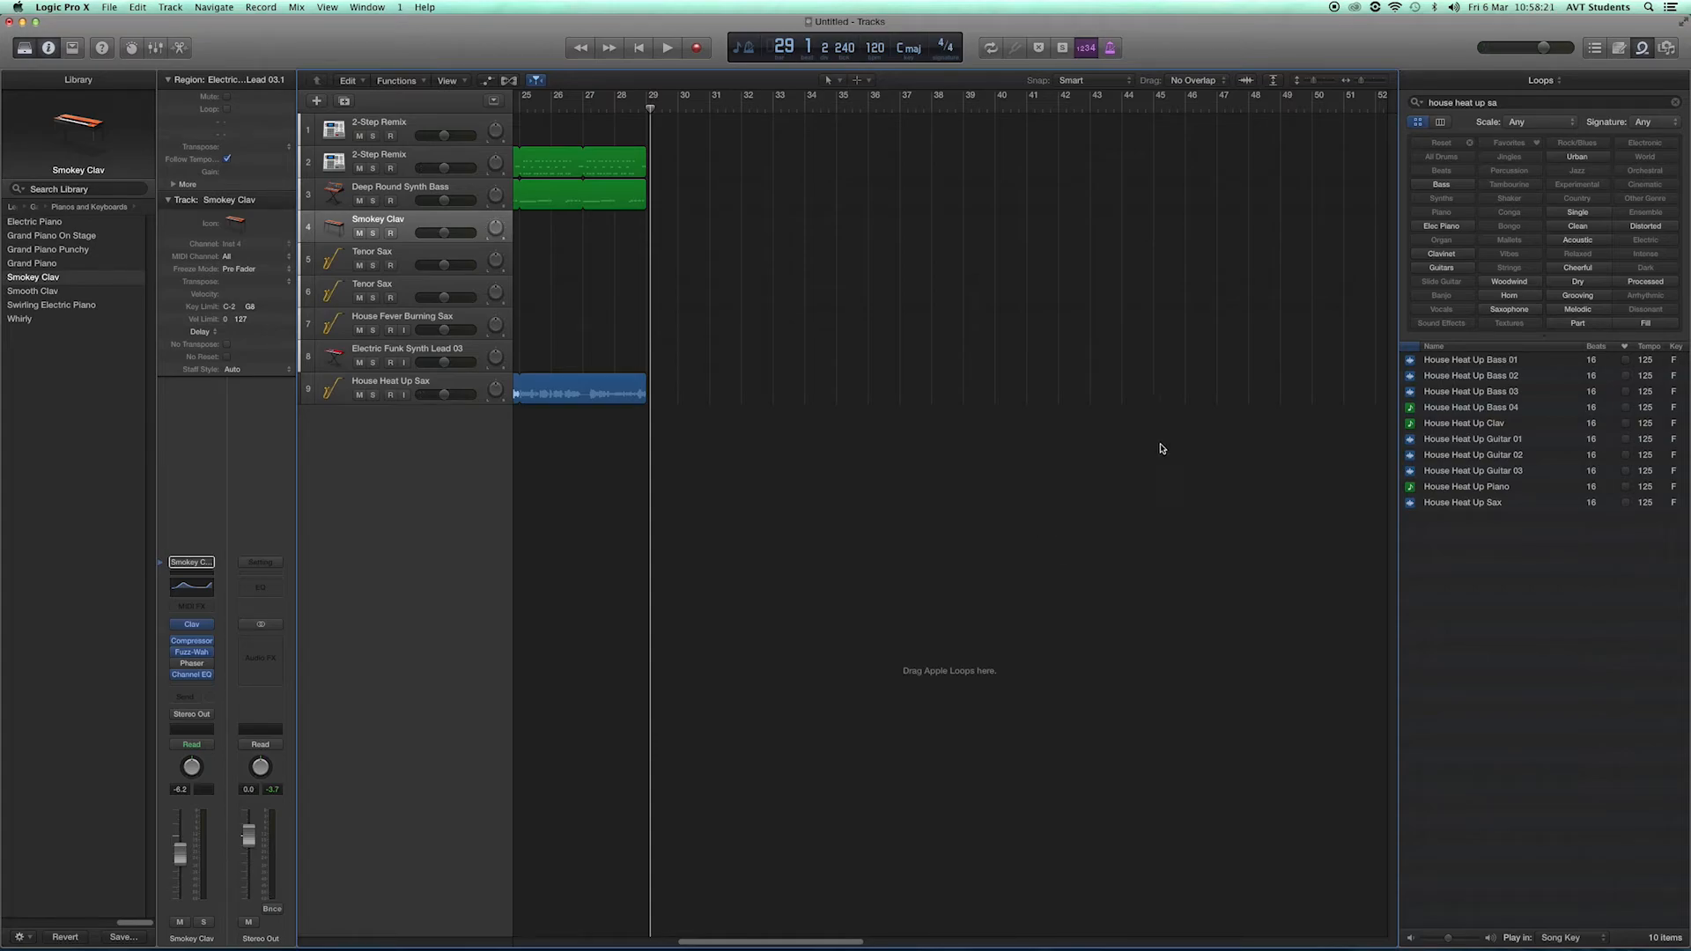
Hide the loop browser and show the mixer below the arrangement
left_click(1644, 48)
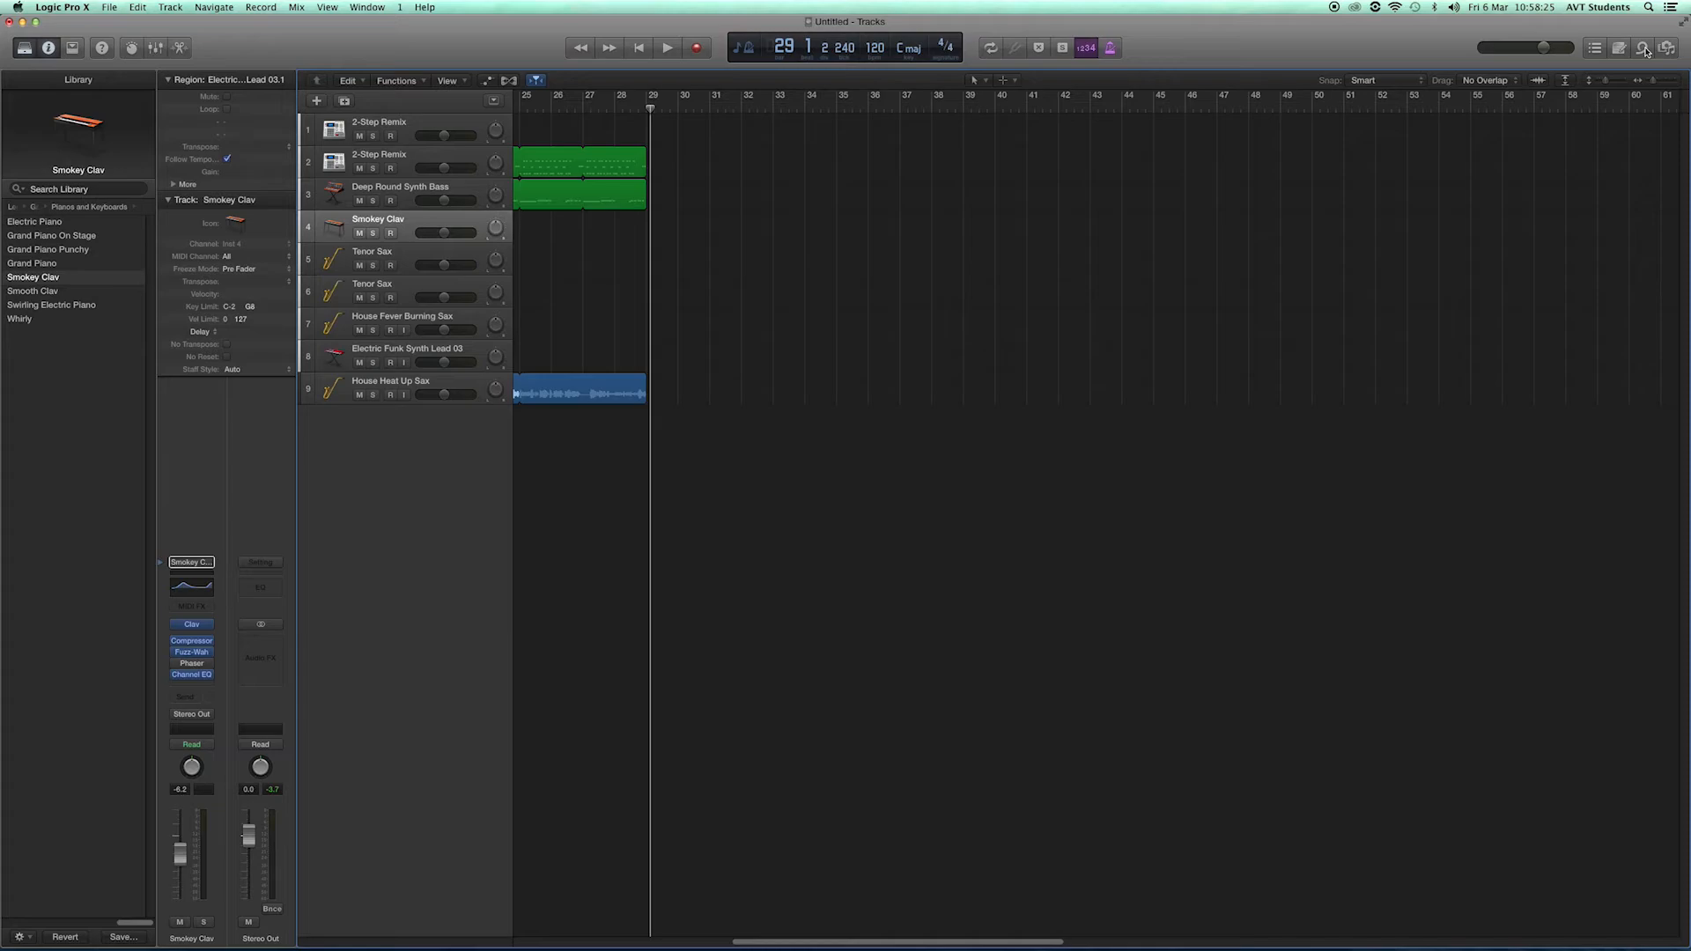
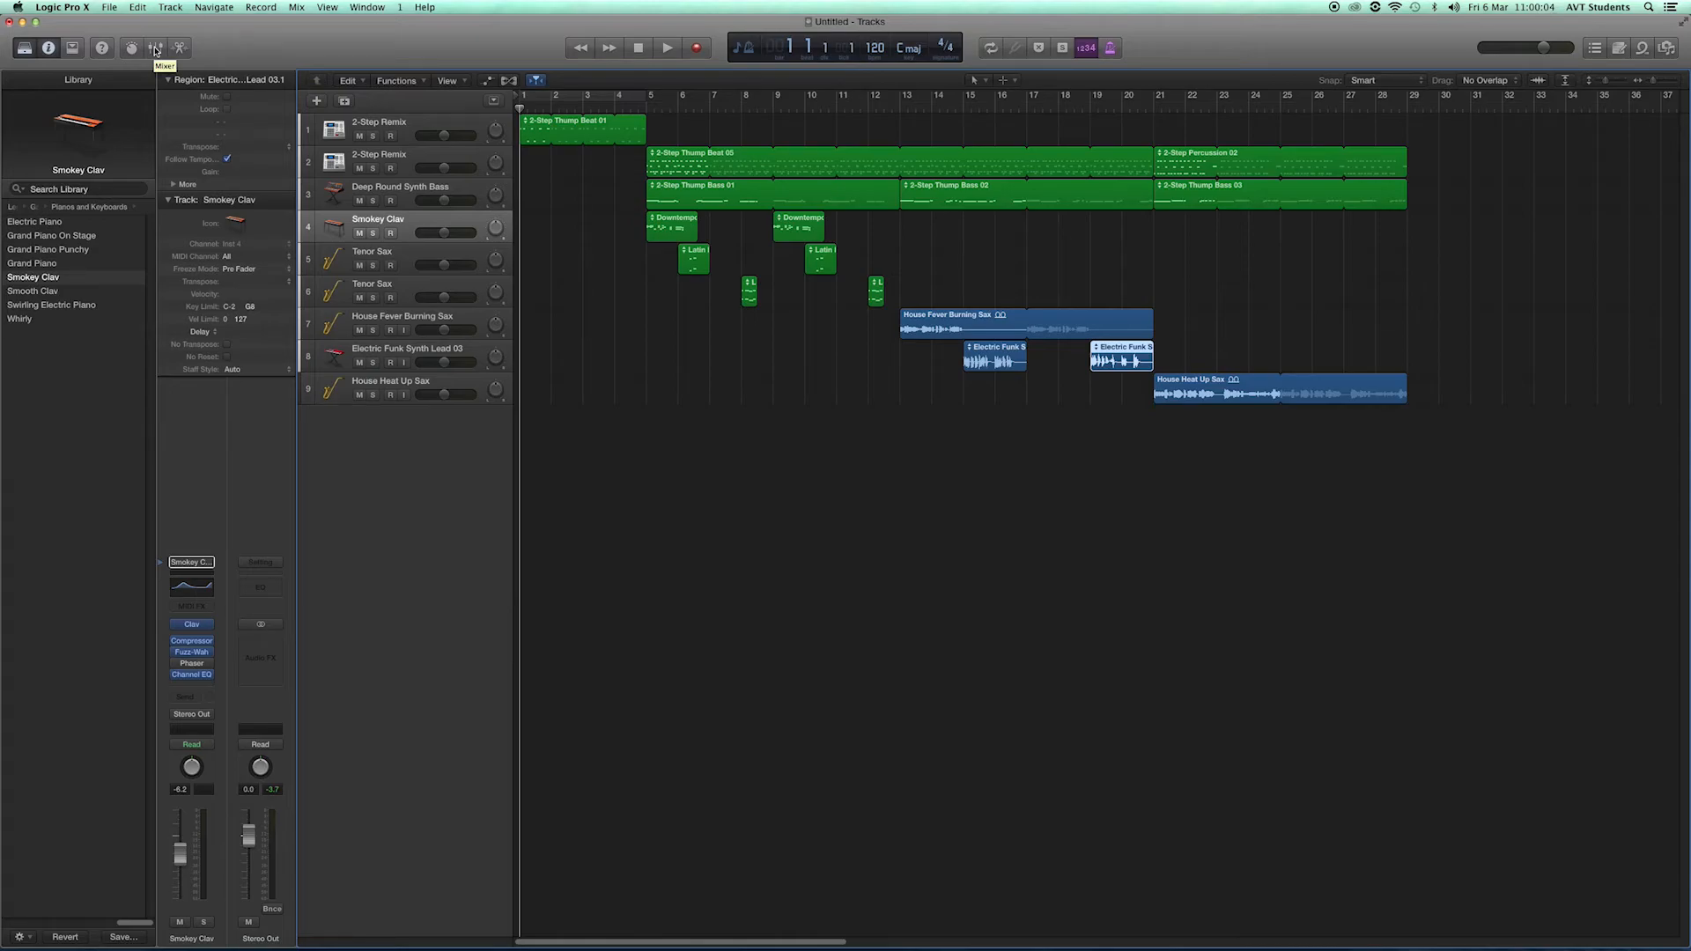
left_click(155, 48)
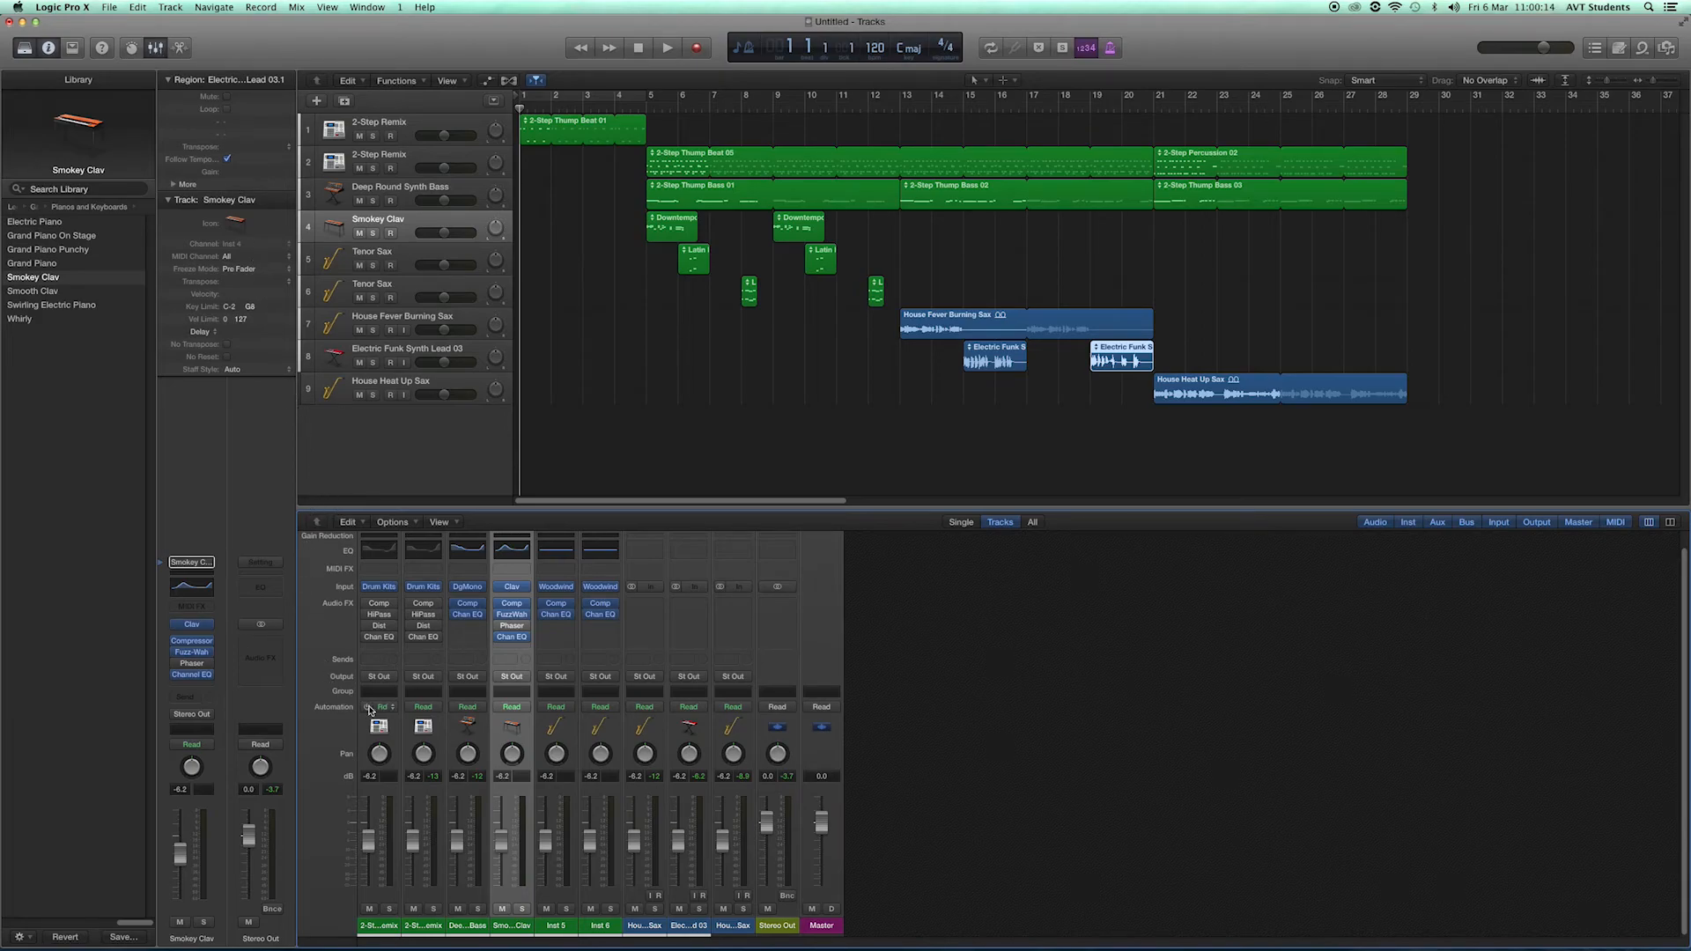
Set the volume of the first 2-Step Remix track to -6 dB and the second 2-Step Remix track to -3 dB
double_click(369, 776)
left_click(445, 130)
double_click(370, 775)
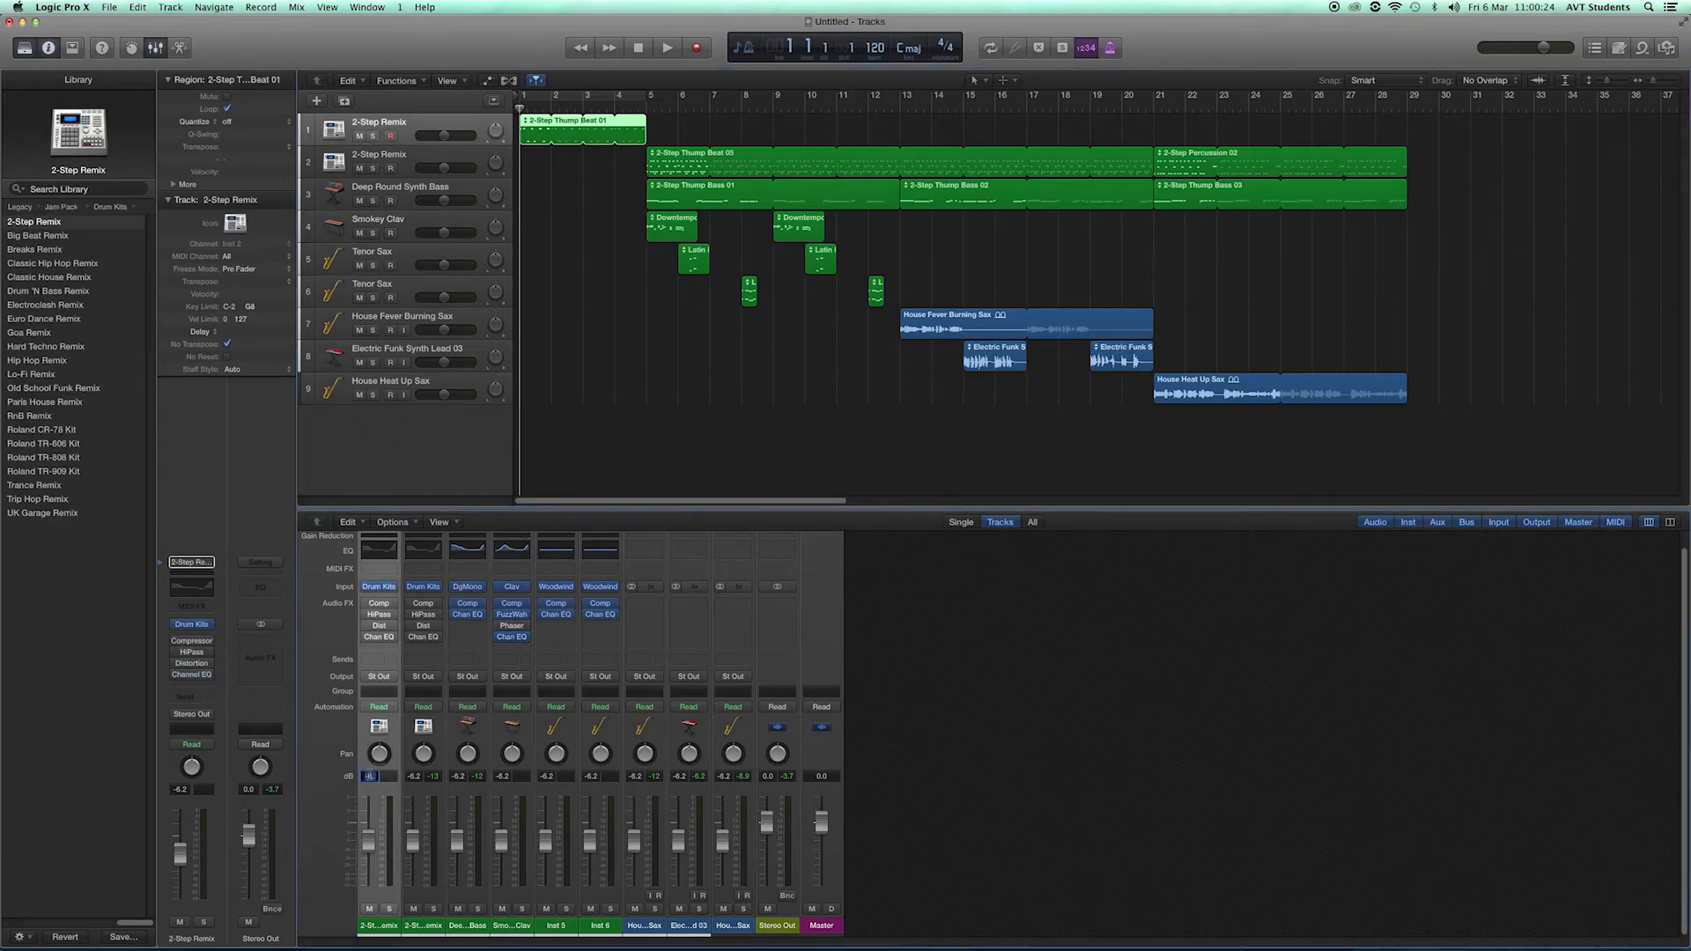
type("-6")
key("Return")
left_click(449, 158)
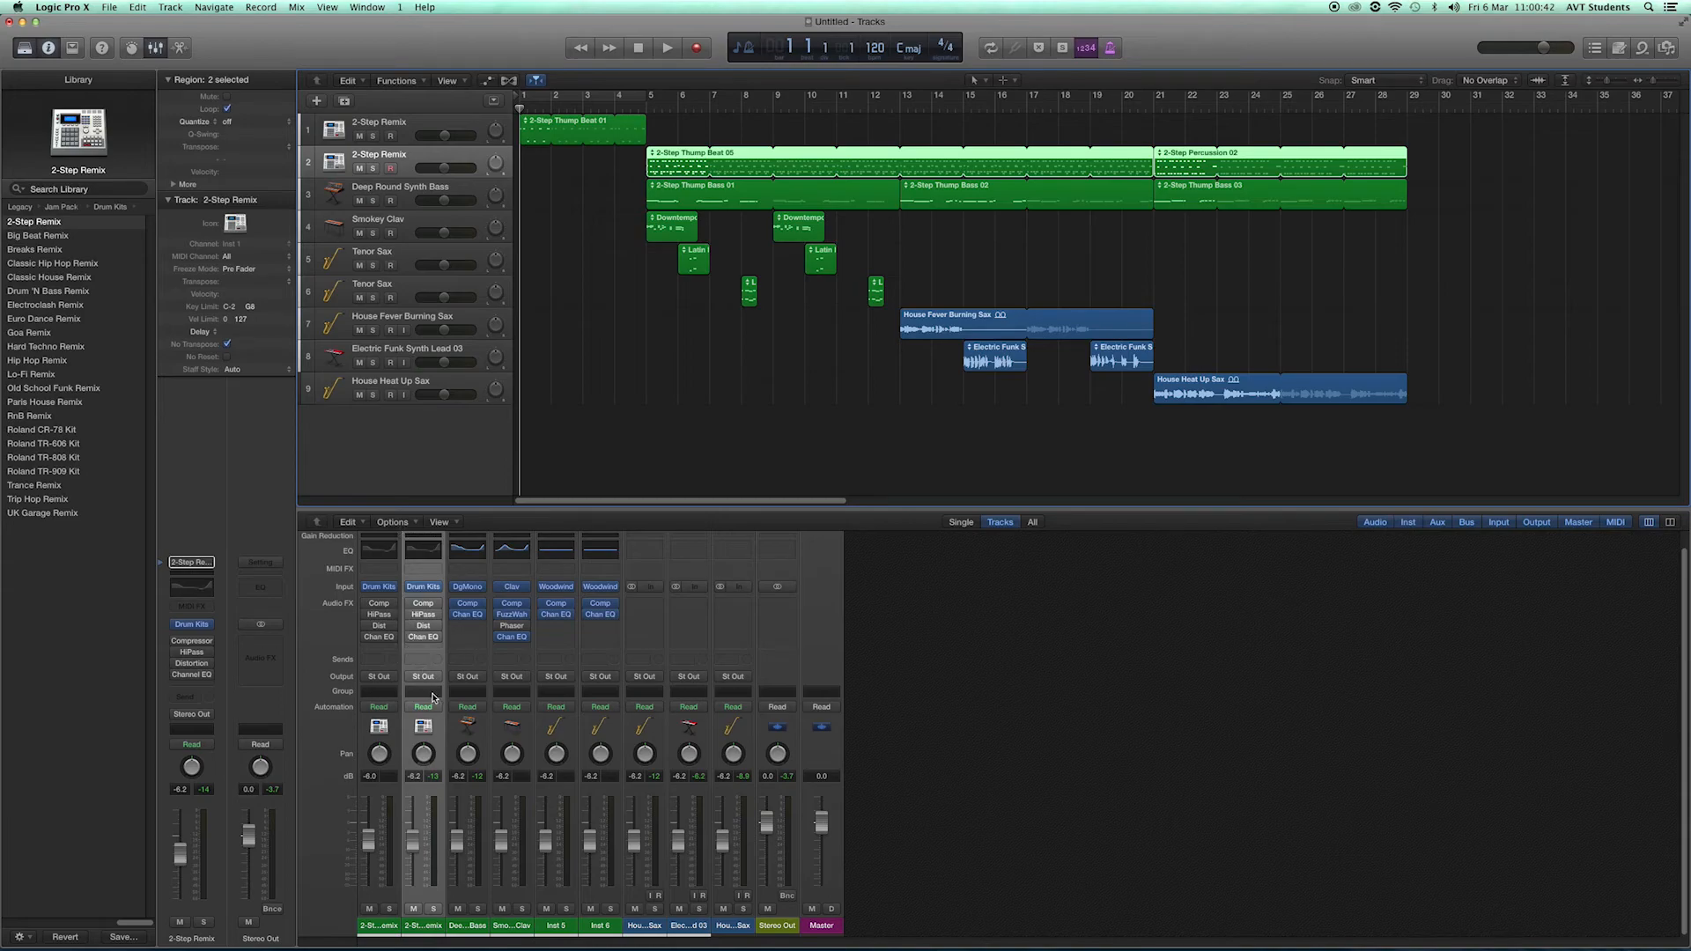
double_click(413, 776)
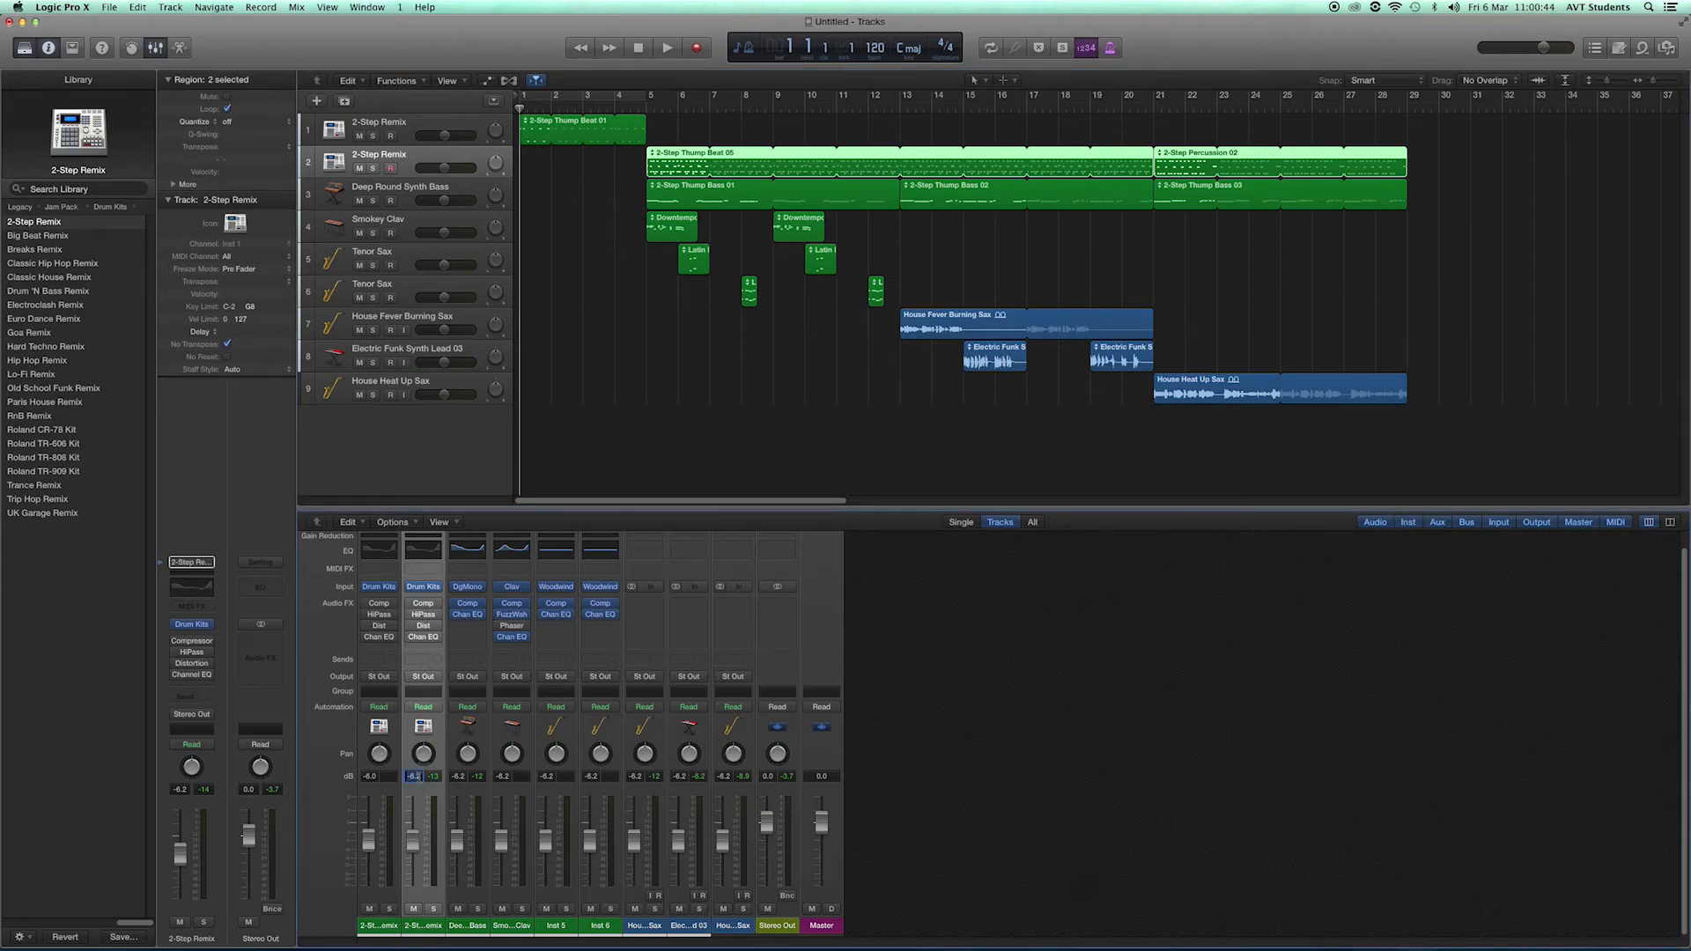
type("-3")
key("Return")
Set the Deep Round Synth Bass volume to -3 dB and the Smokey Clav volume to 1 dB
left_click(483, 740)
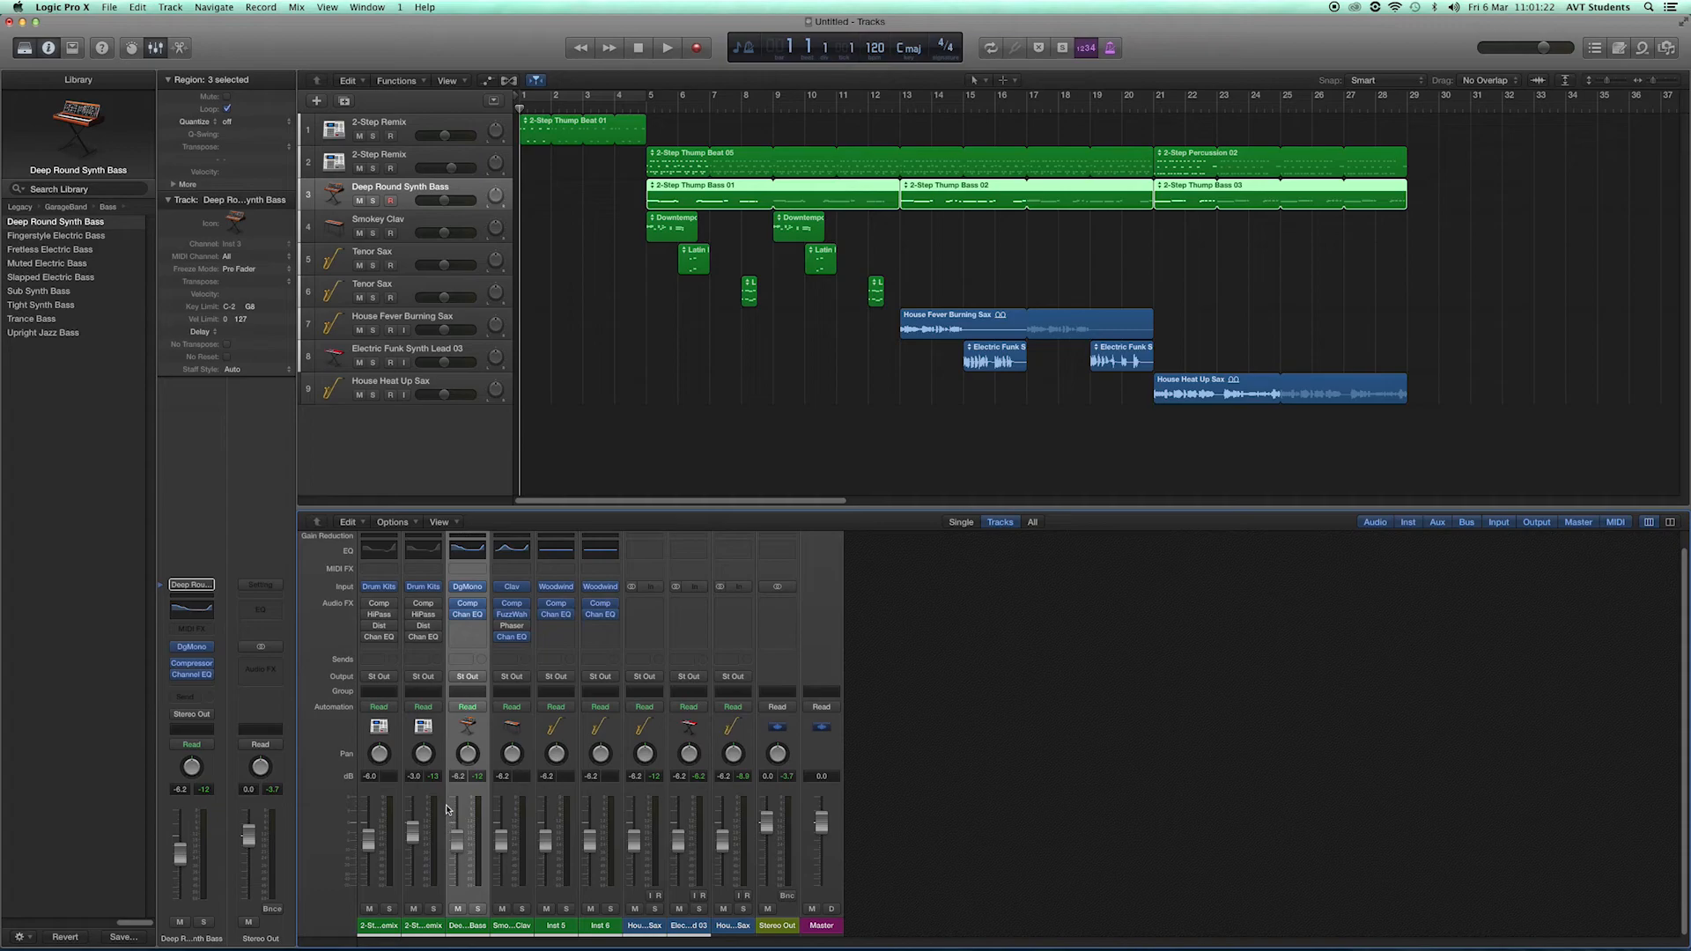
double_click(457, 777)
type("-3")
key("Return")
left_click(524, 743)
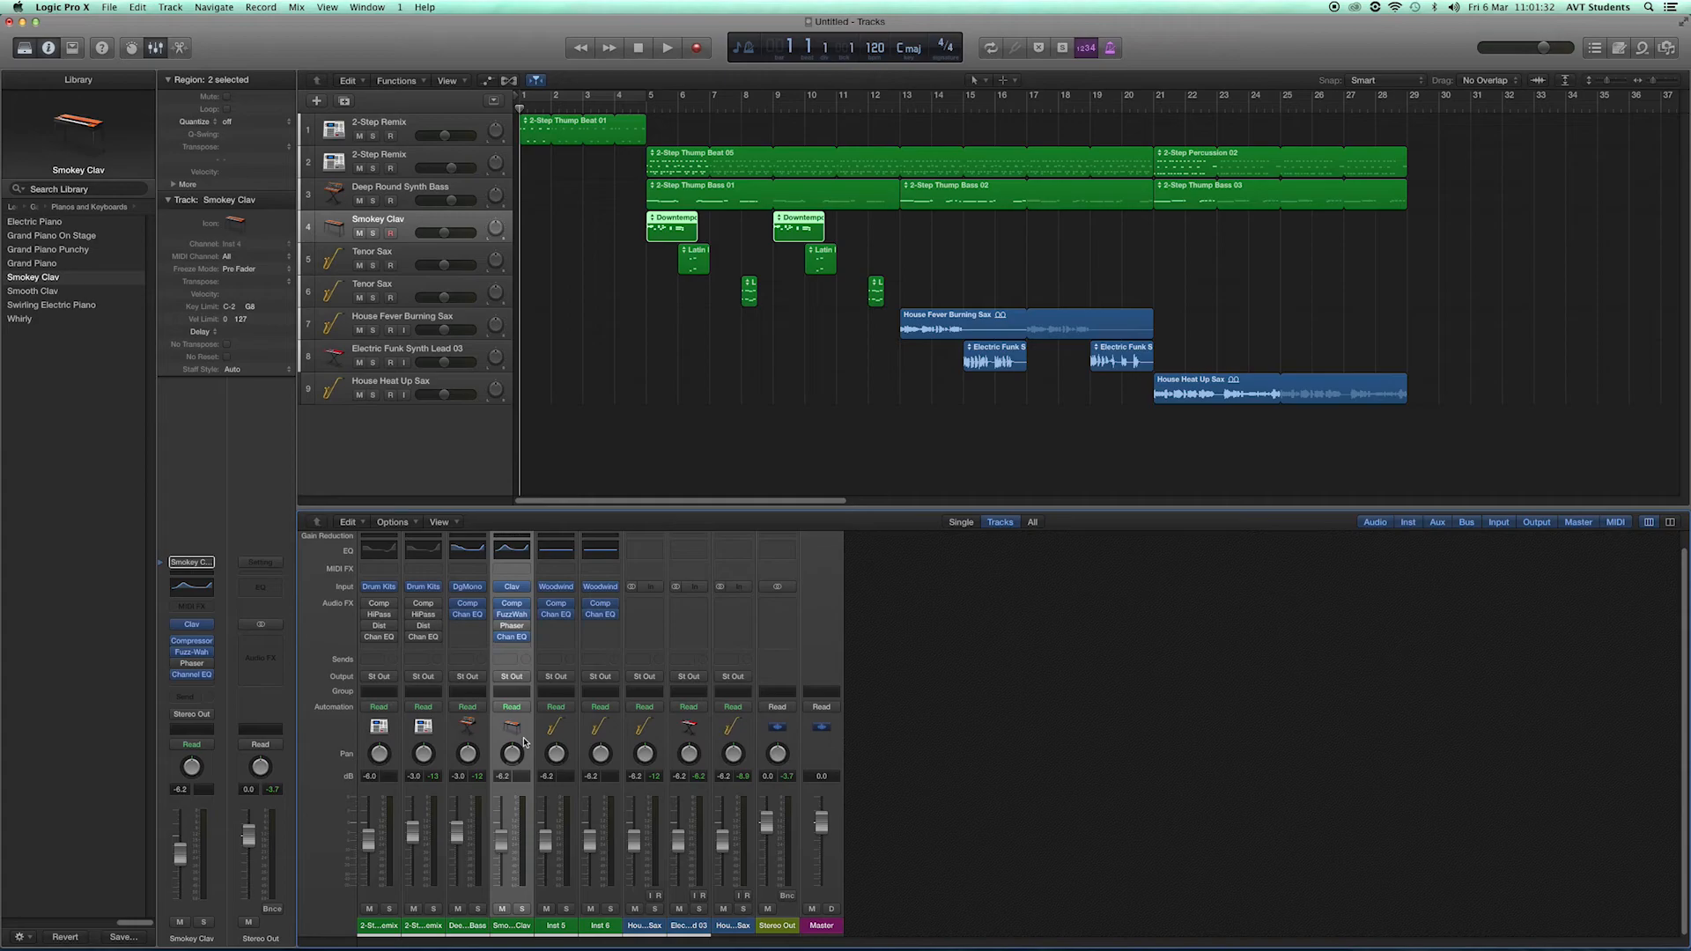
double_click(502, 776)
type("1")
key("Return")
Set the volume of both Tenor Sax tracks to -9 dB
left_click(568, 735)
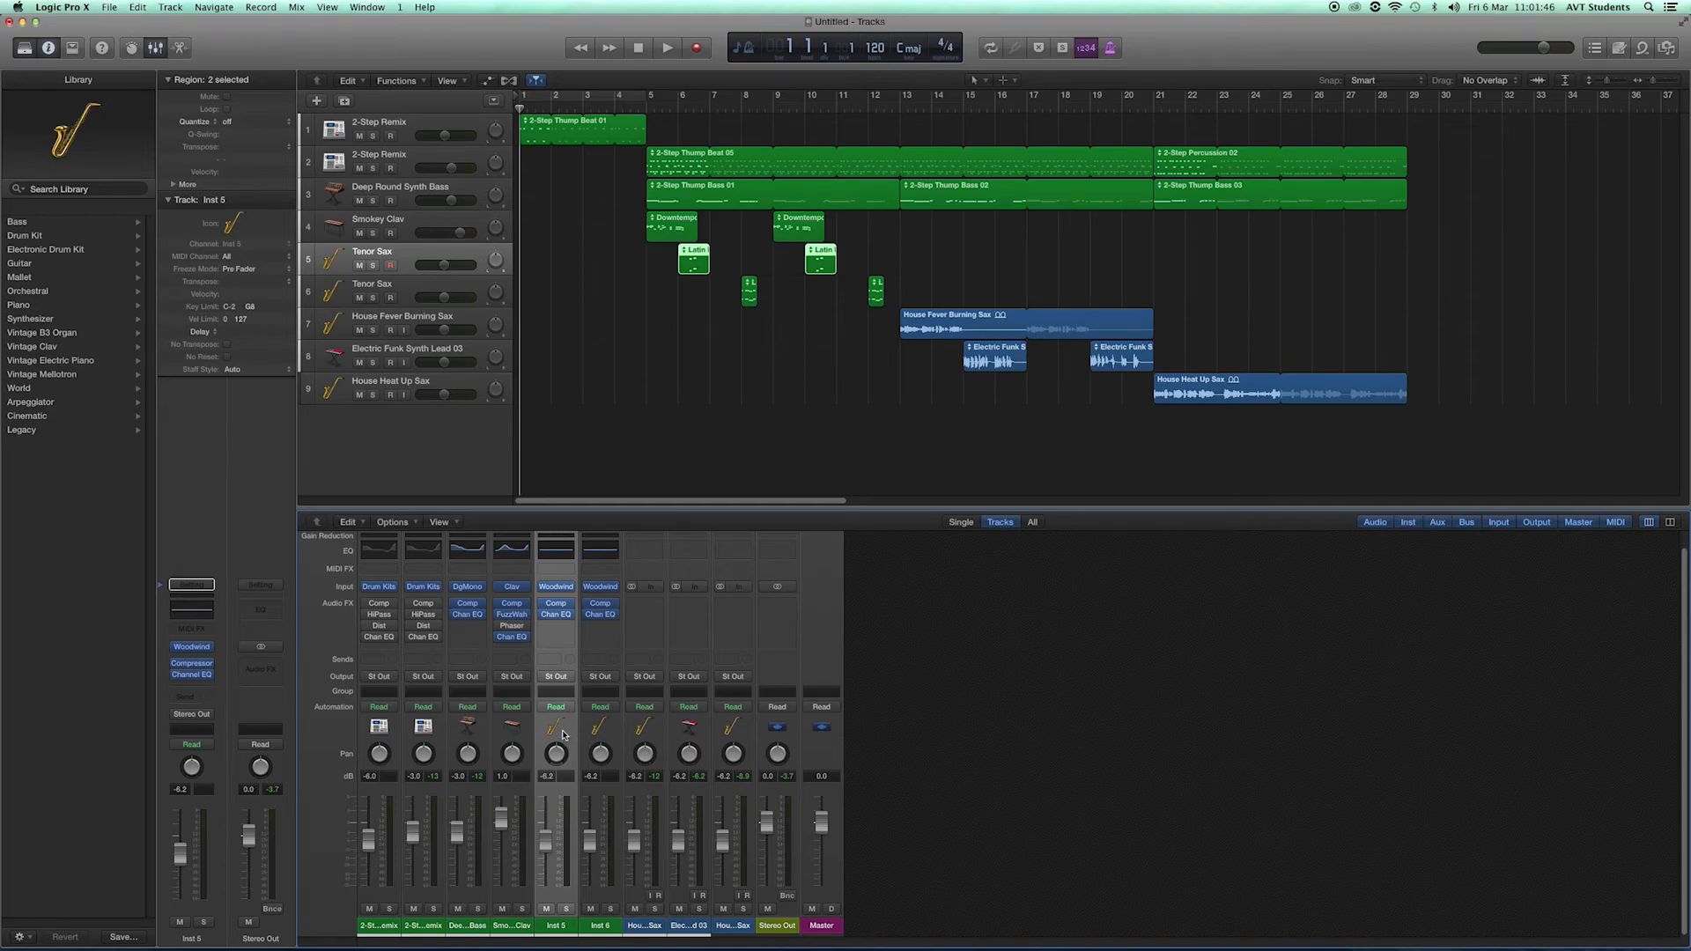
double_click(547, 776)
type("-9")
key("Return")
left_click(616, 739)
double_click(592, 777)
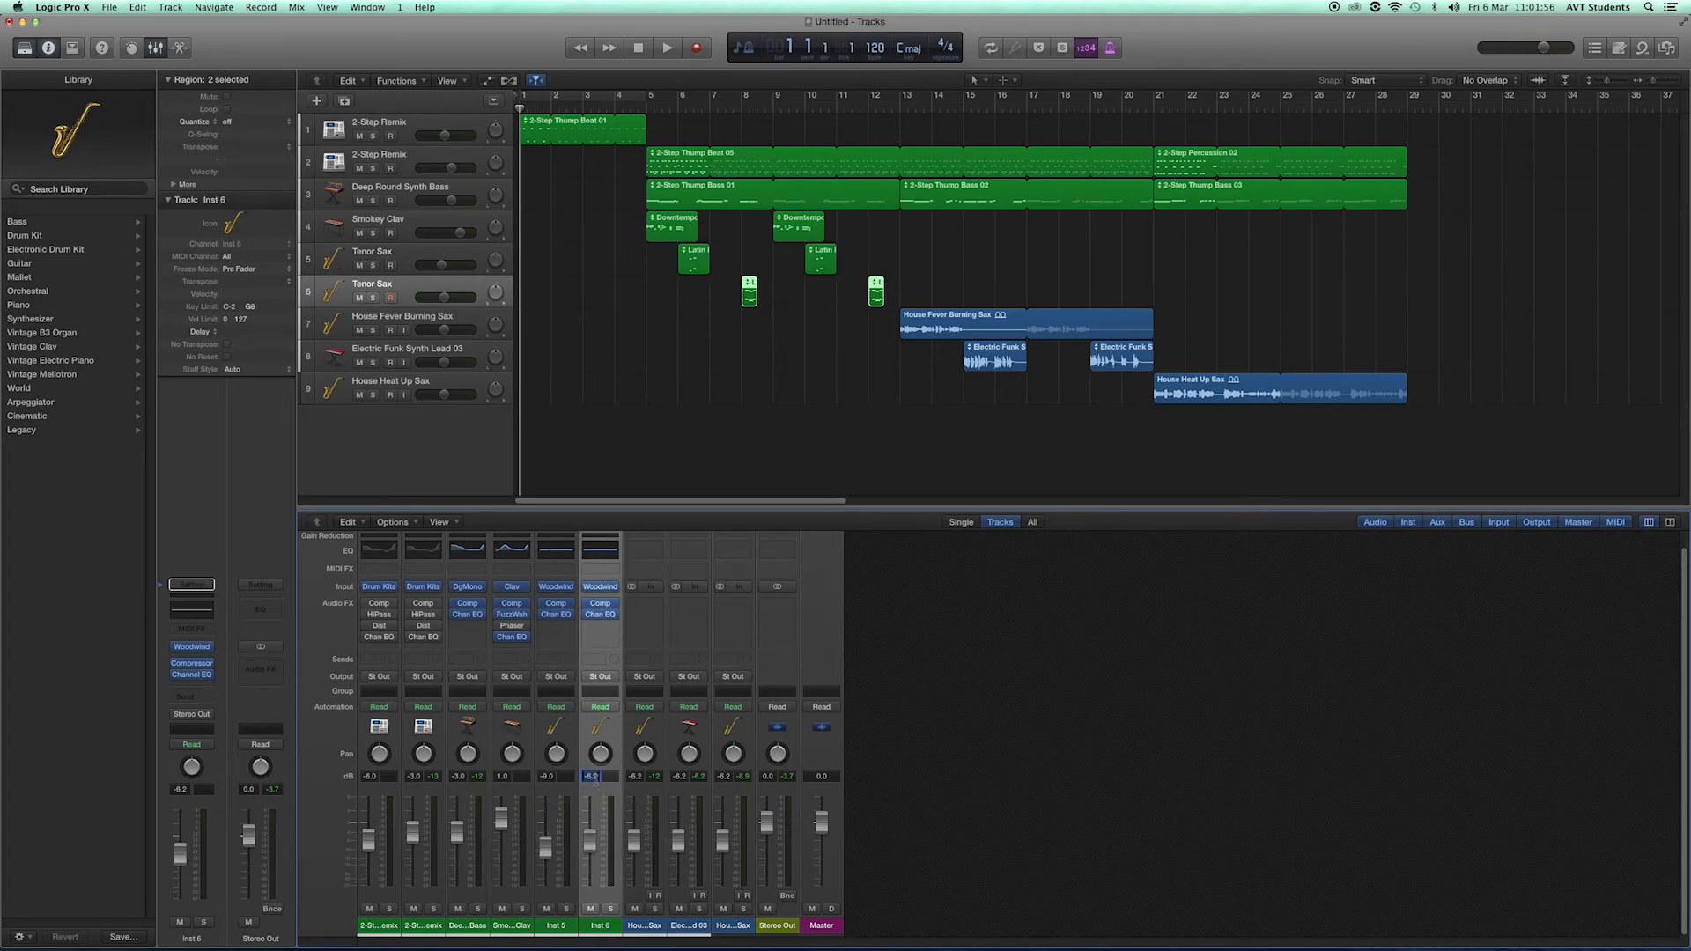
type("-9")
key("Return")
Set the House Fever Burning Sax volume to -6 dB and the Electric Funk Synth Lead 03 volume to -13 dB
left_click(660, 732)
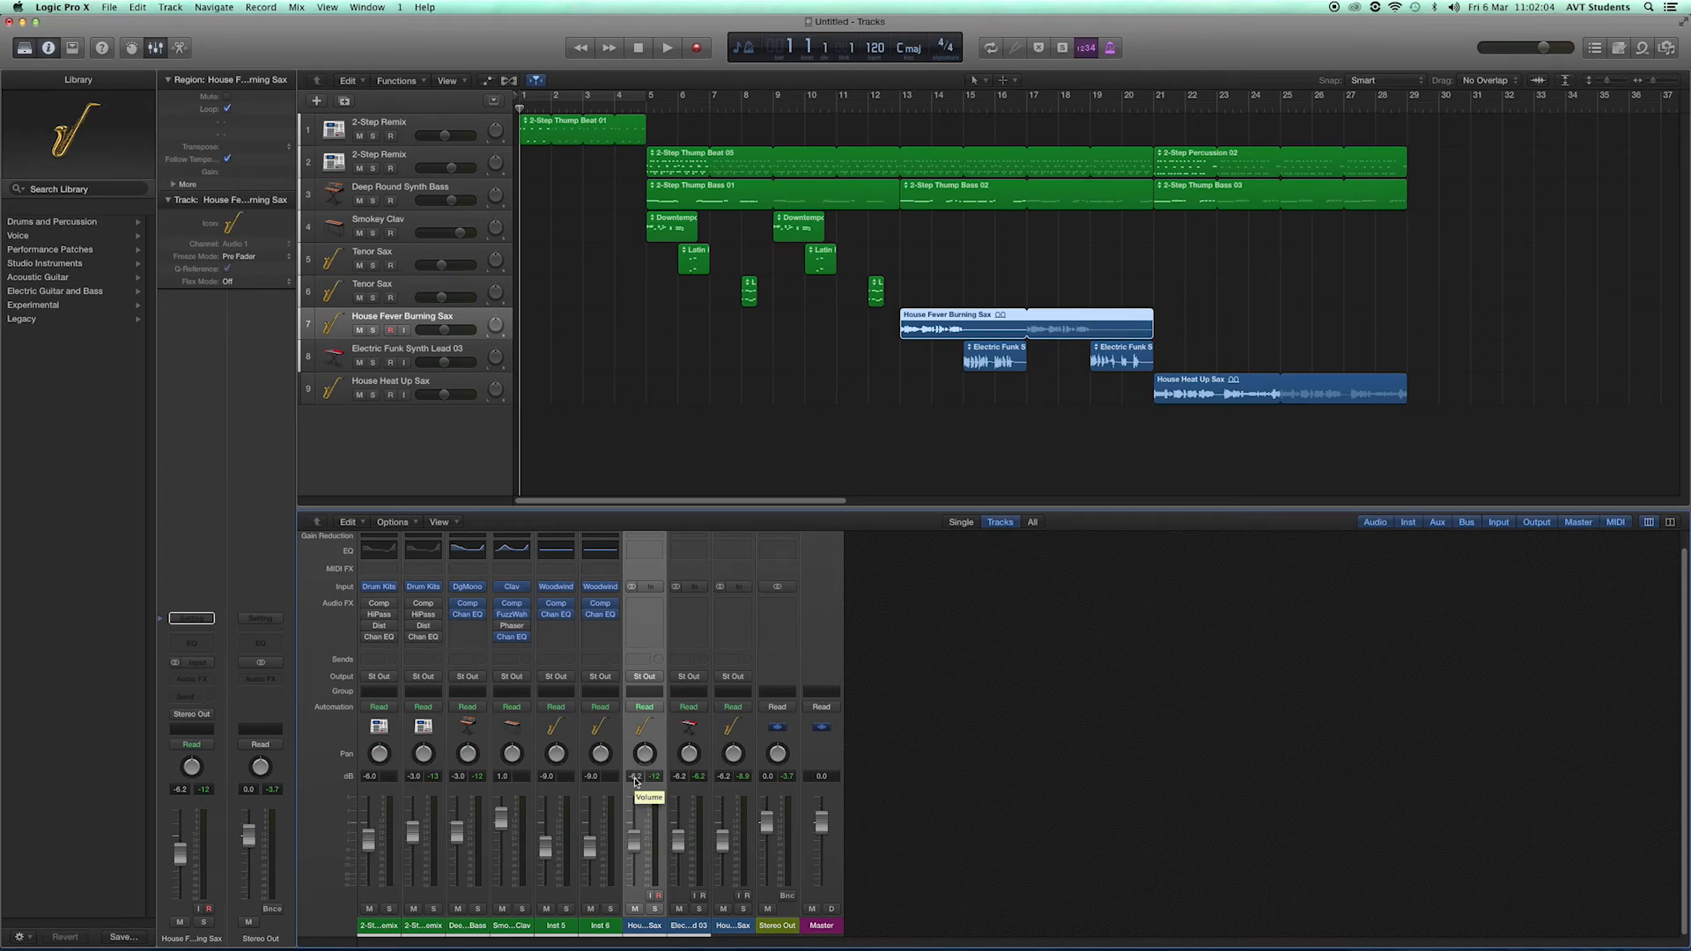
double_click(635, 778)
type("-6")
key("Return")
left_click(695, 768)
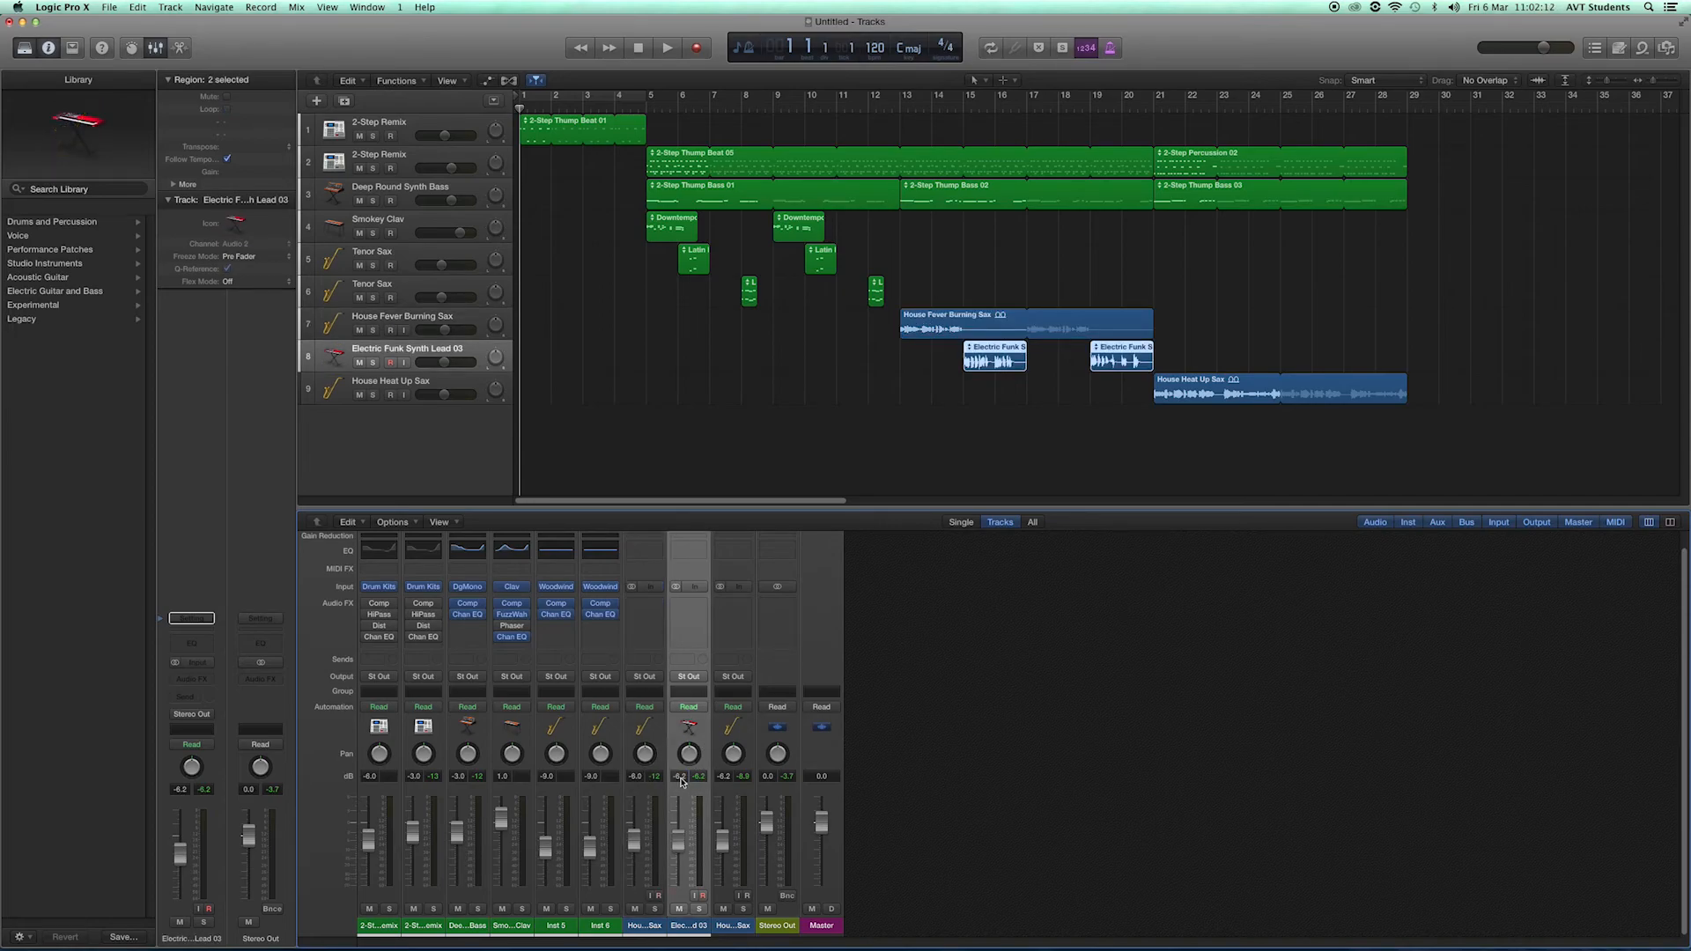
double_click(680, 778)
type("-13")
key("Return")
Set the House Heat Up Sax track's volume to -3.5 dB
left_click(746, 737)
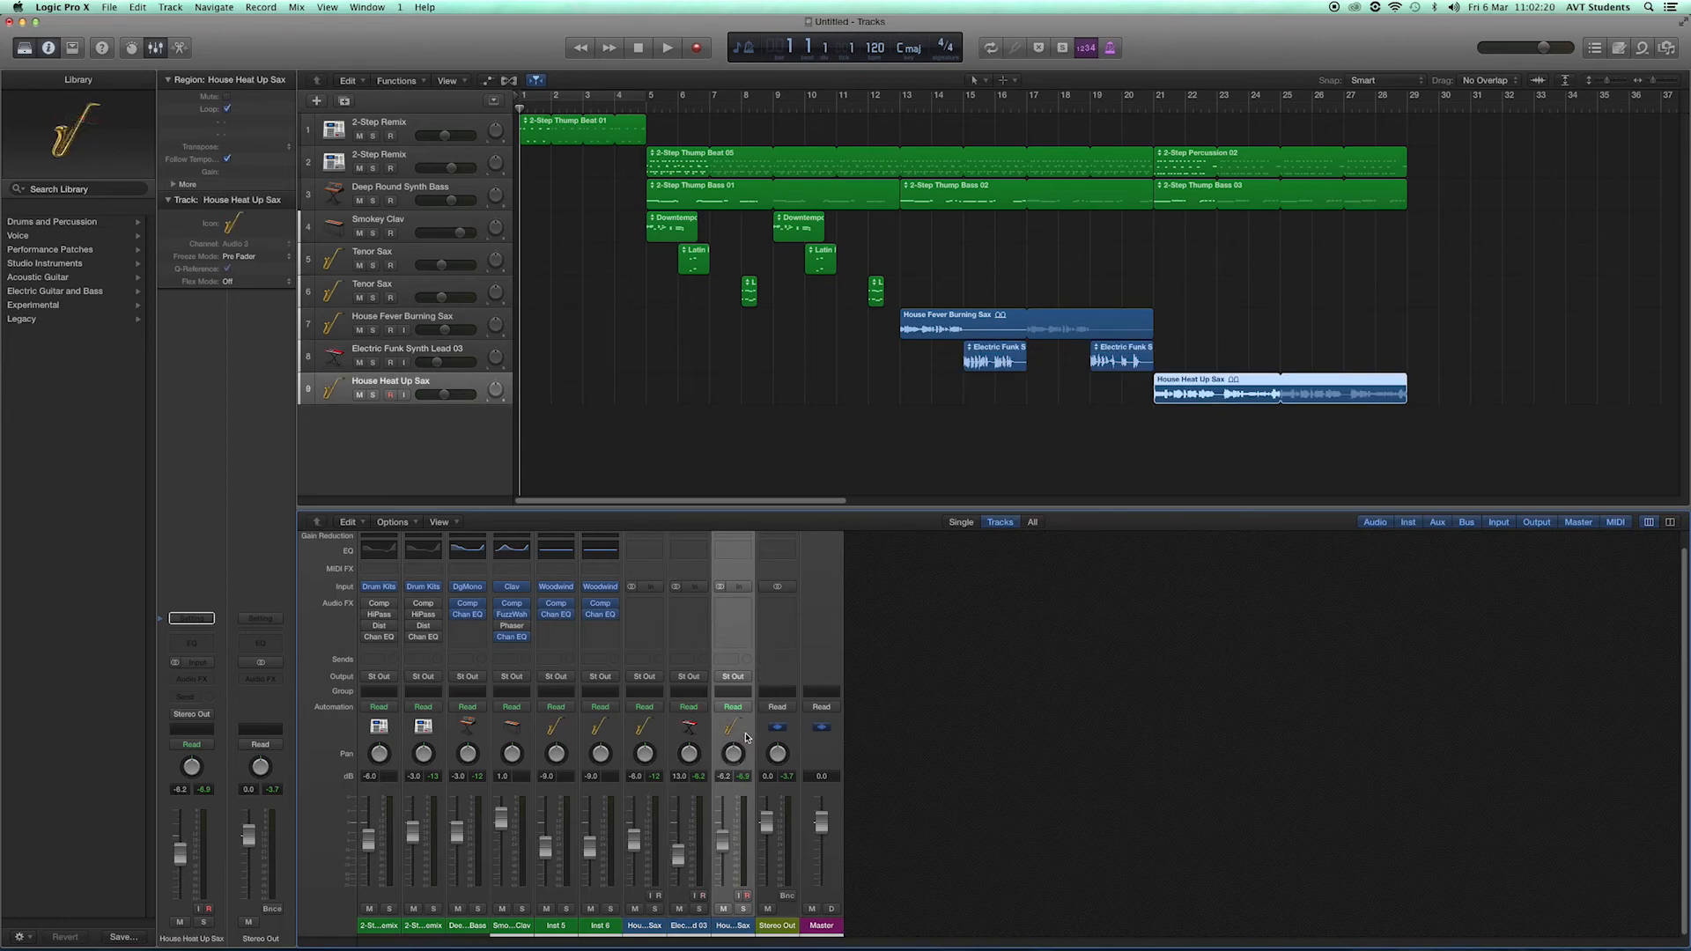
double_click(723, 776)
type("-3.5")
key("Return")
Play the whole arrangement from bar 1 to bar 29 to check the balanced levels
key("space")
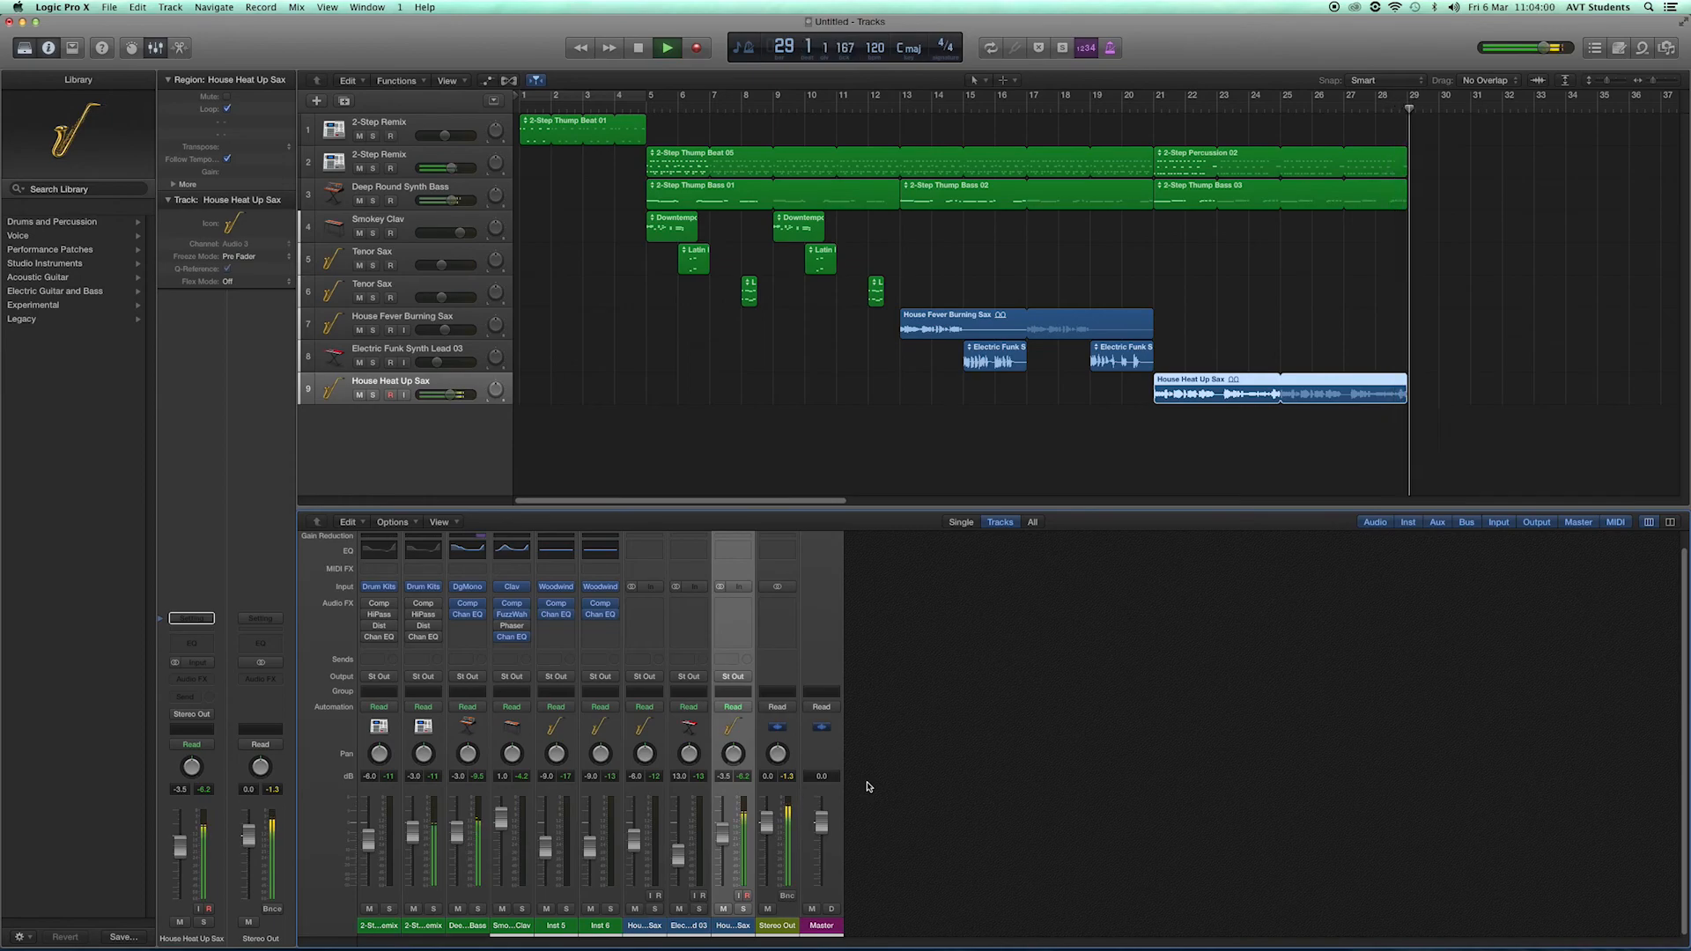
key("space")
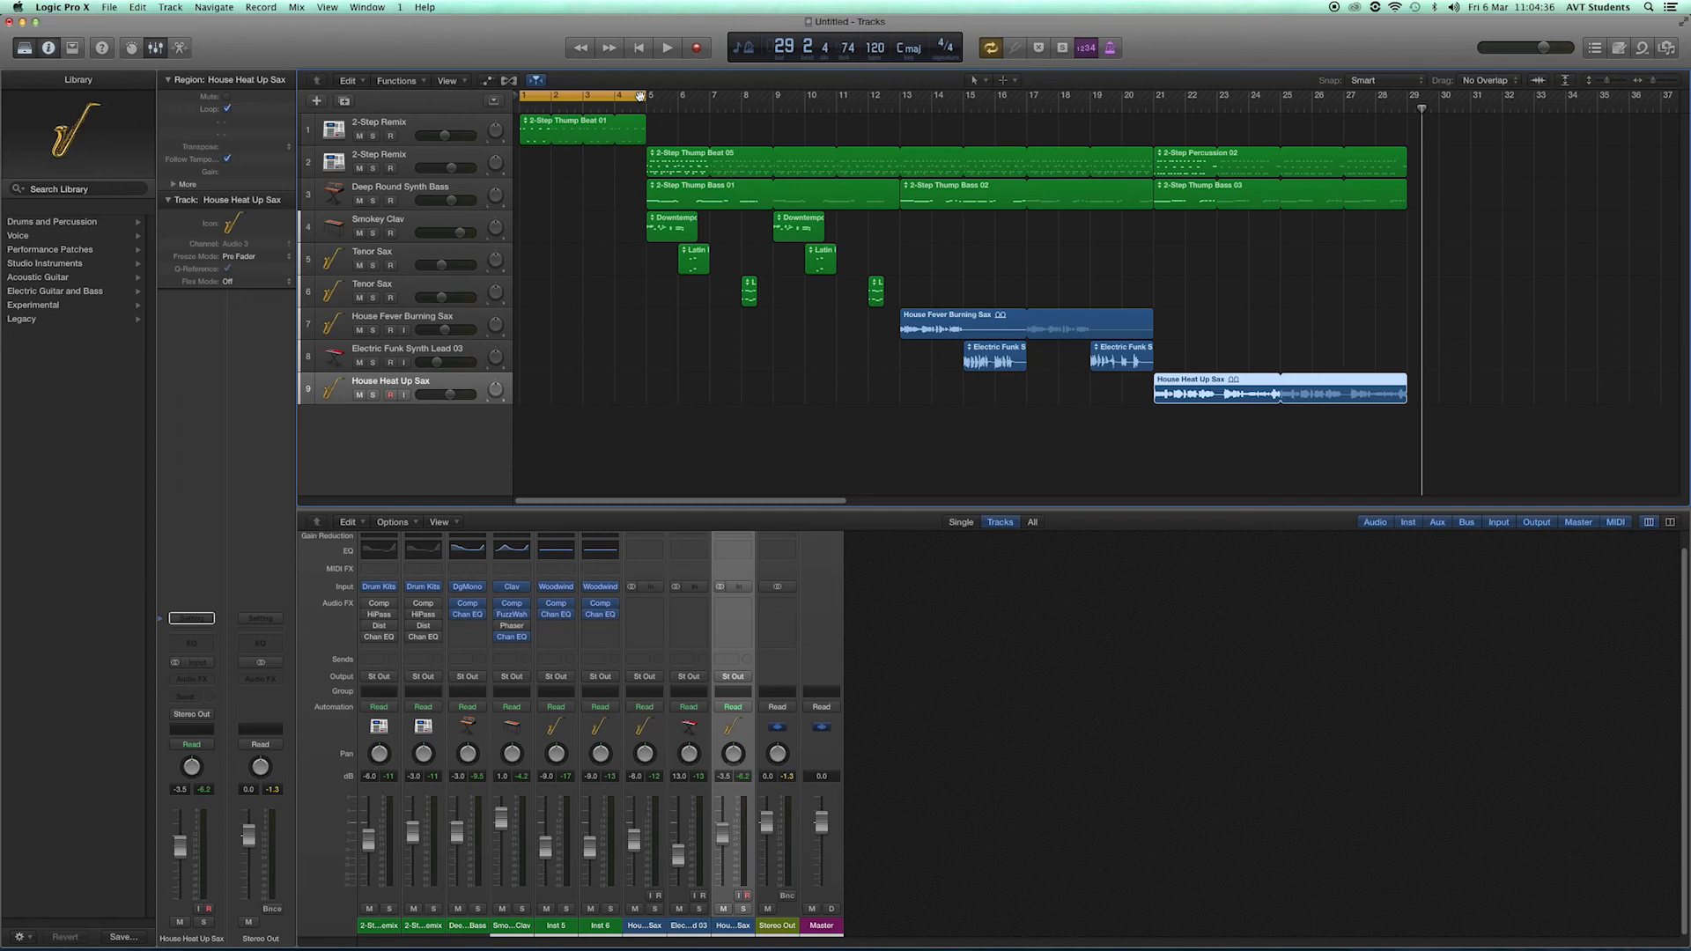
Extend the cycle range to span bars 1 to 29, put the playhead at bar 29, and play the cycled arrangement from the start
left_click_drag(641, 96, 1407, 110)
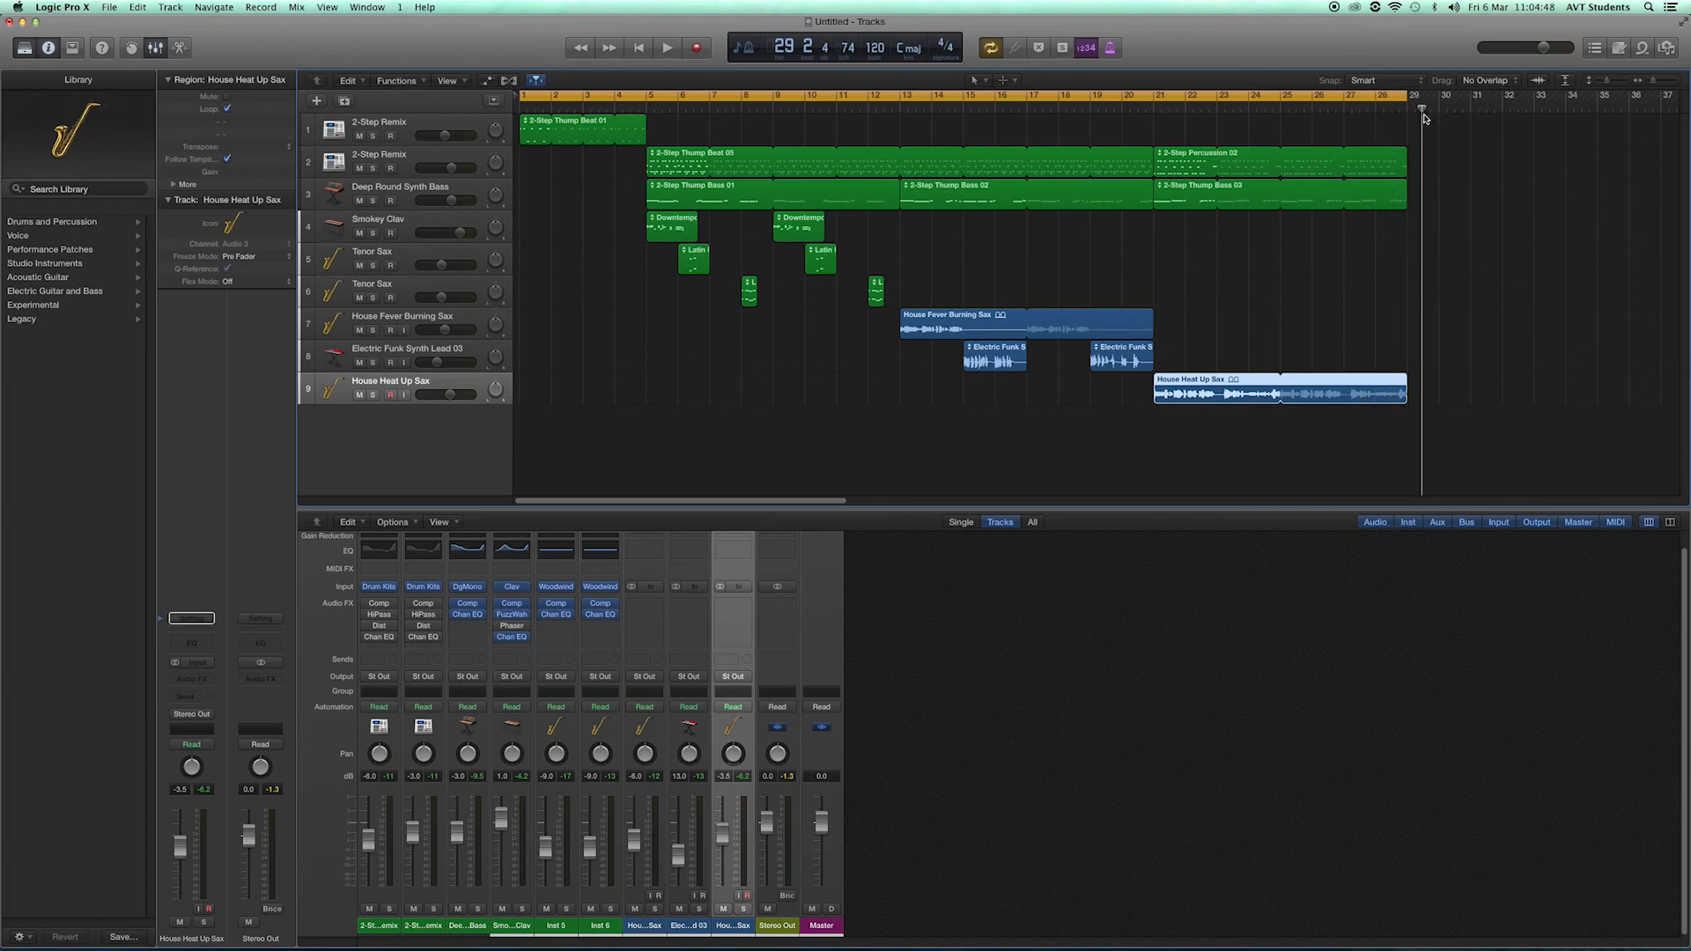
mouse_move(1421, 108)
left_mouse_down()
mouse_move(1318, 112)
mouse_move(1406, 122)
left_mouse_up()
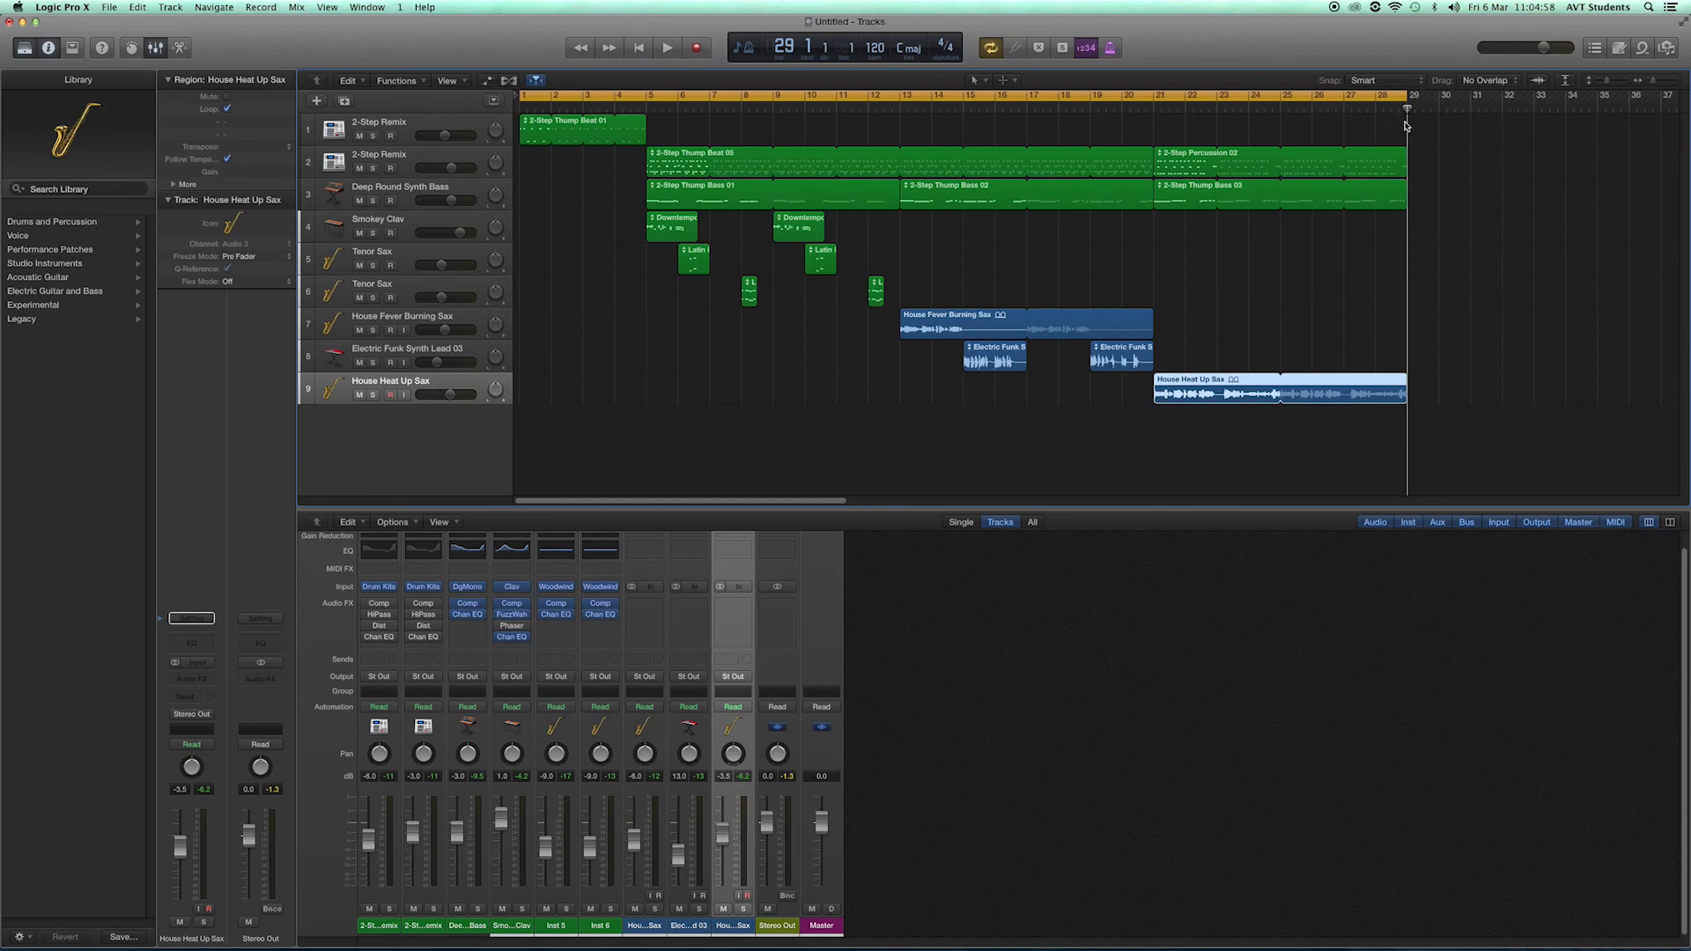
key("Return")
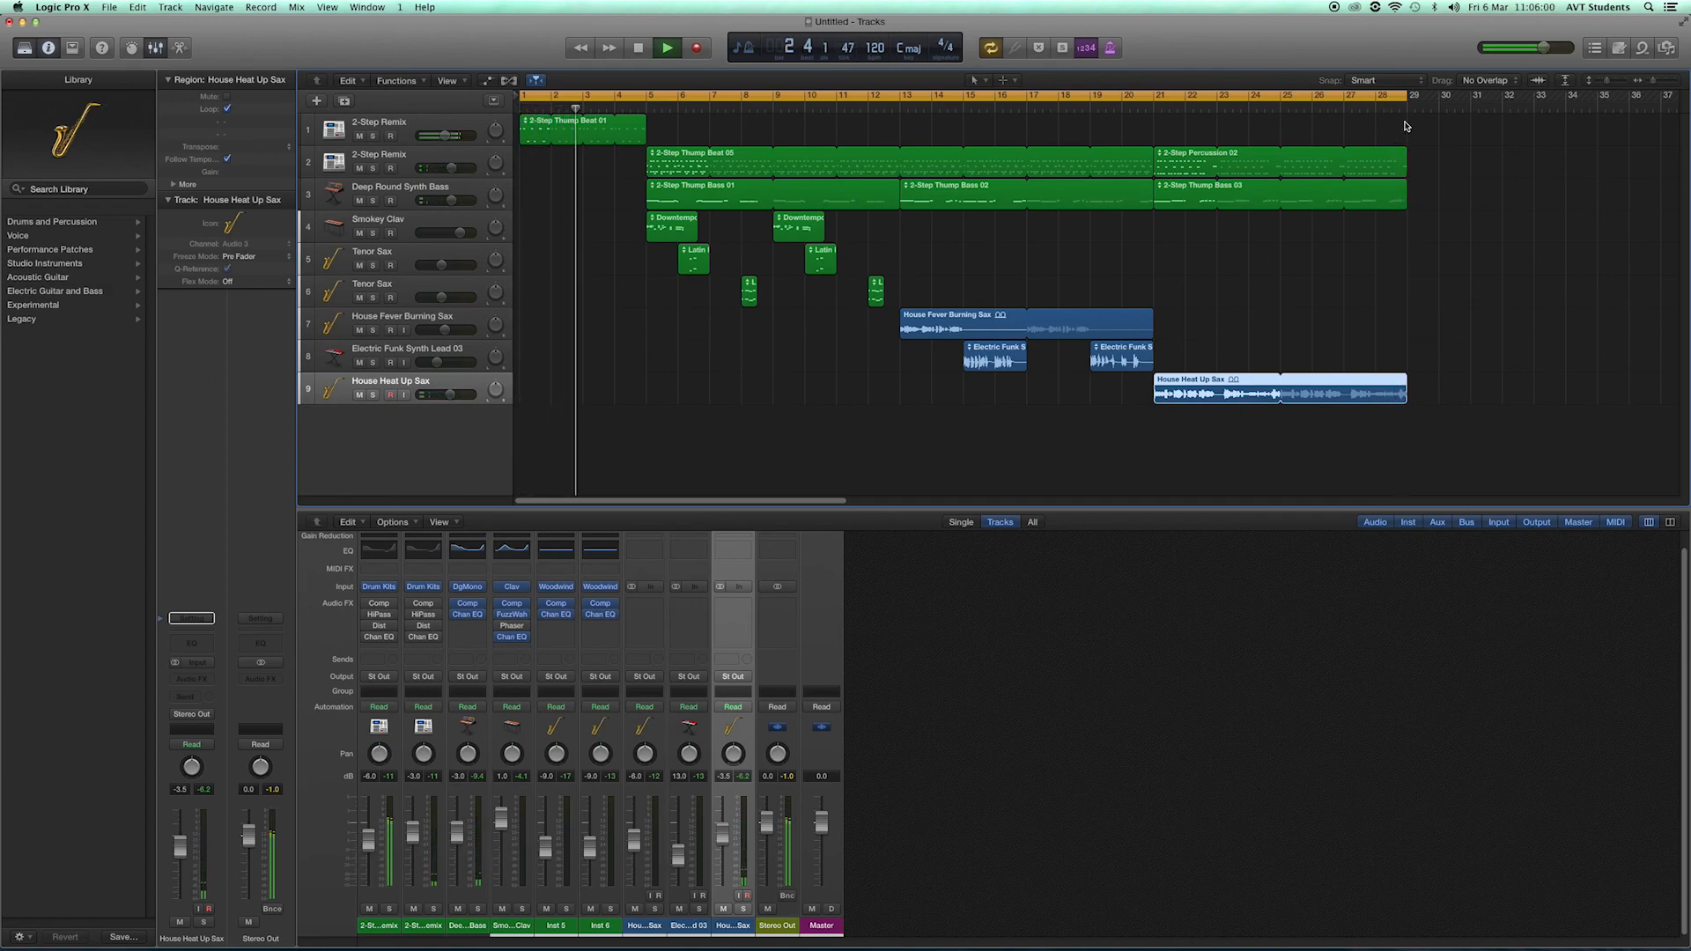
key("space")
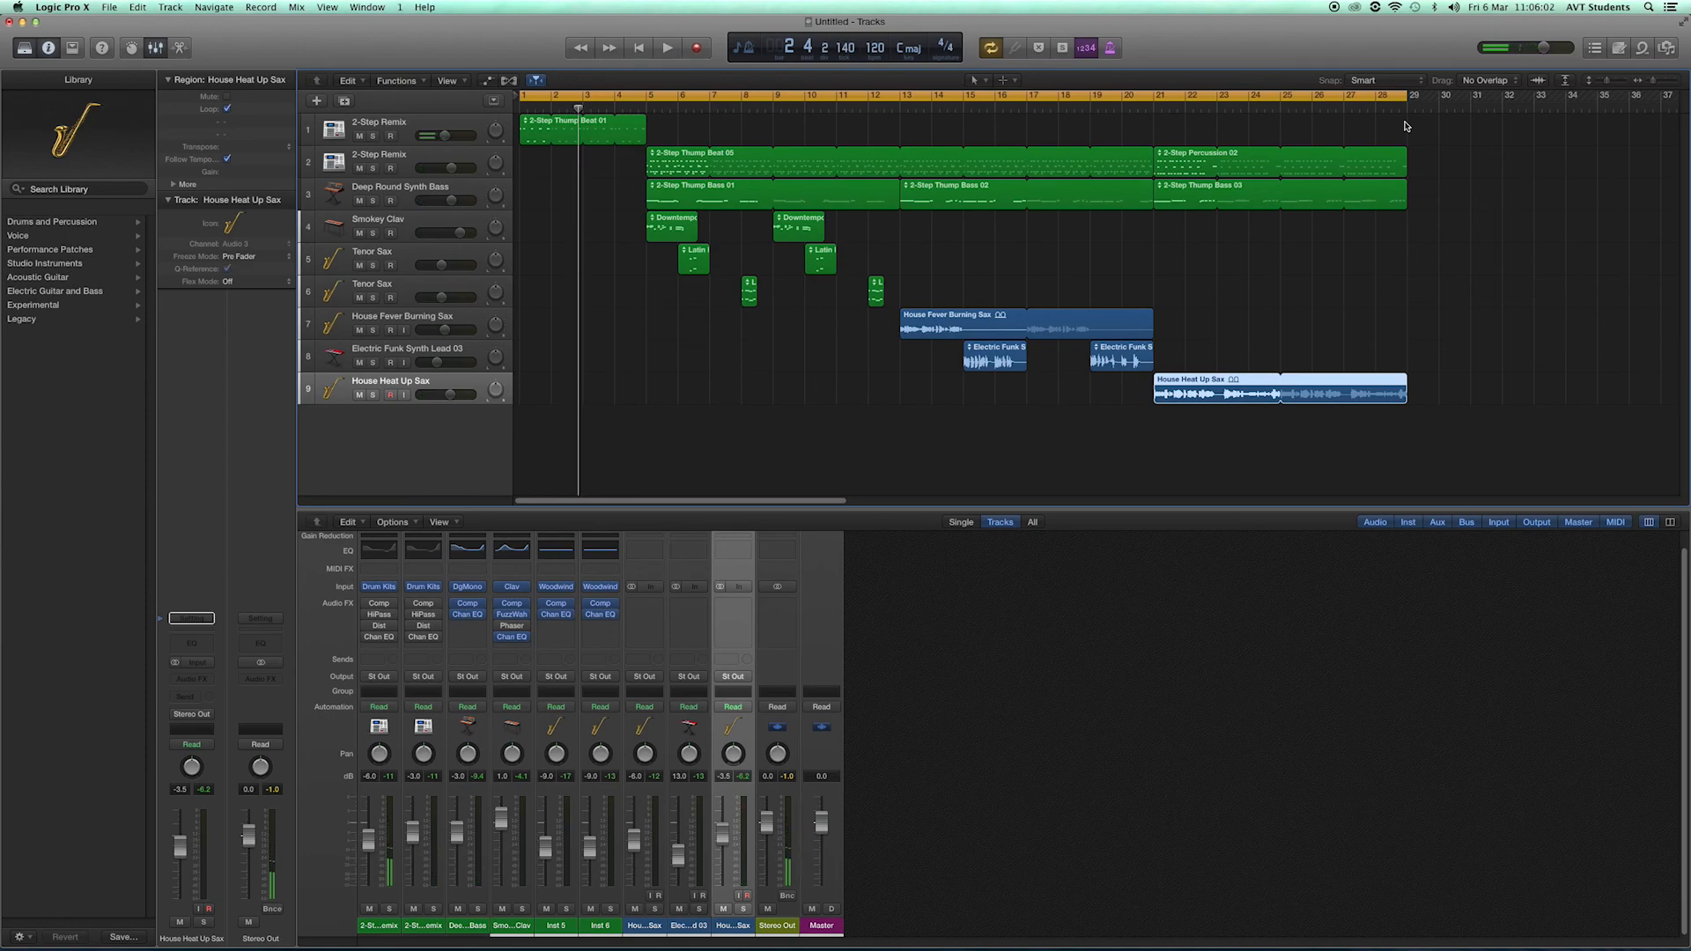